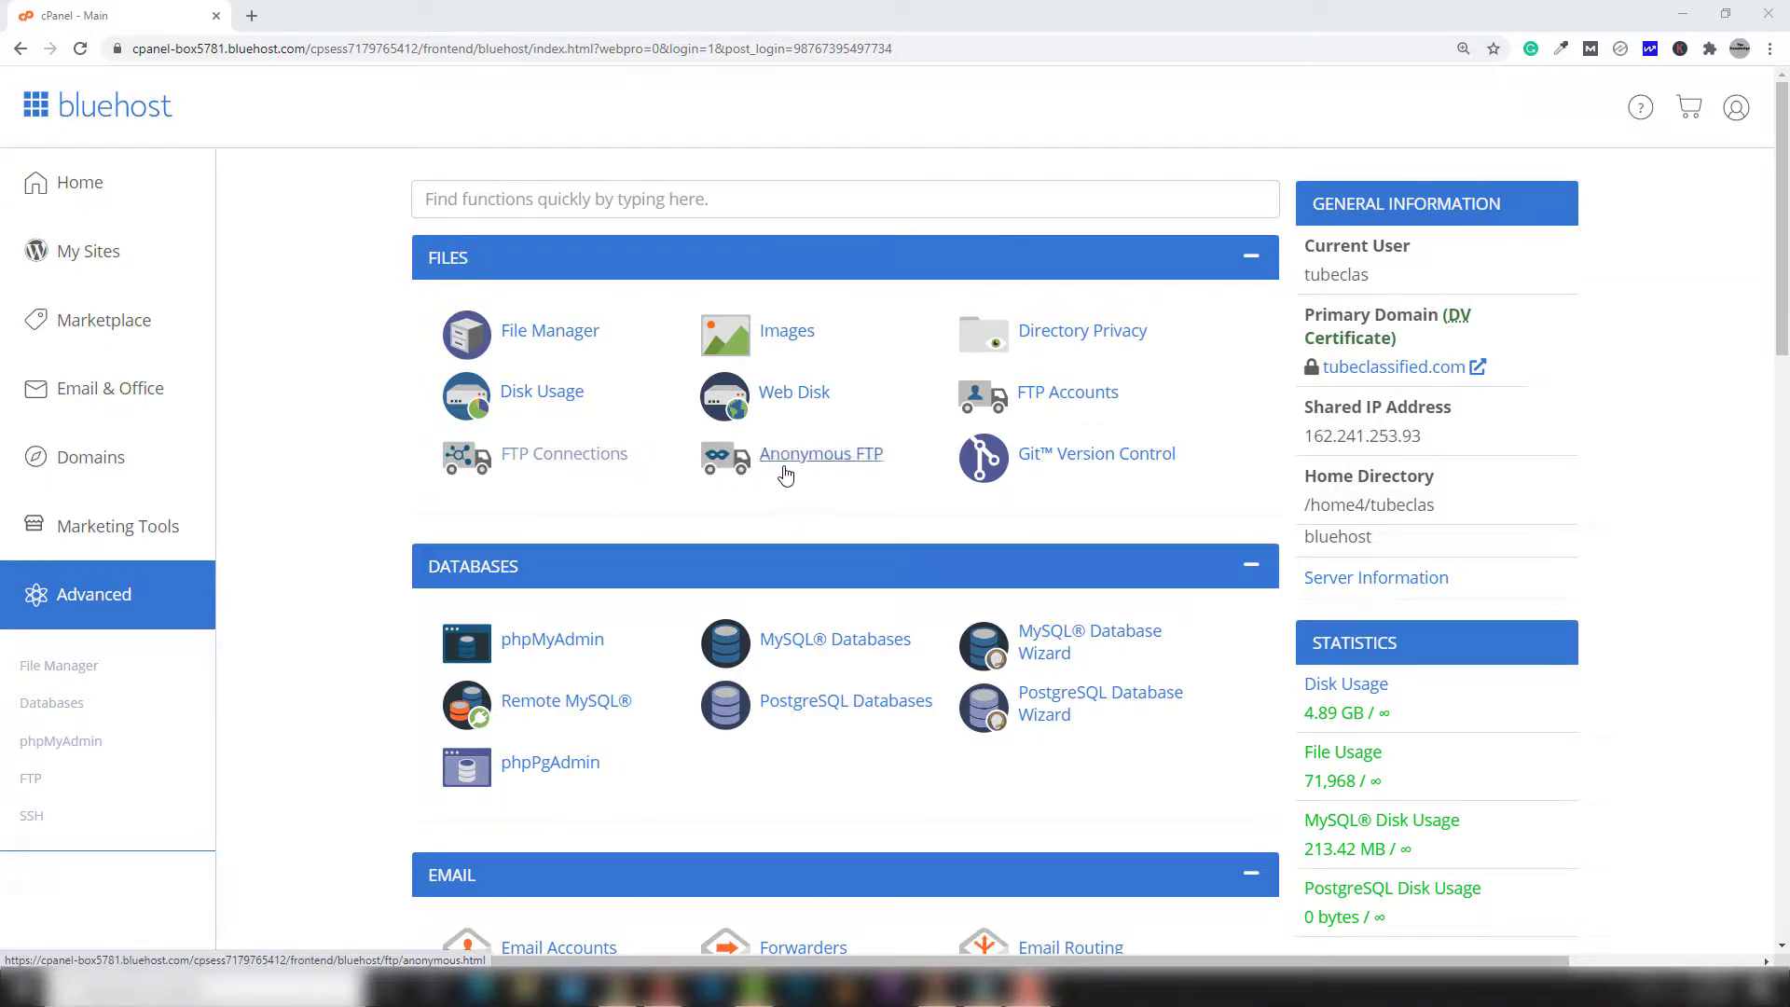
# Open Git™ Version Control from the Files section to see that no repositories exist yet
pyautogui.click(1083, 459)
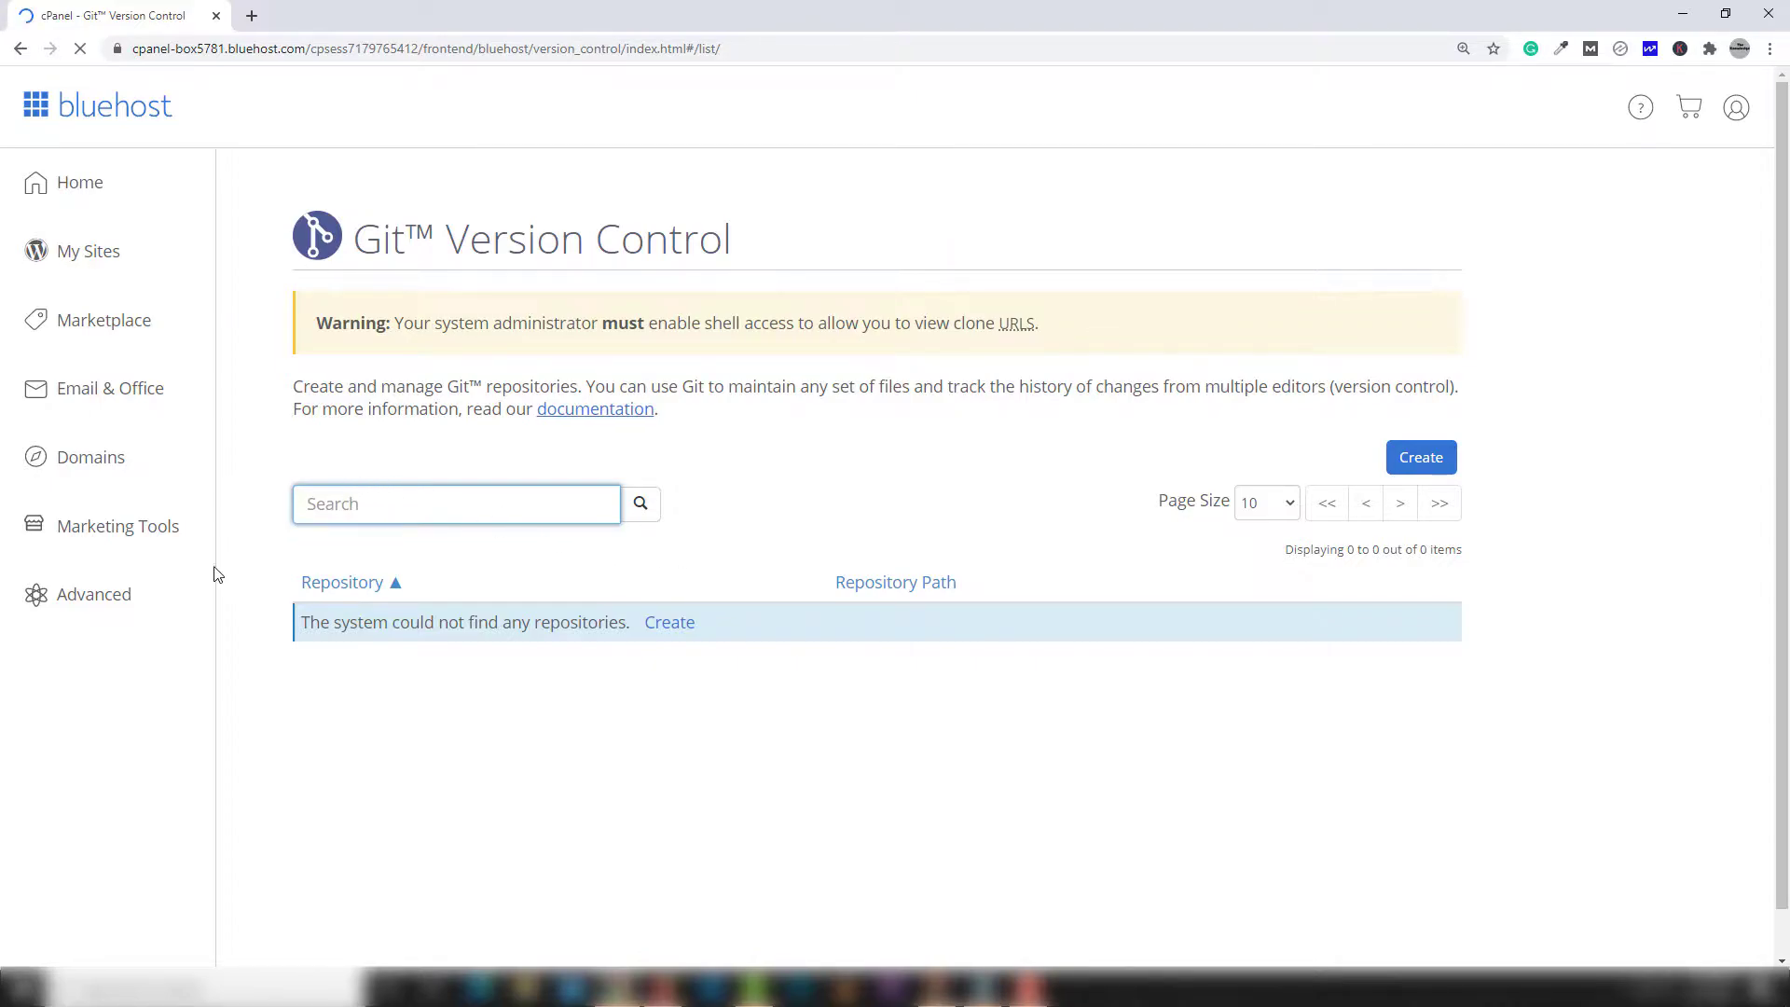
# Return to the cPanel main tools page via Advanced in the left sidebar
pyautogui.click(137, 608)
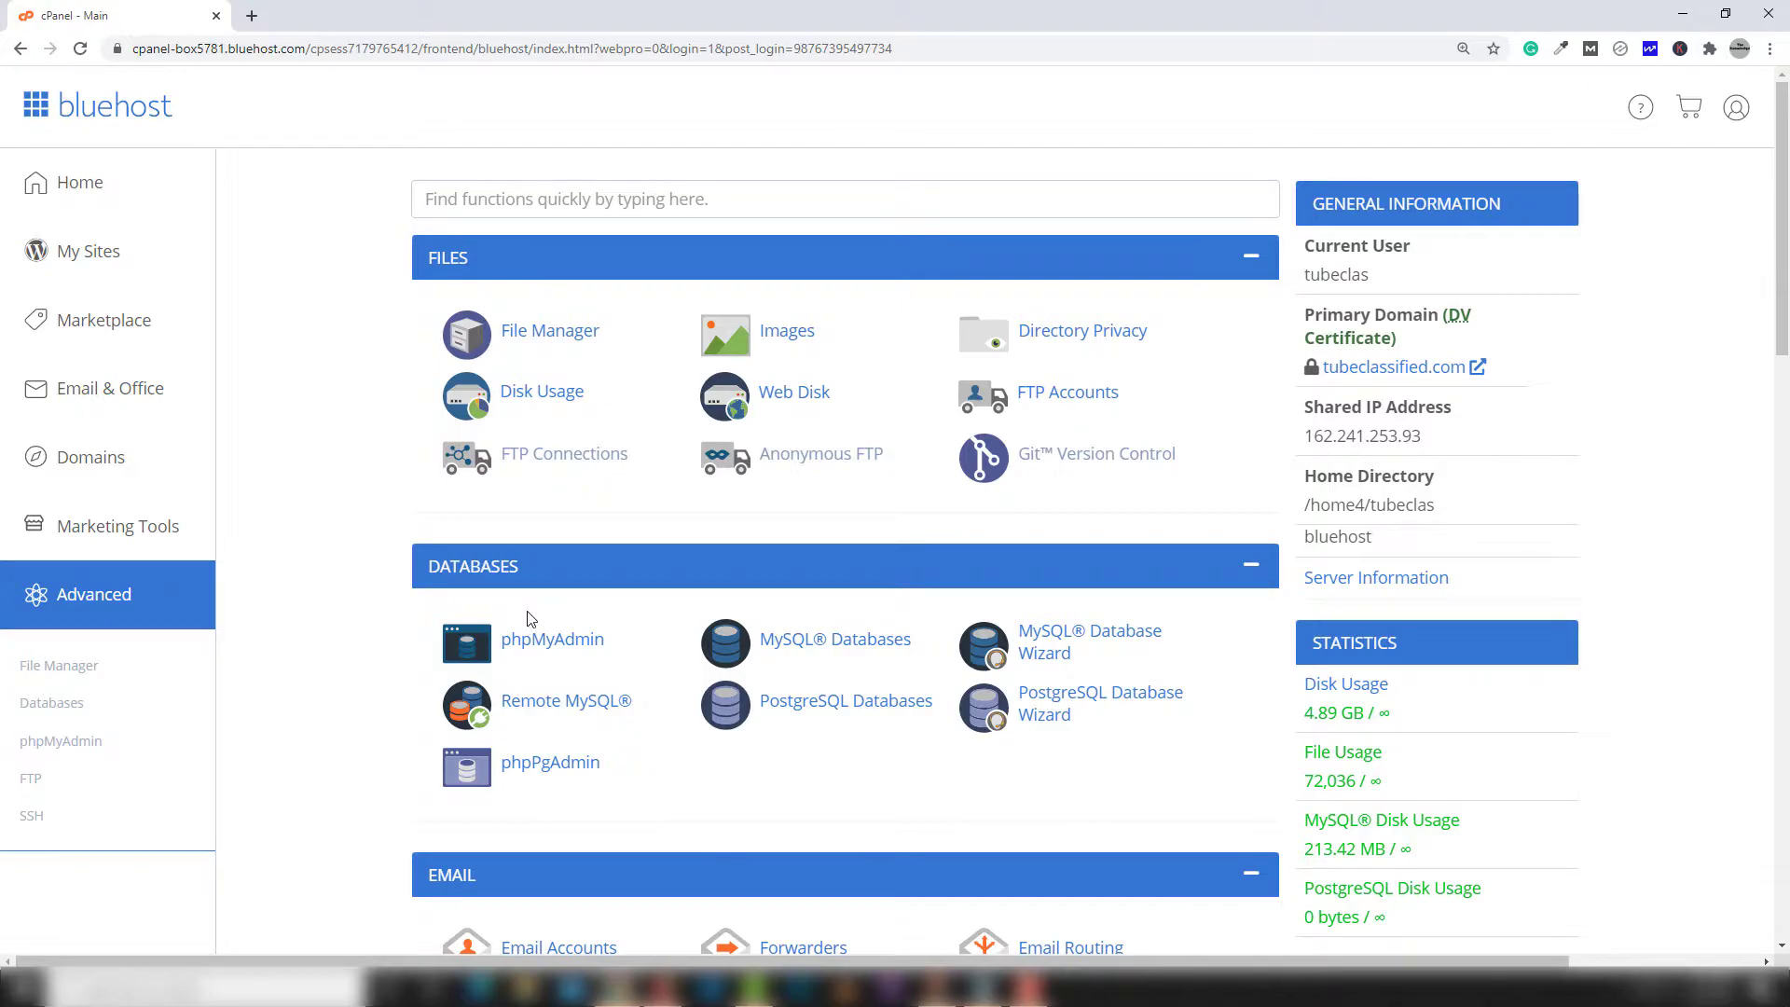
# Launch phpMyAdmin, expand tubeclas to list its databases, and peek into tubeclas_baby's tables
pyautogui.click(566, 642)
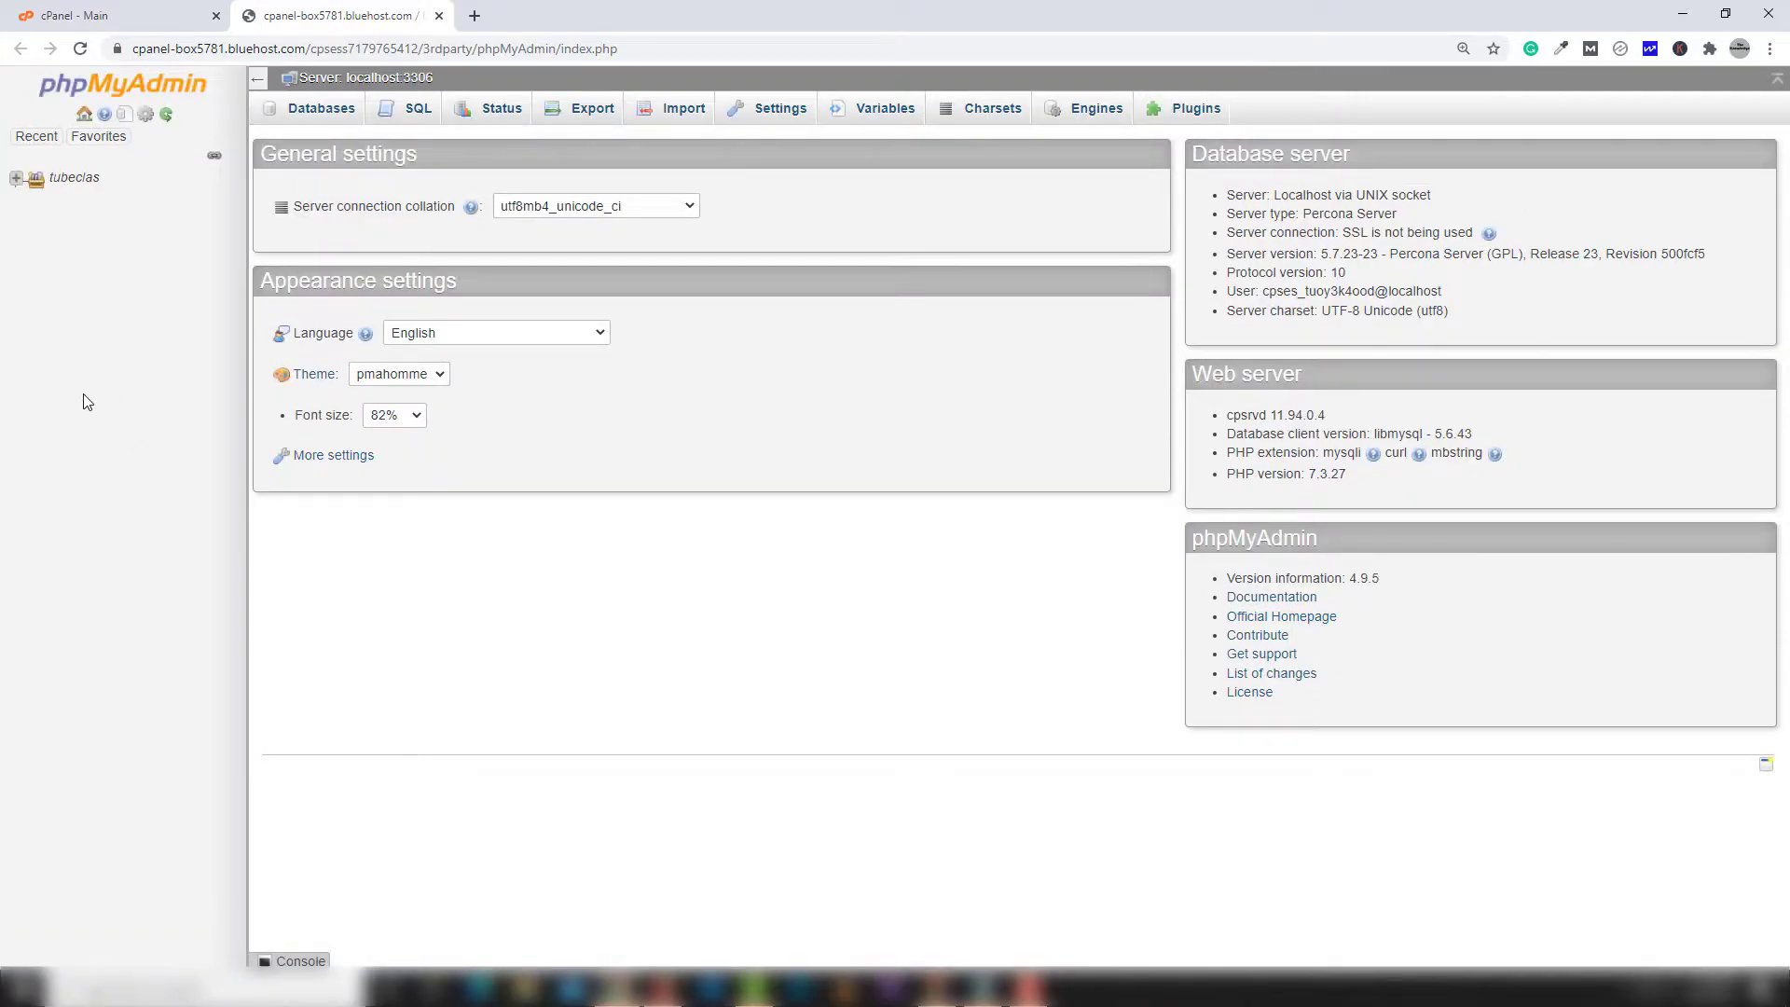
pyautogui.click(14, 178)
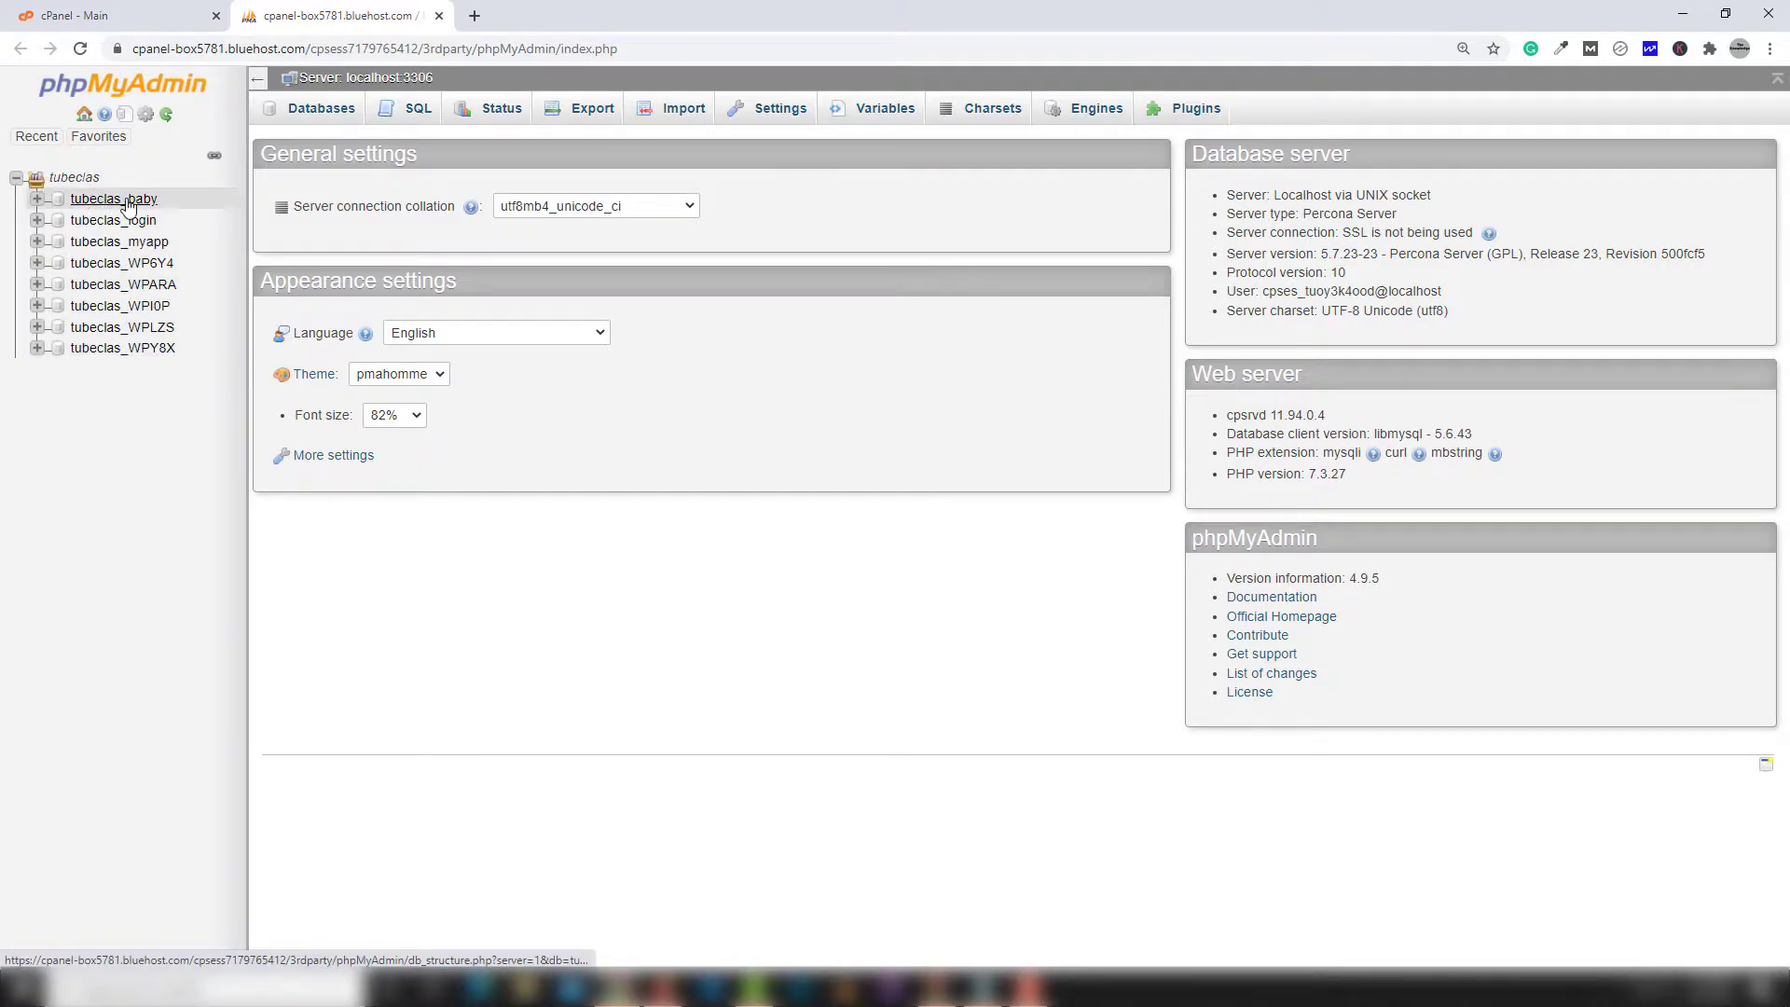
pyautogui.click(40, 204)
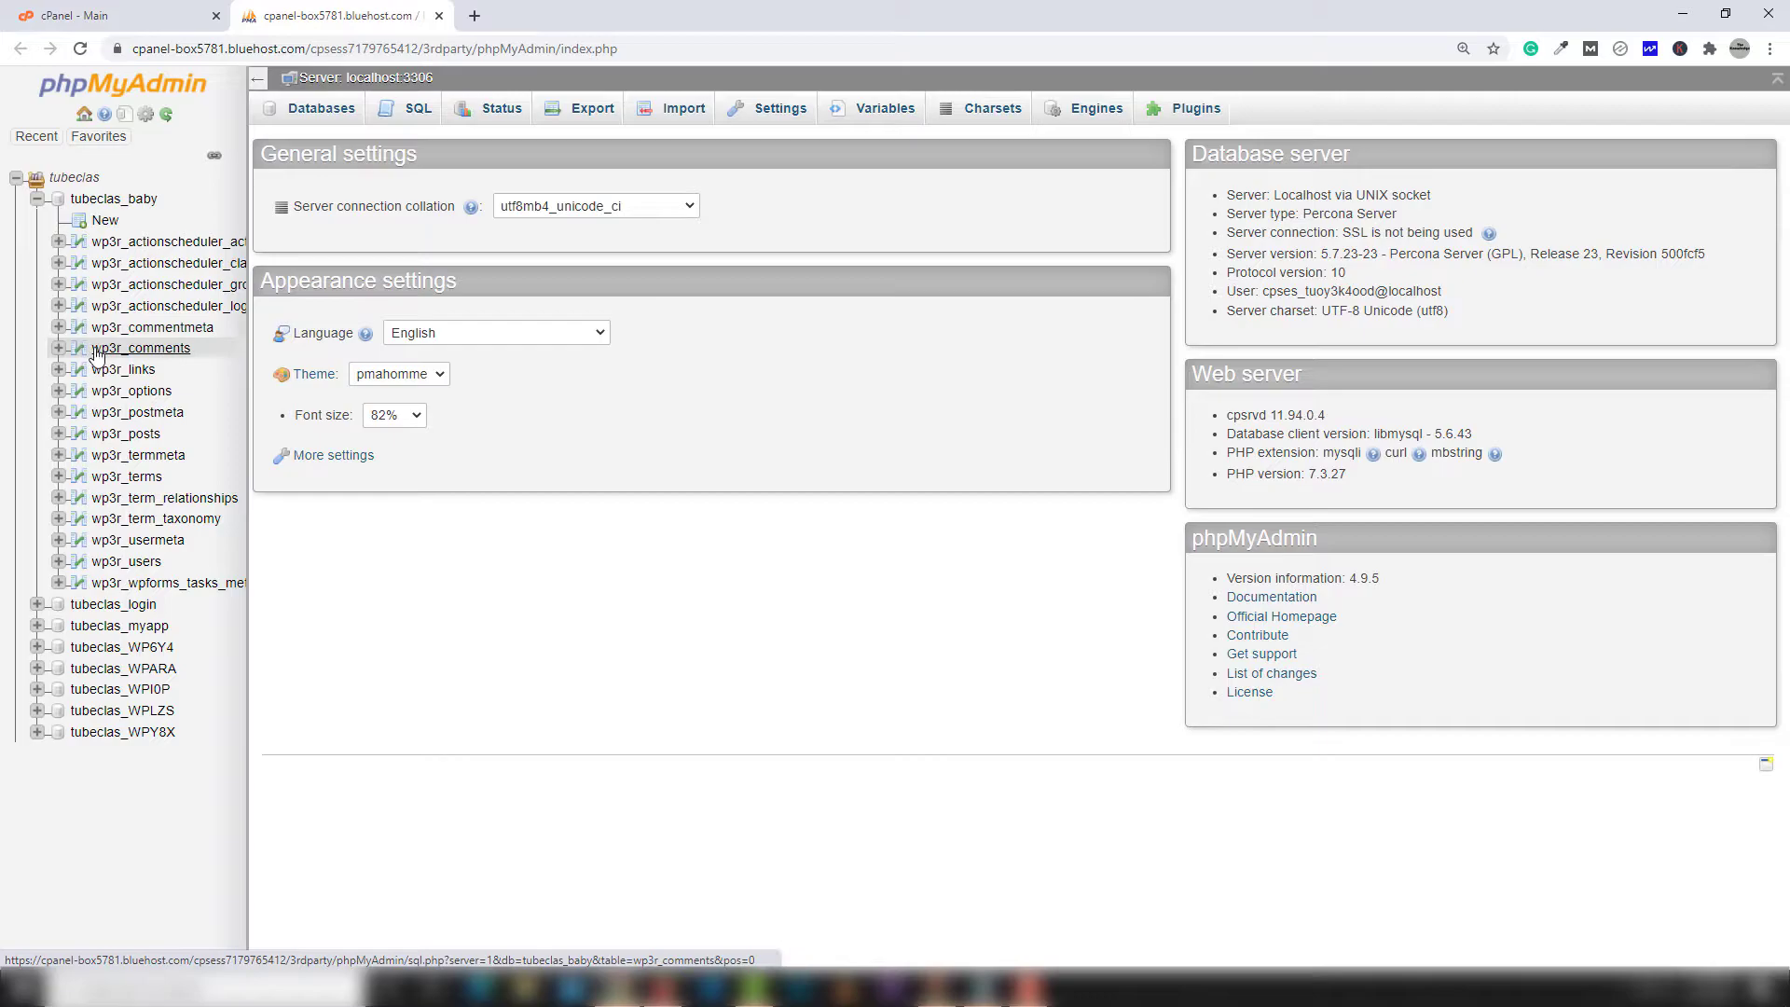
pyautogui.click(37, 200)
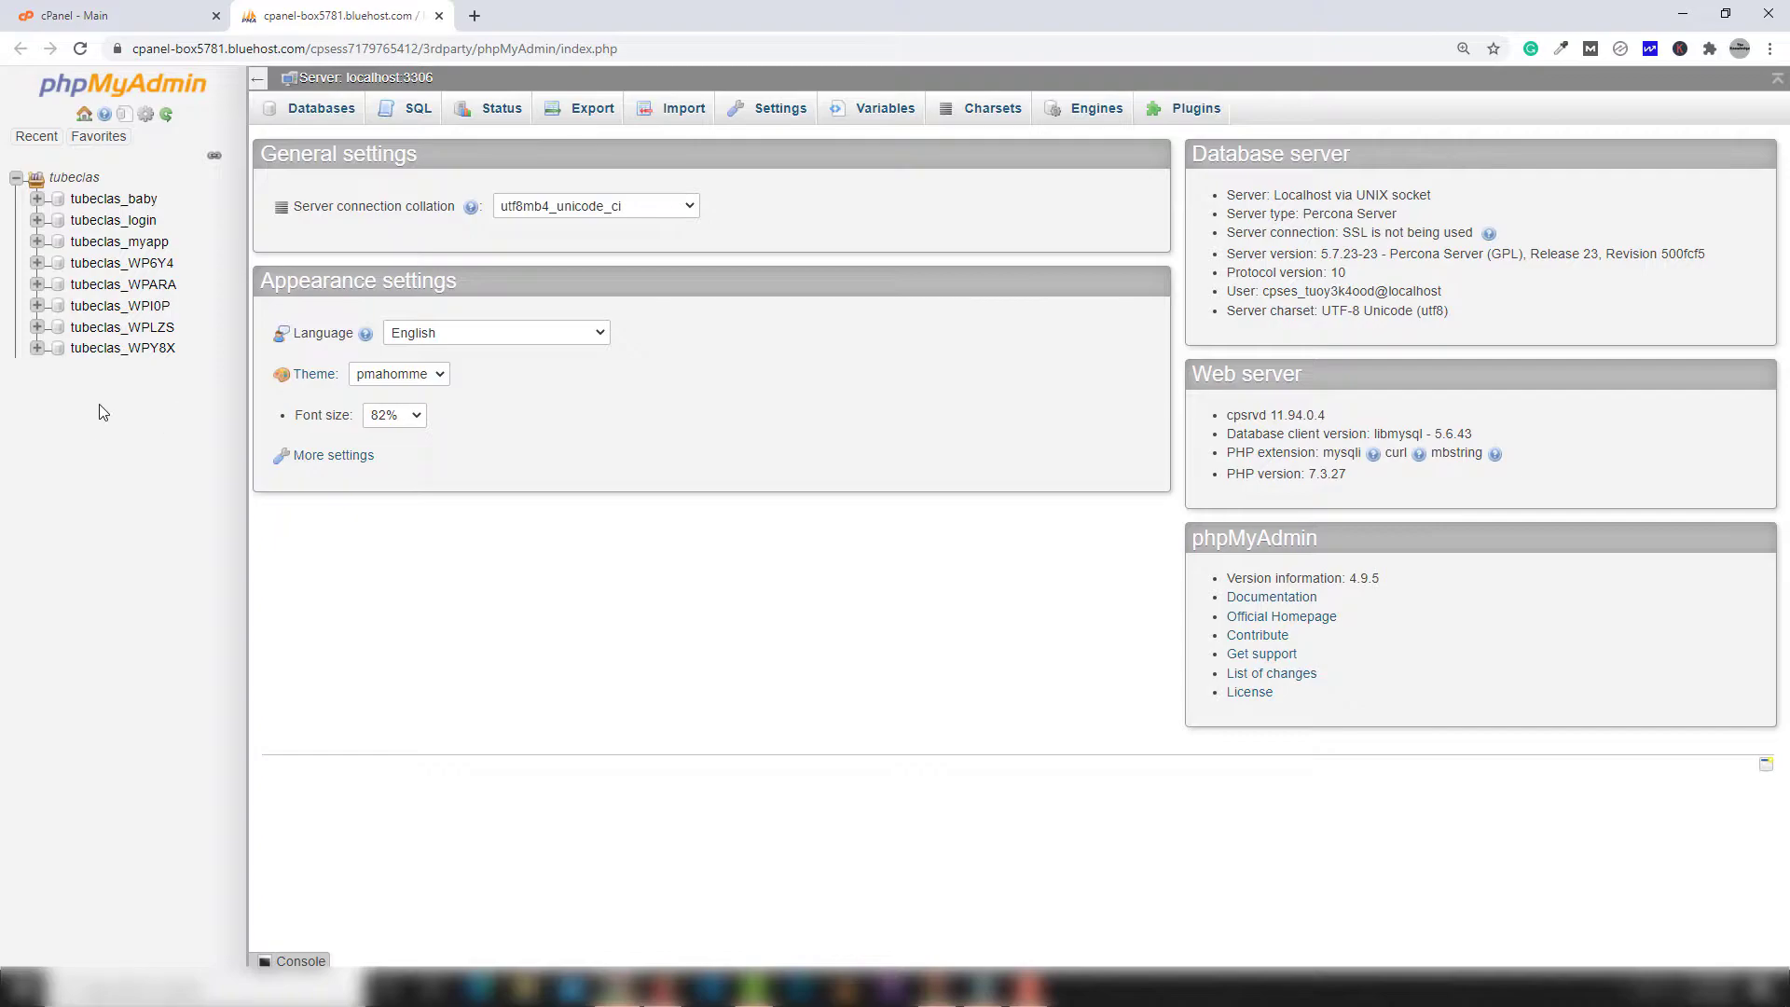
# Browse phpMyAdmin's Databases, SQL, Export, Import, Settings and Variables pages, then return to cPanel
pyautogui.click(340, 117)
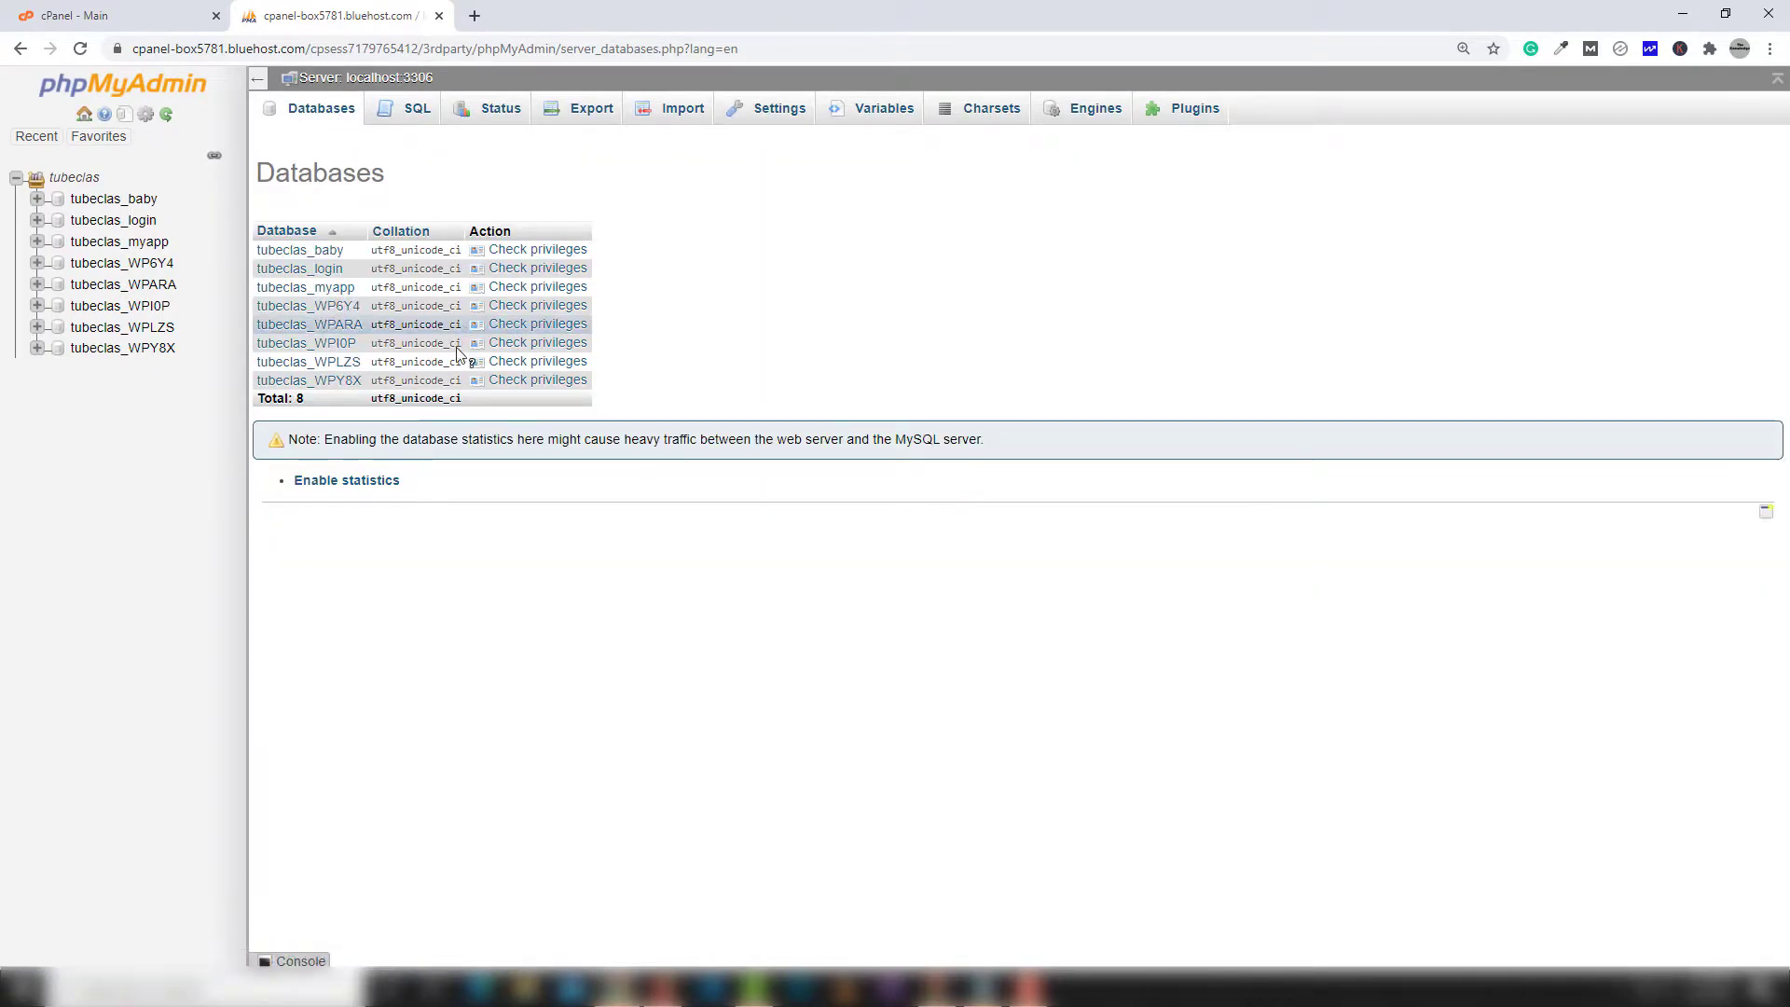
pyautogui.click(421, 123)
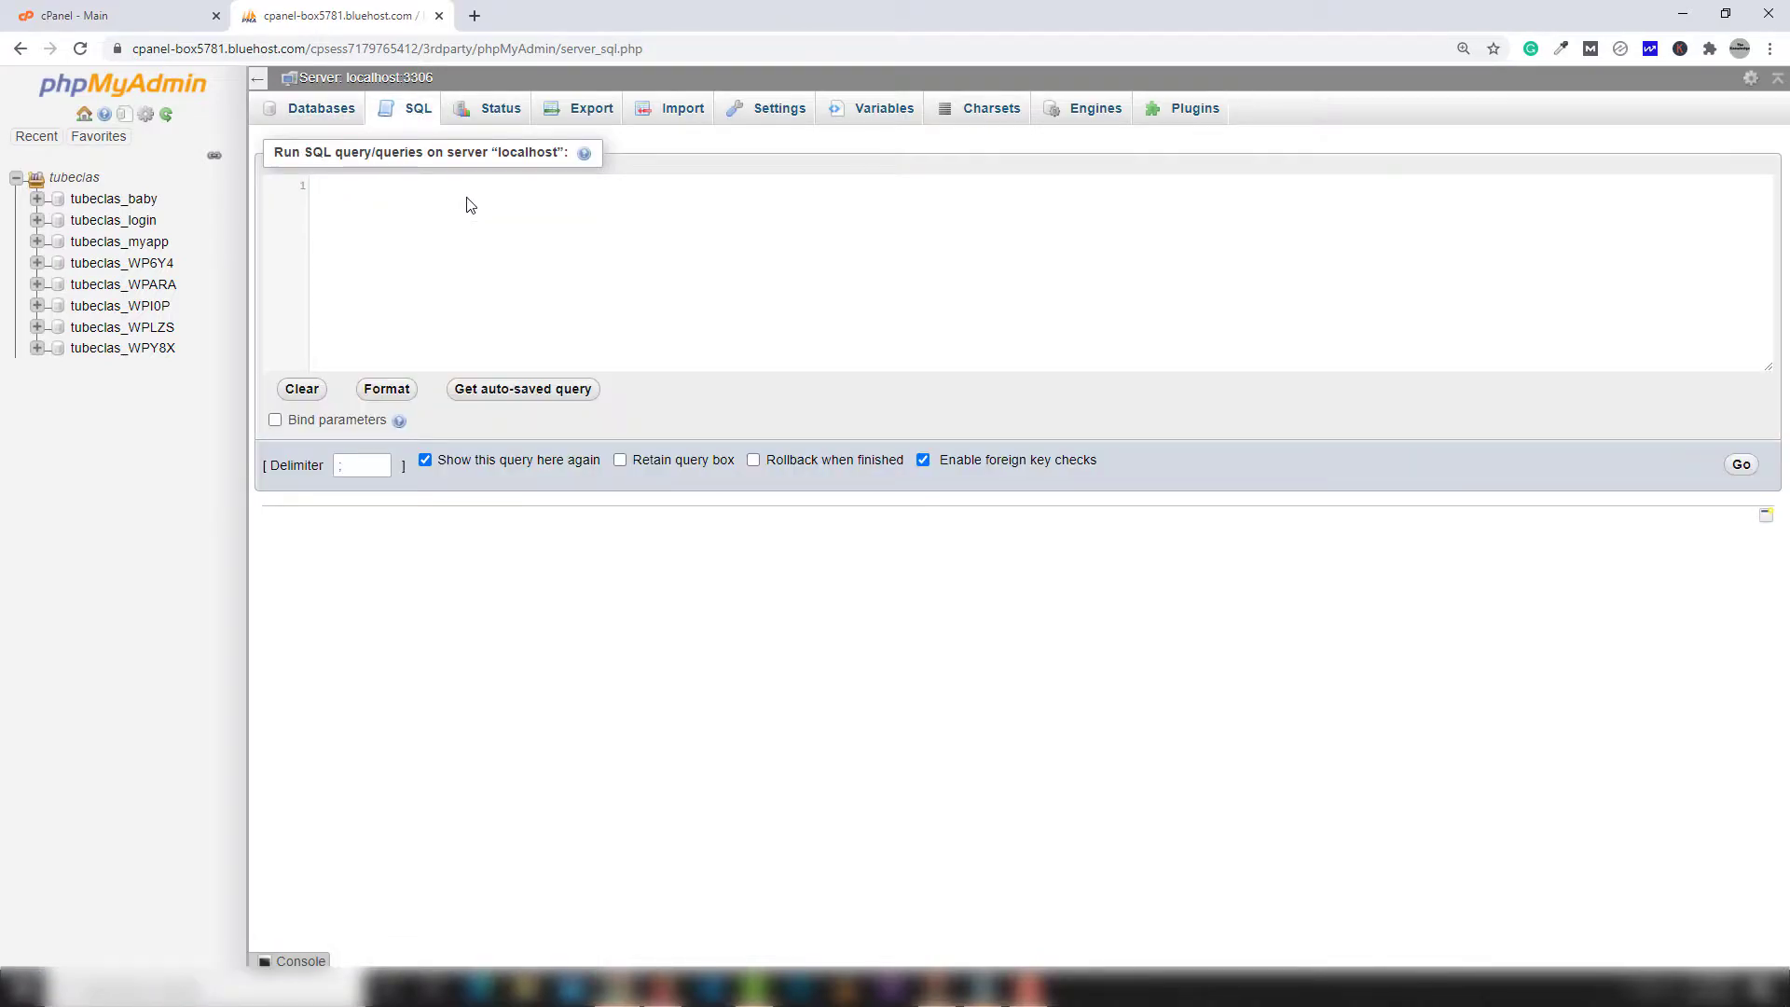
pyautogui.click(571, 110)
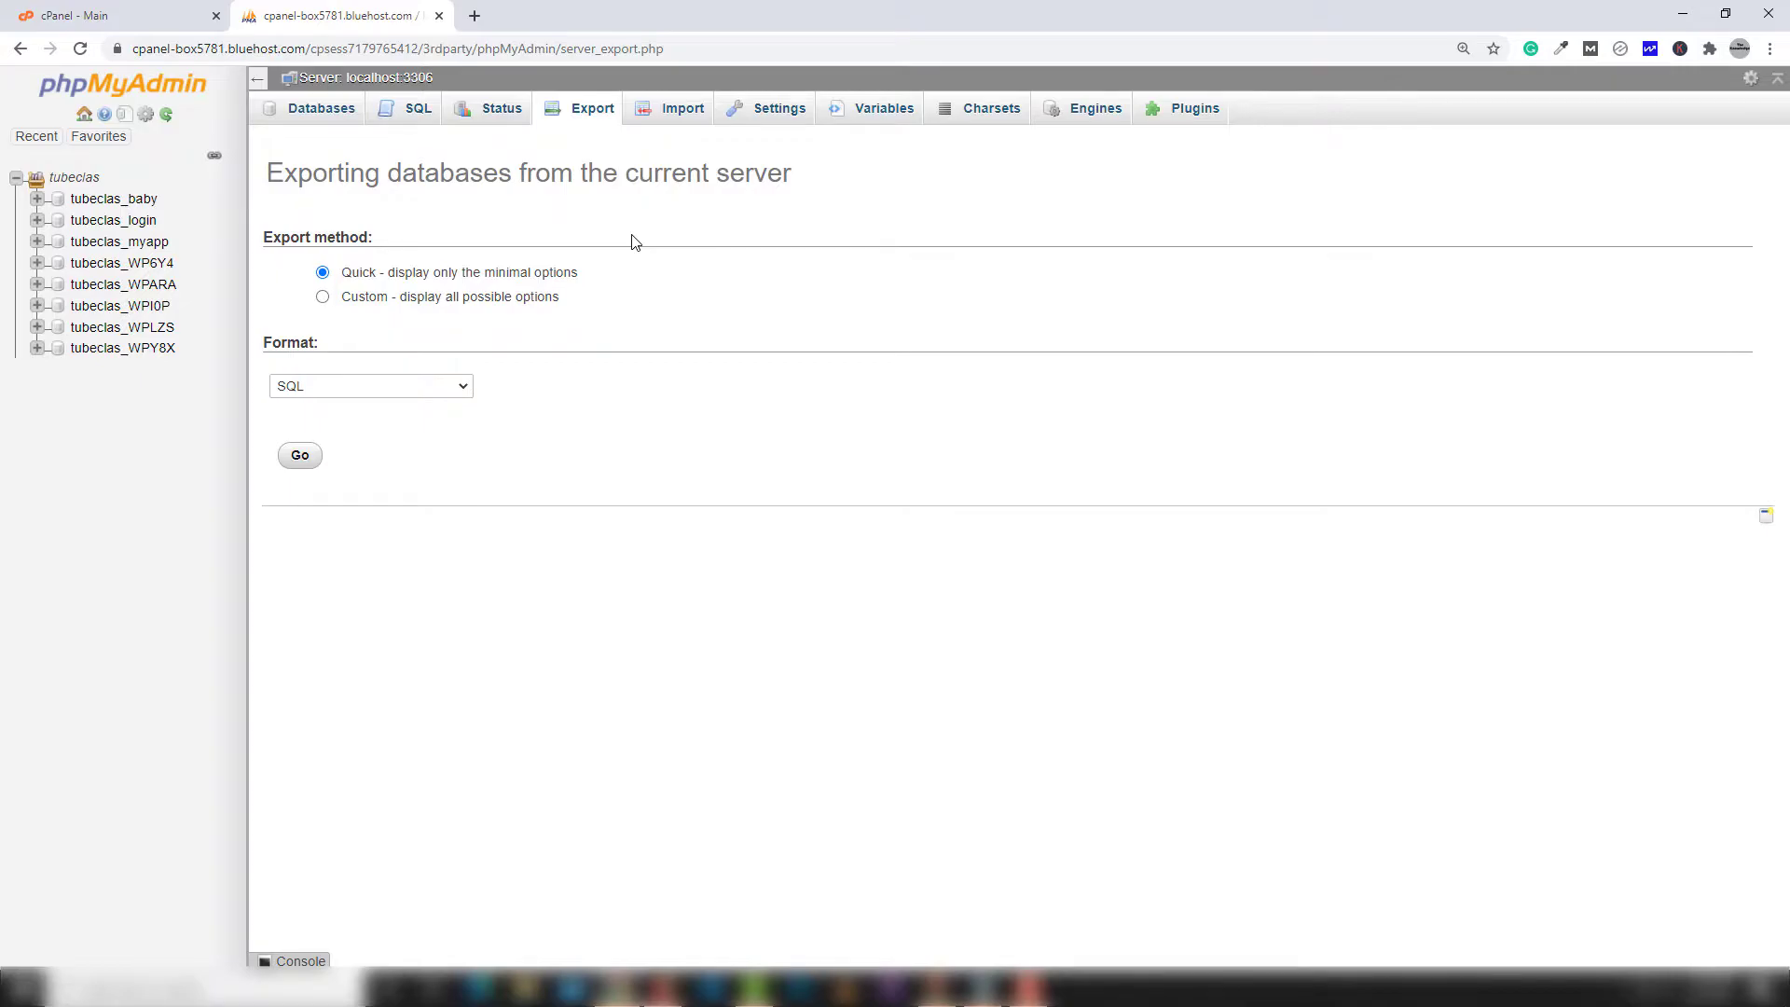
pyautogui.click(682, 123)
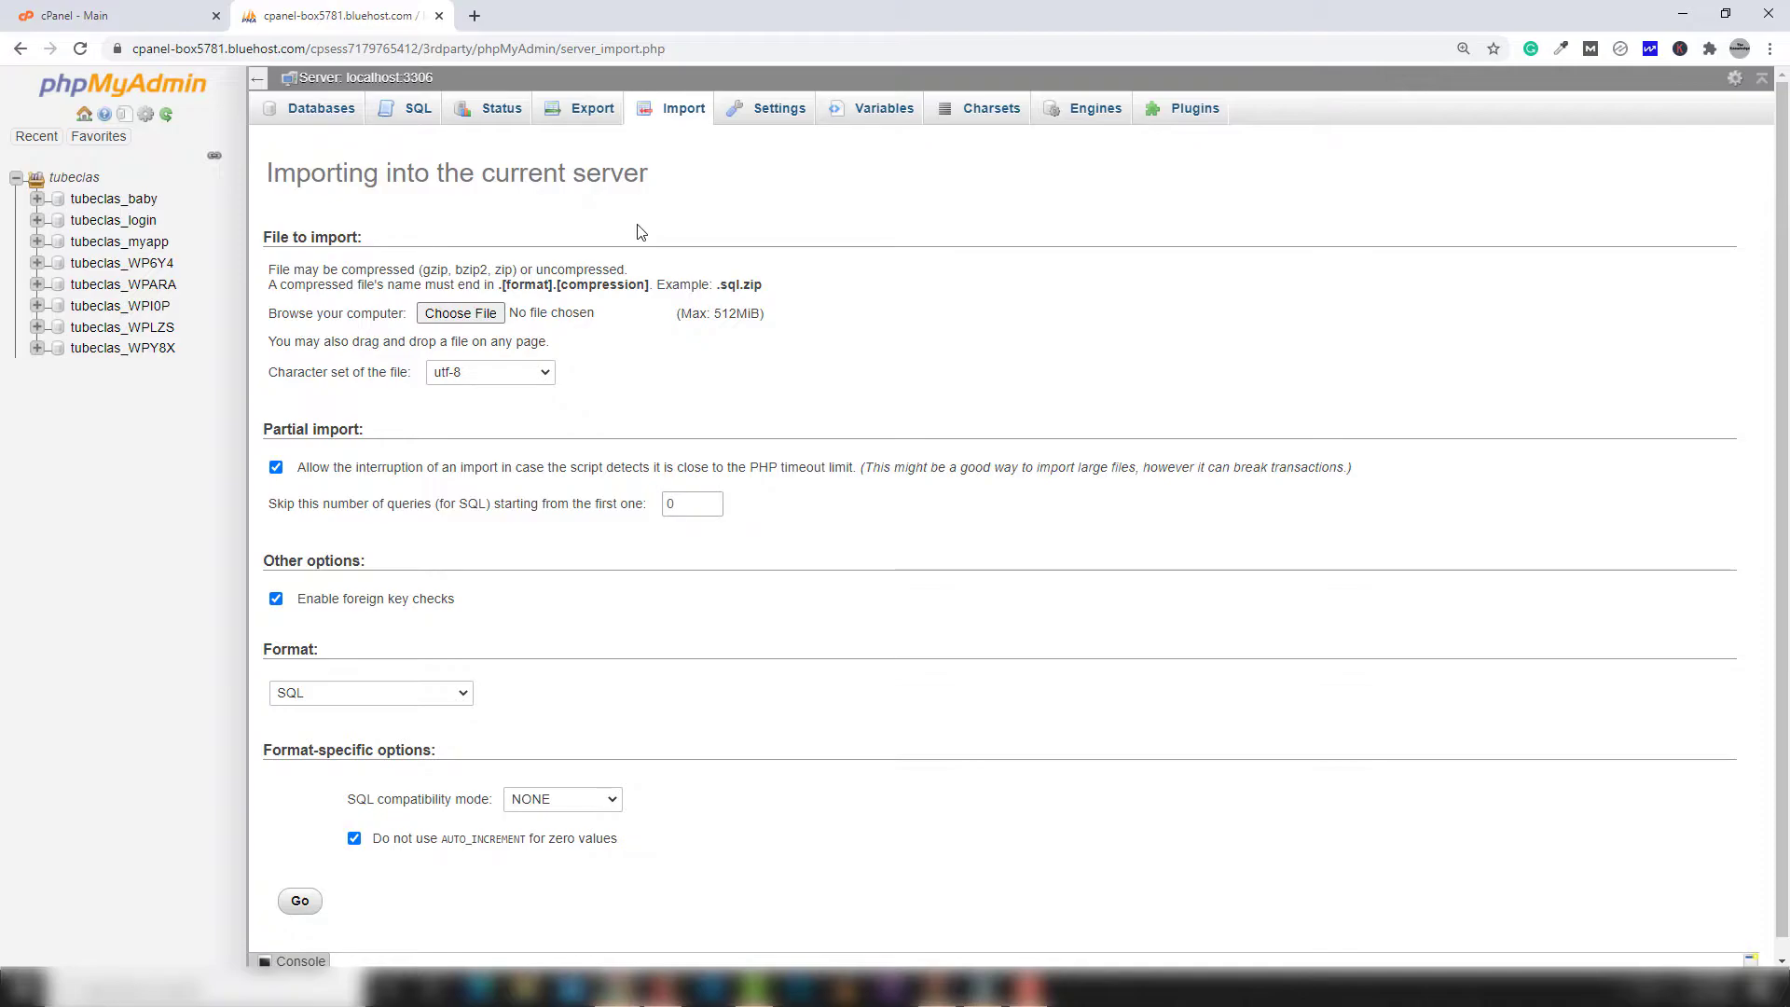
pyautogui.click(779, 115)
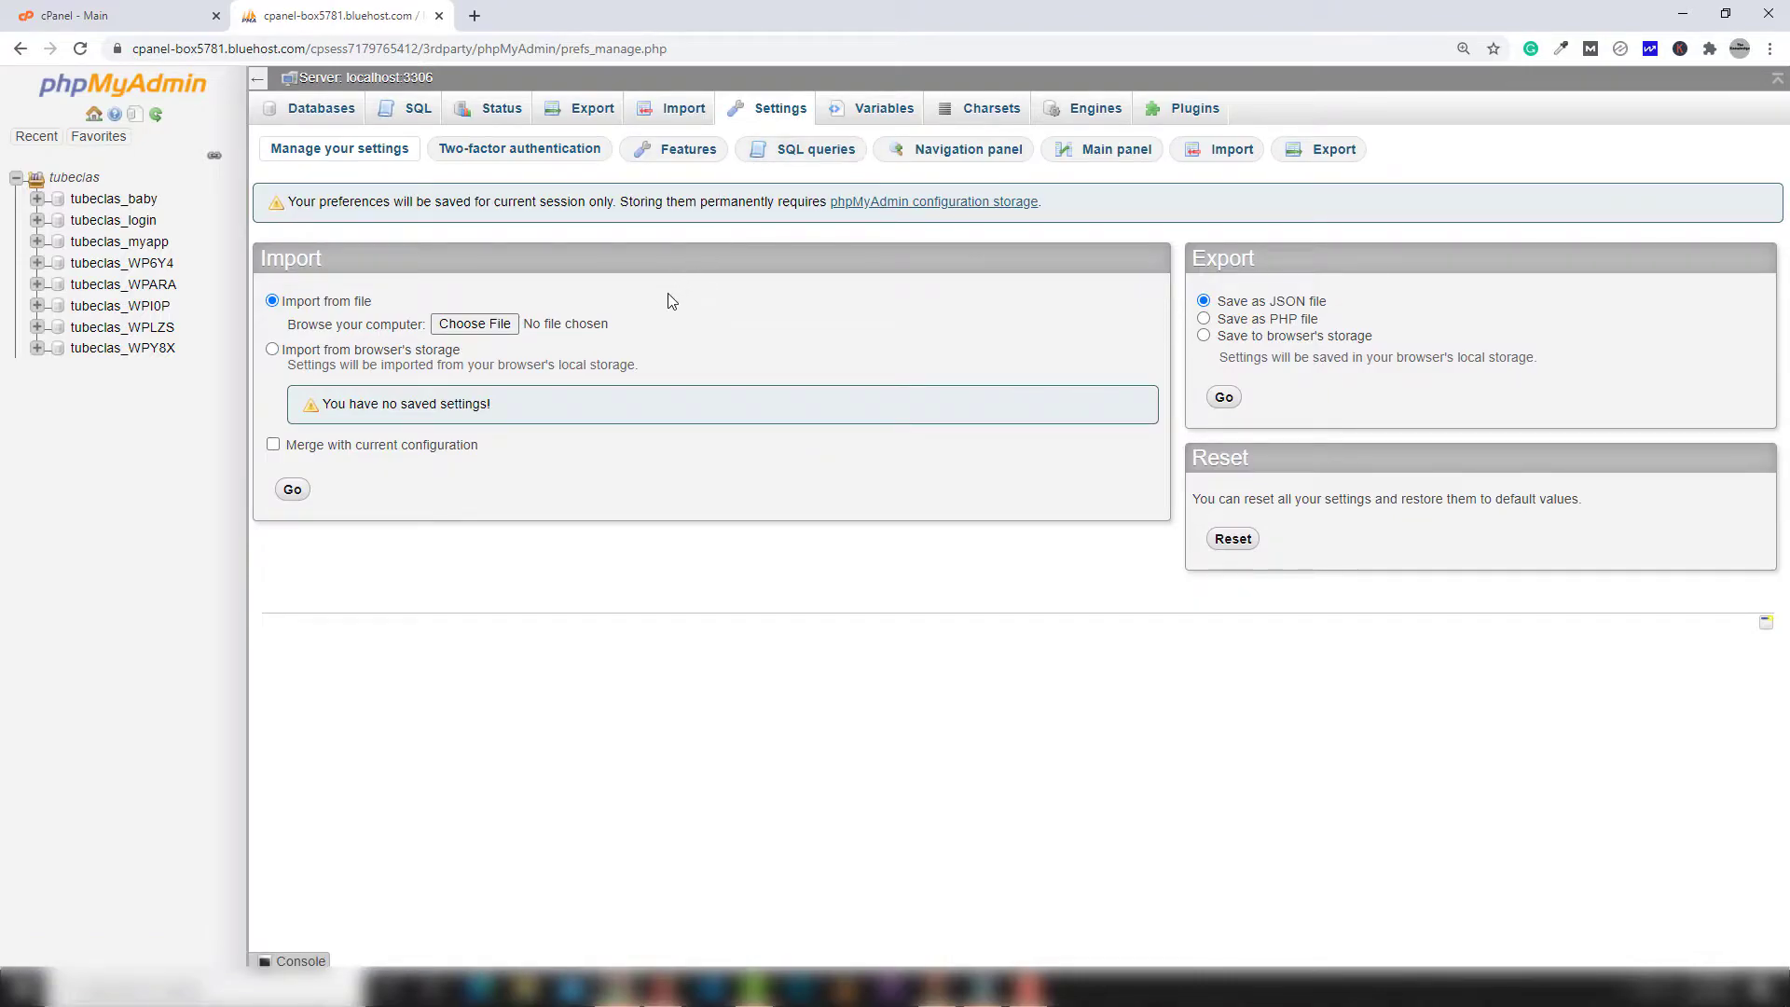
pyautogui.click(885, 114)
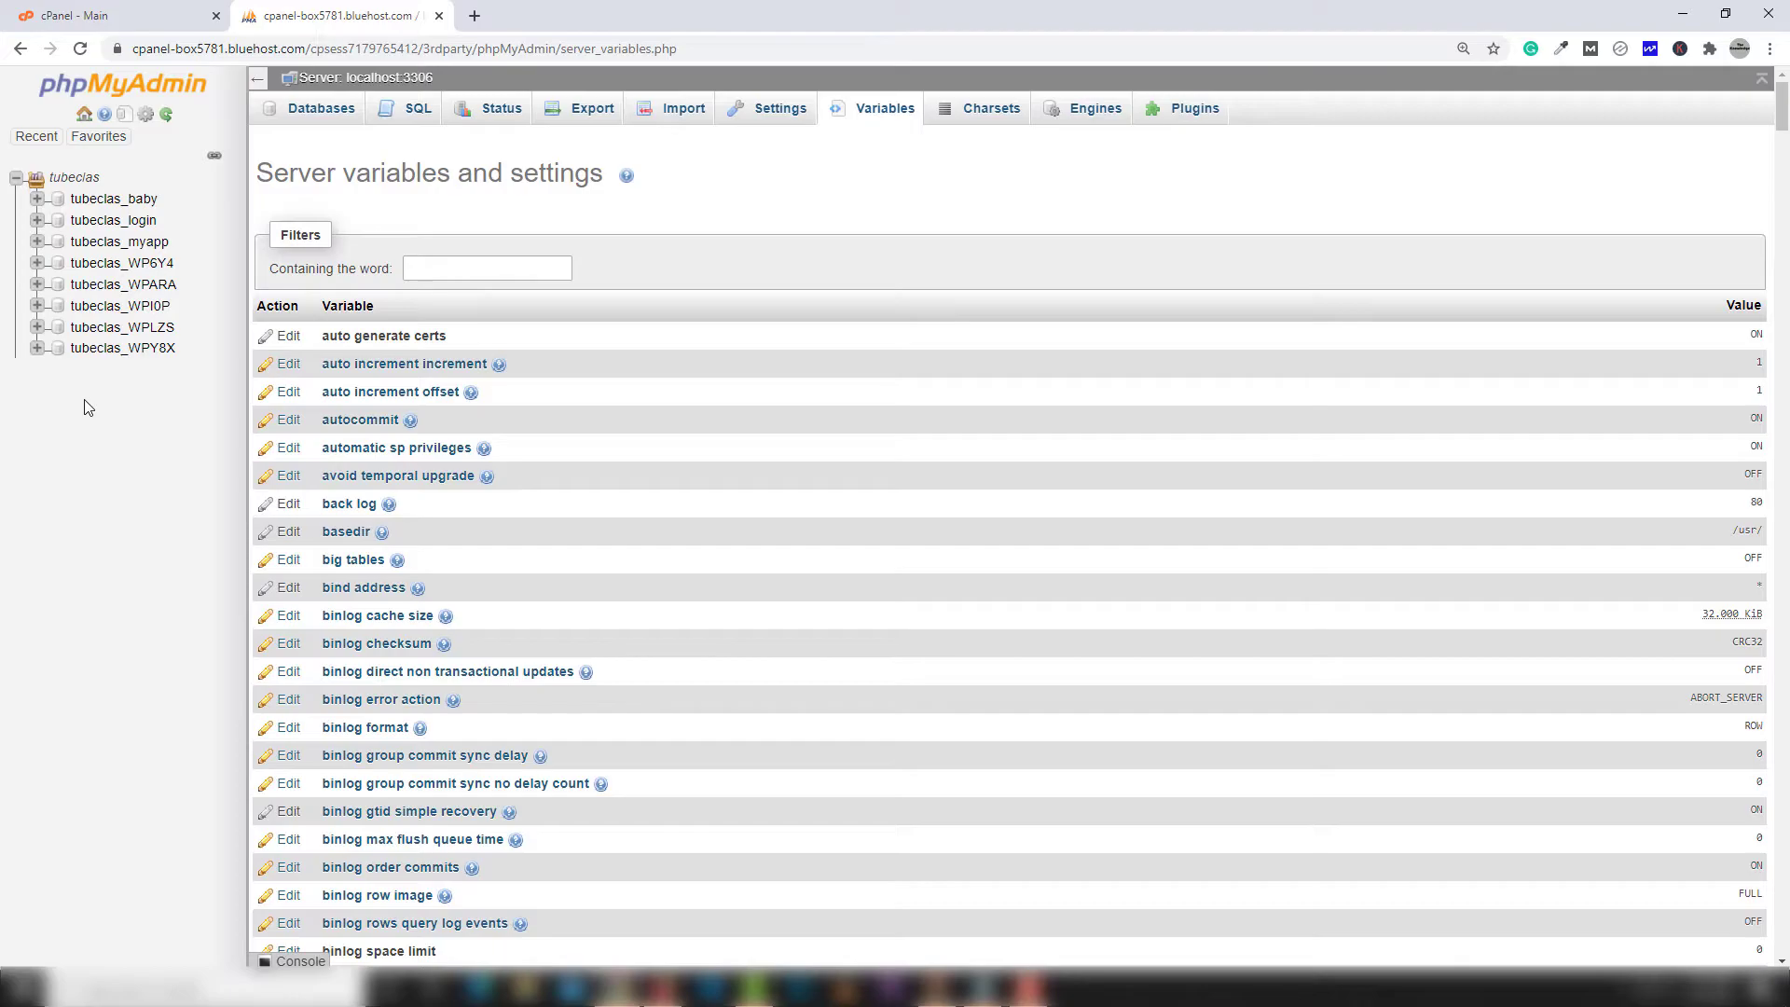
pyautogui.click(312, 112)
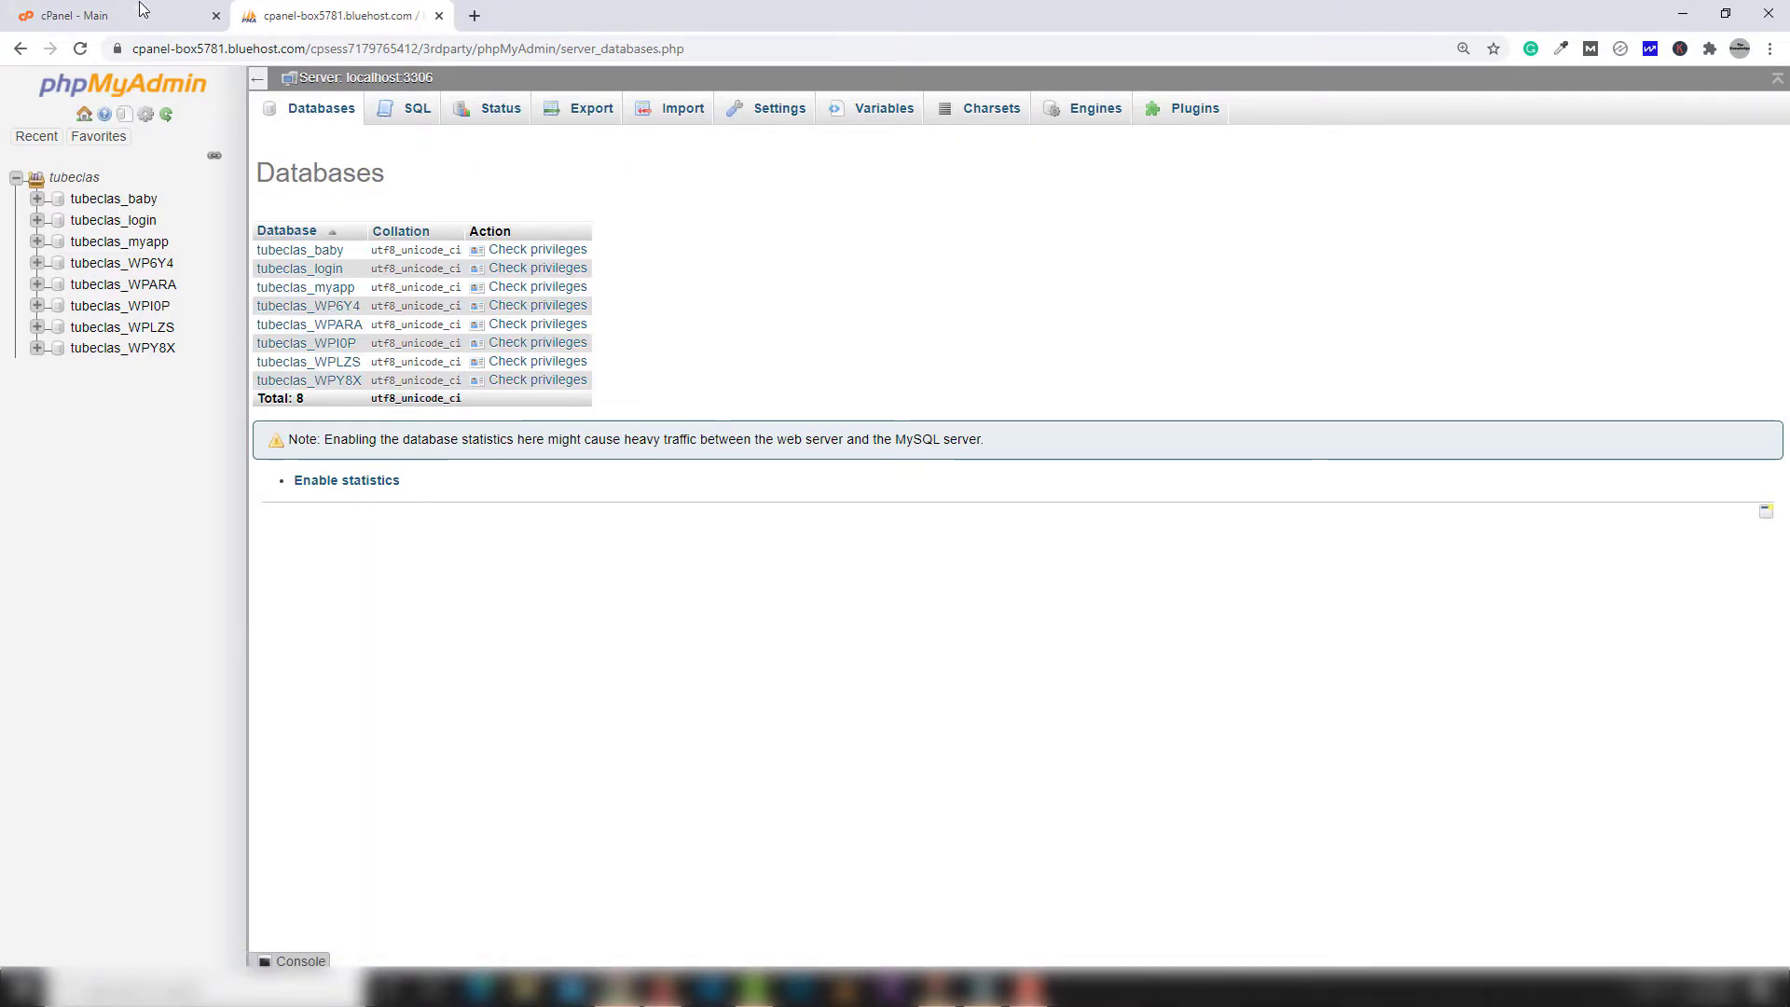
pyautogui.click(143, 12)
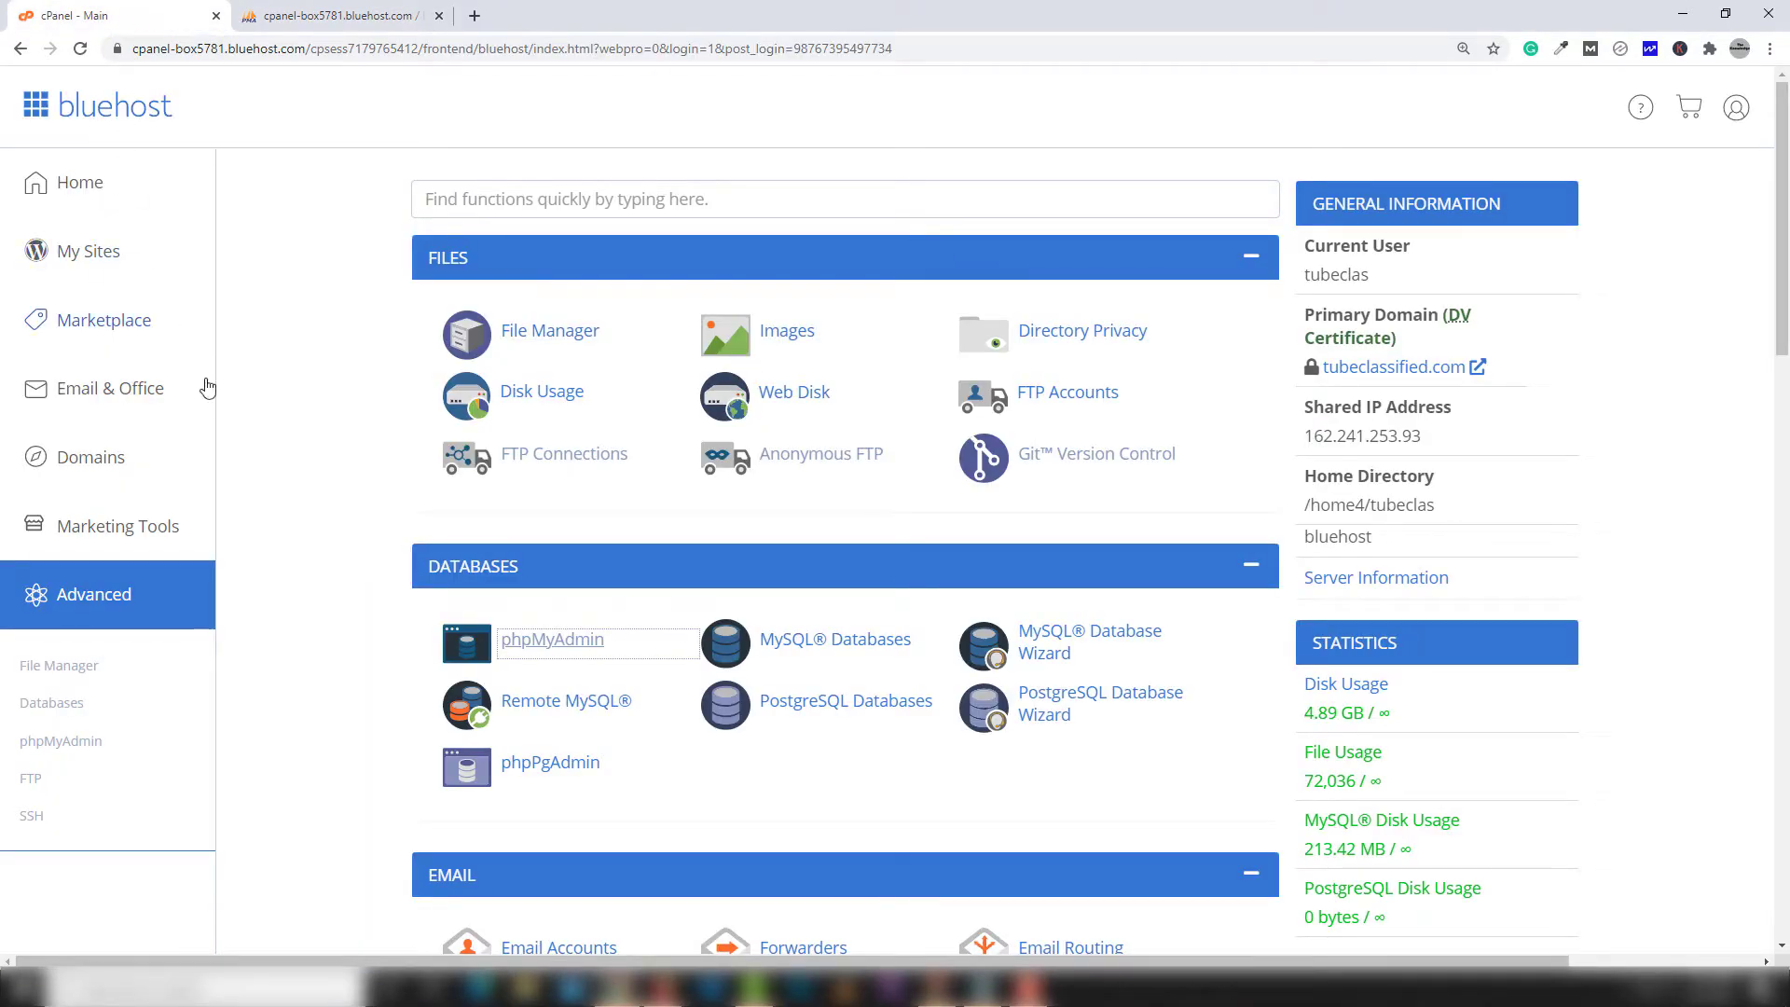
pyautogui.click(807, 656)
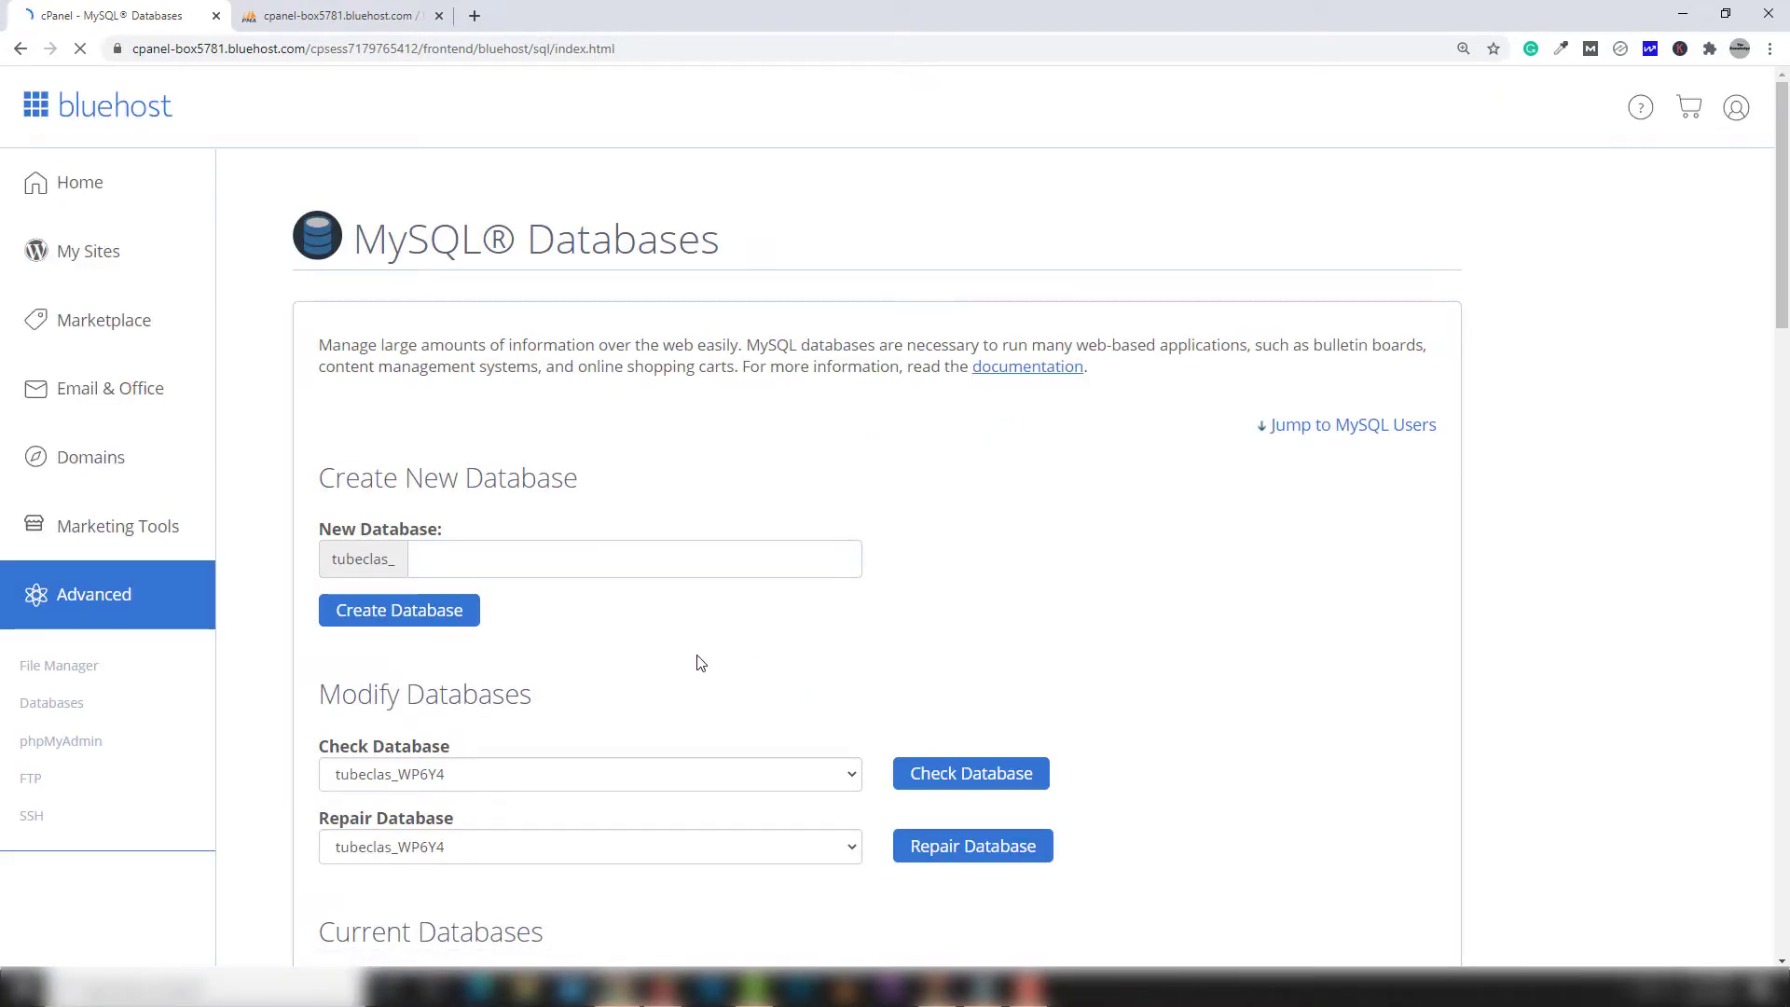
pyautogui.click(547, 555)
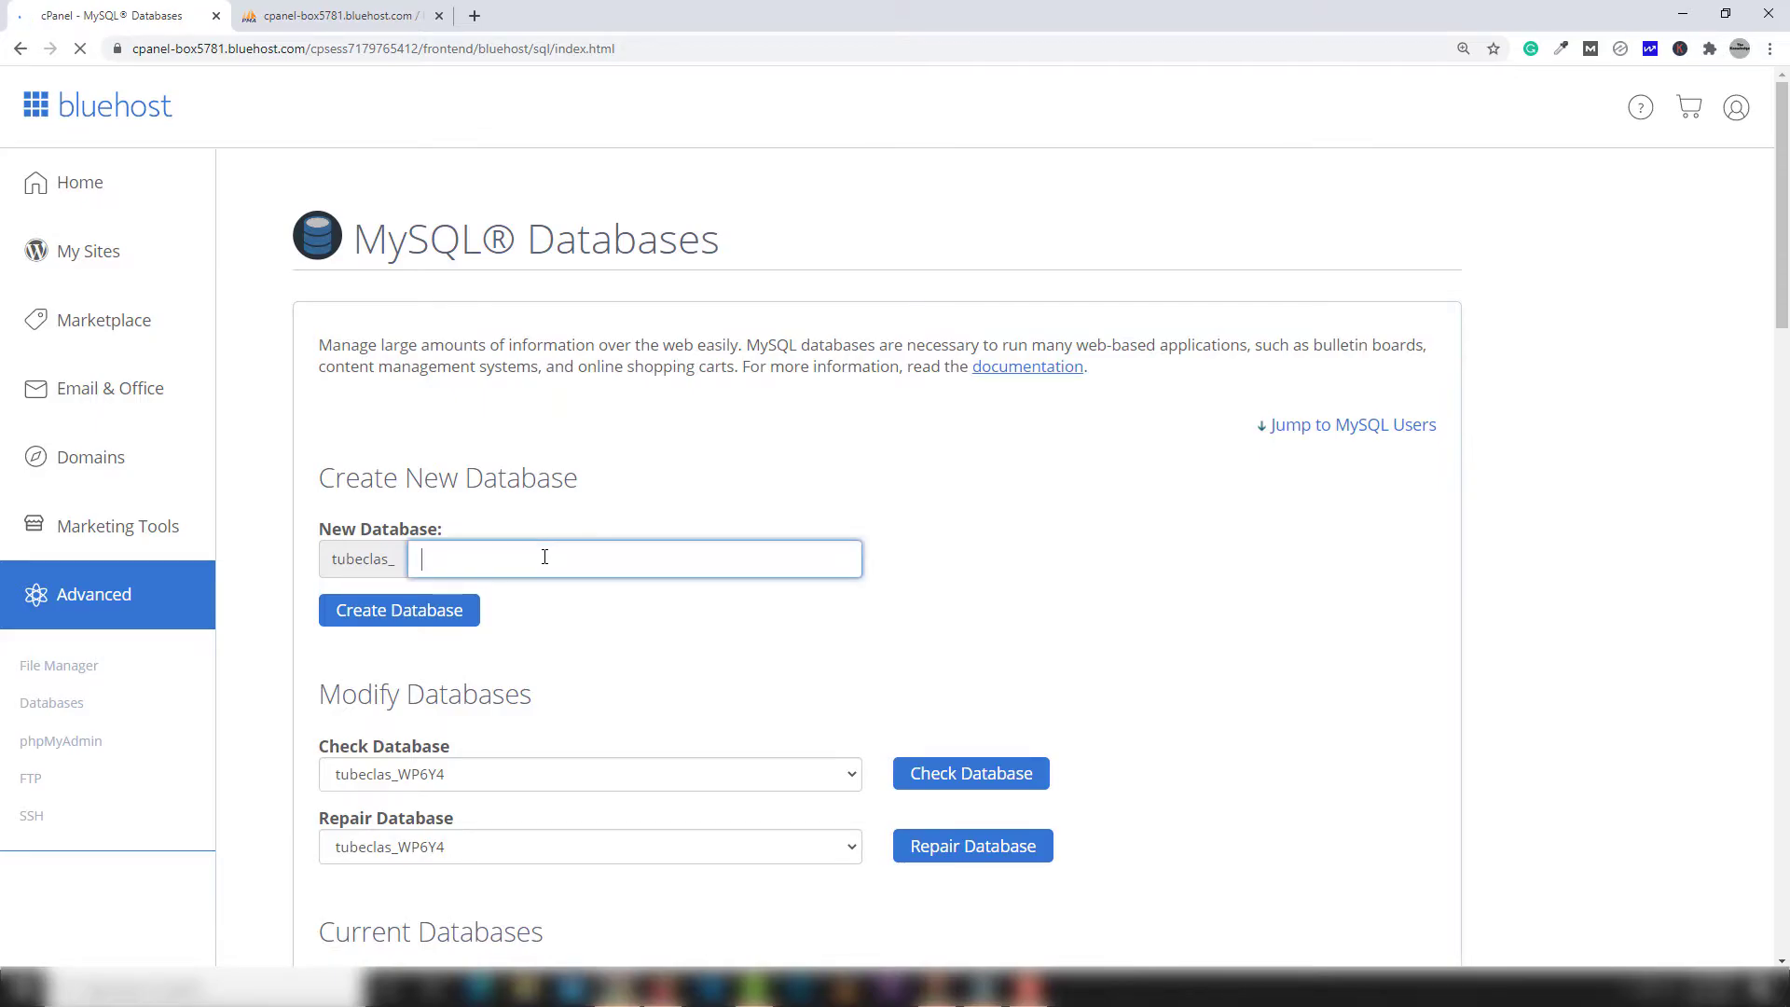
pyautogui.moveTo(394, 559); pyautogui.dragTo(327, 559)
pyautogui.click(415, 559)
pyautogui.click(58, 704)
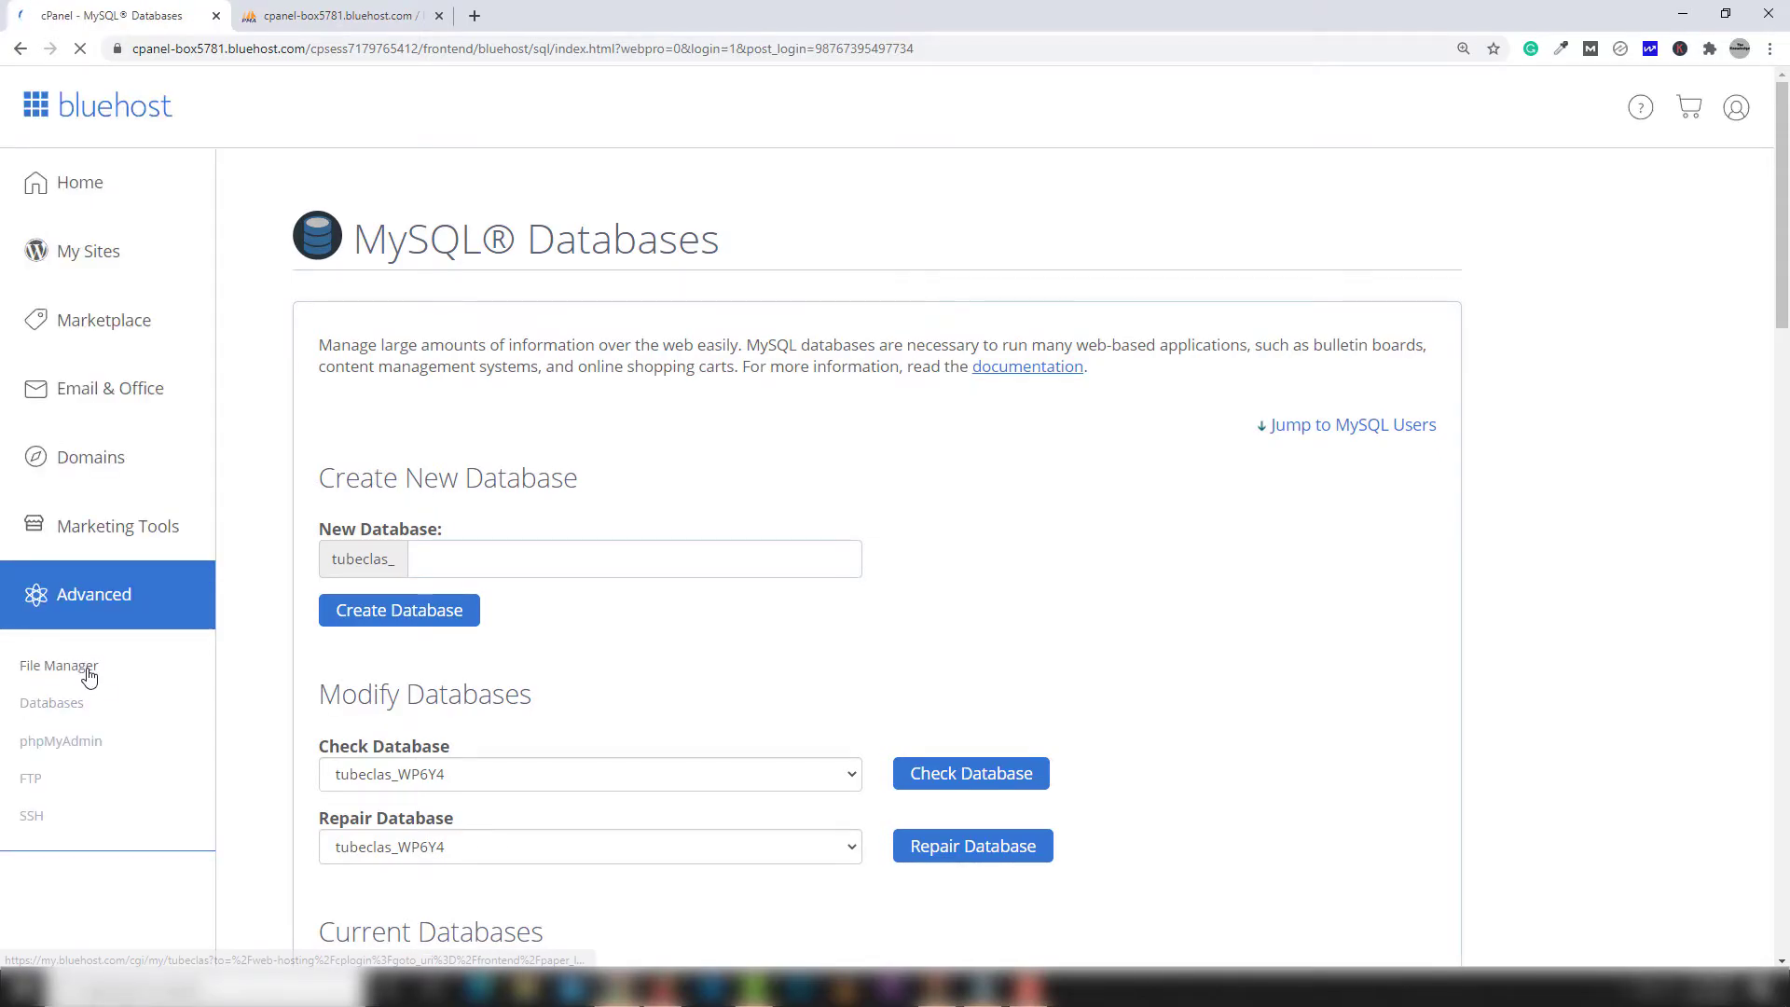
pyautogui.click(89, 673)
pyautogui.click(438, 16)
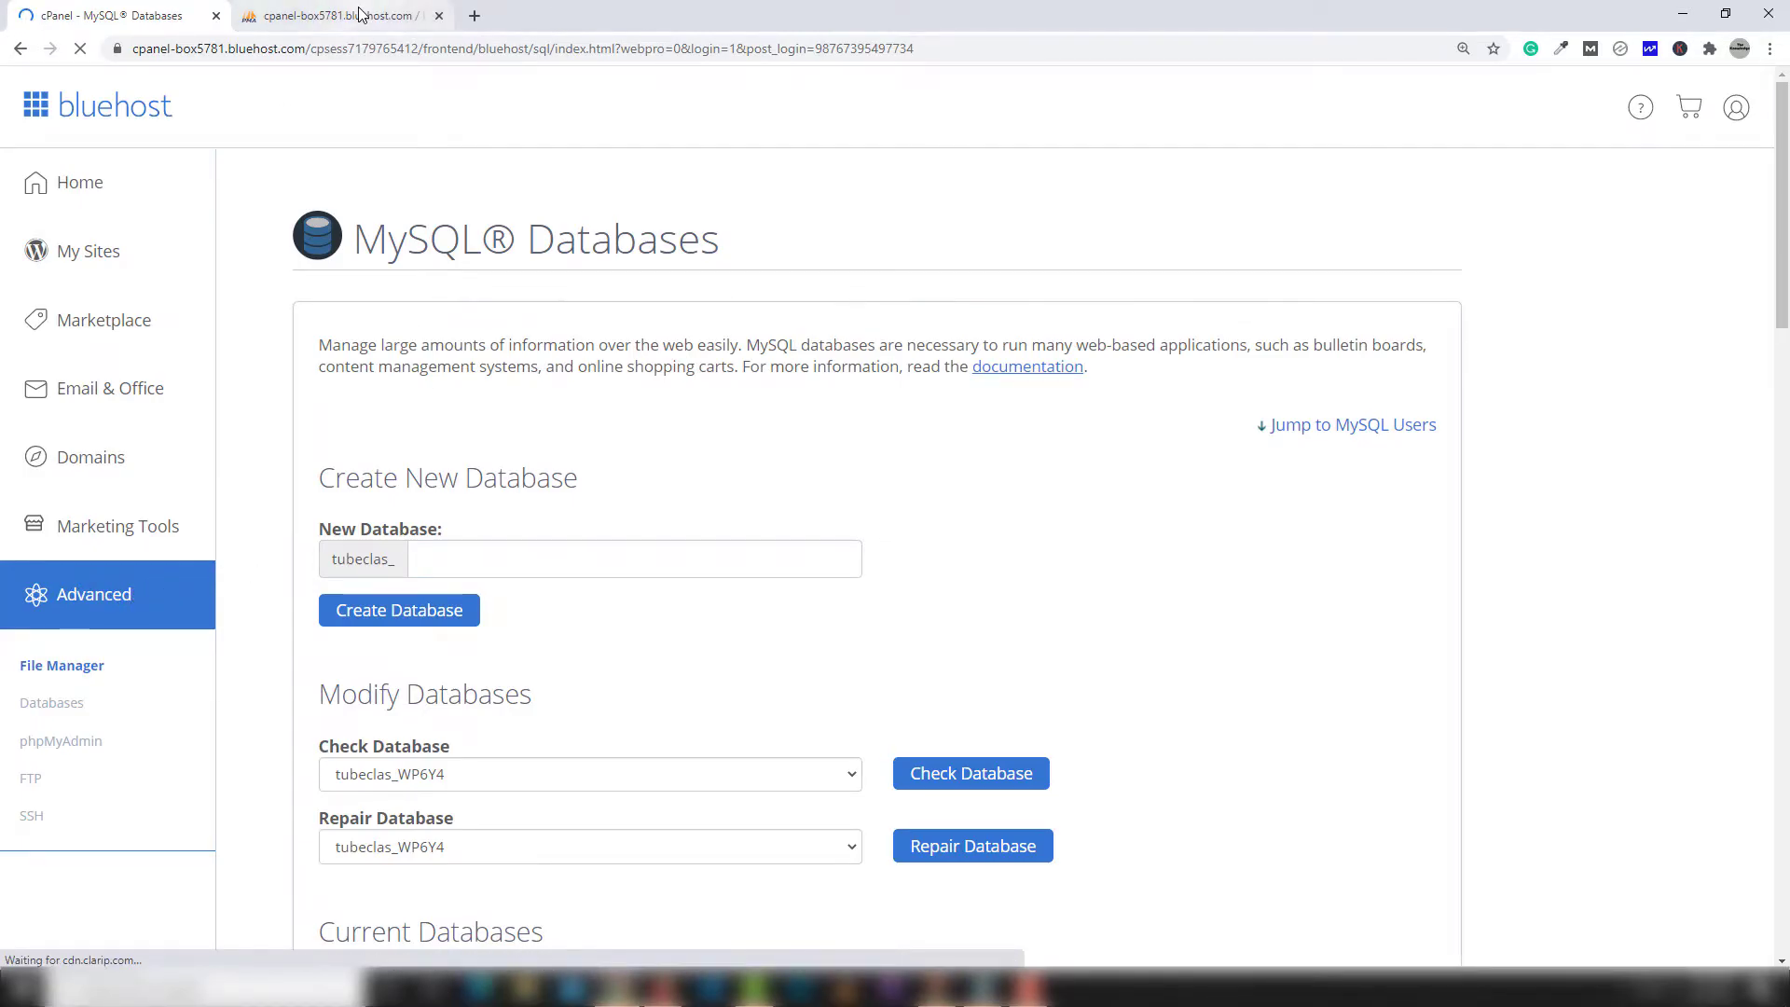
pyautogui.moveTo(363, 16); pyautogui.dragTo(140, 16)
pyautogui.click(327, 16)
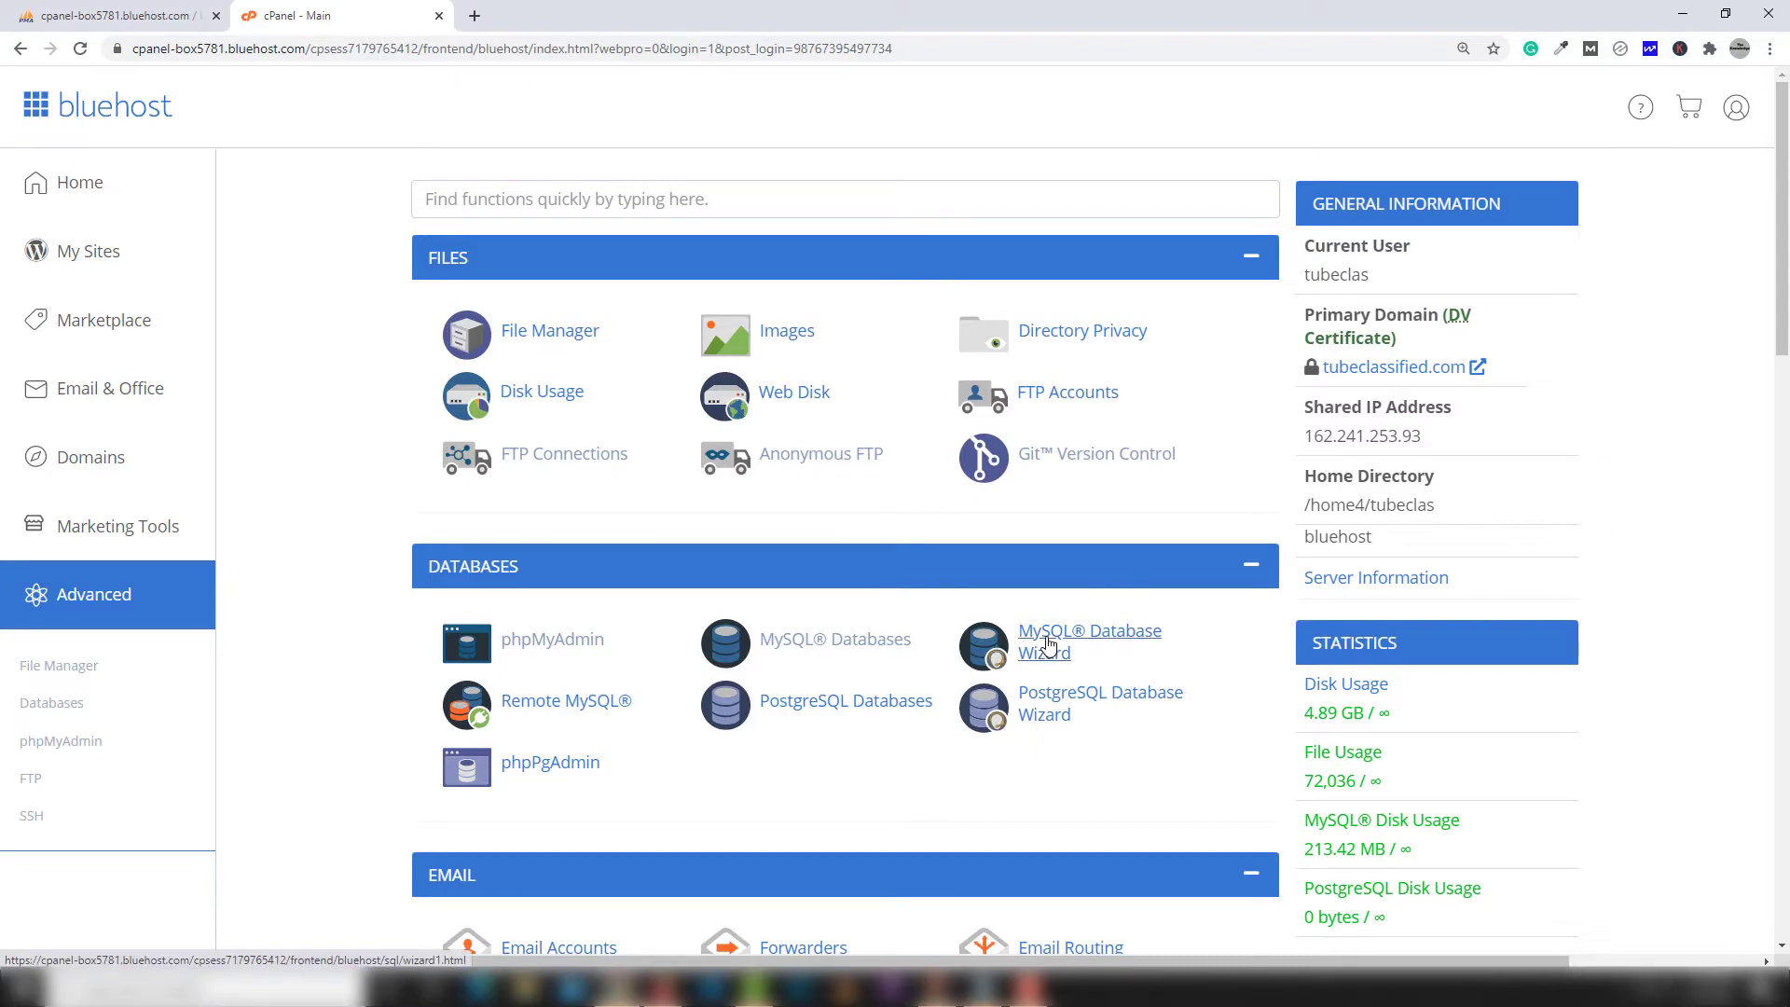
# Start the MySQL Database Wizard and create the database tubeclas_udemy
pyautogui.click(1049, 645)
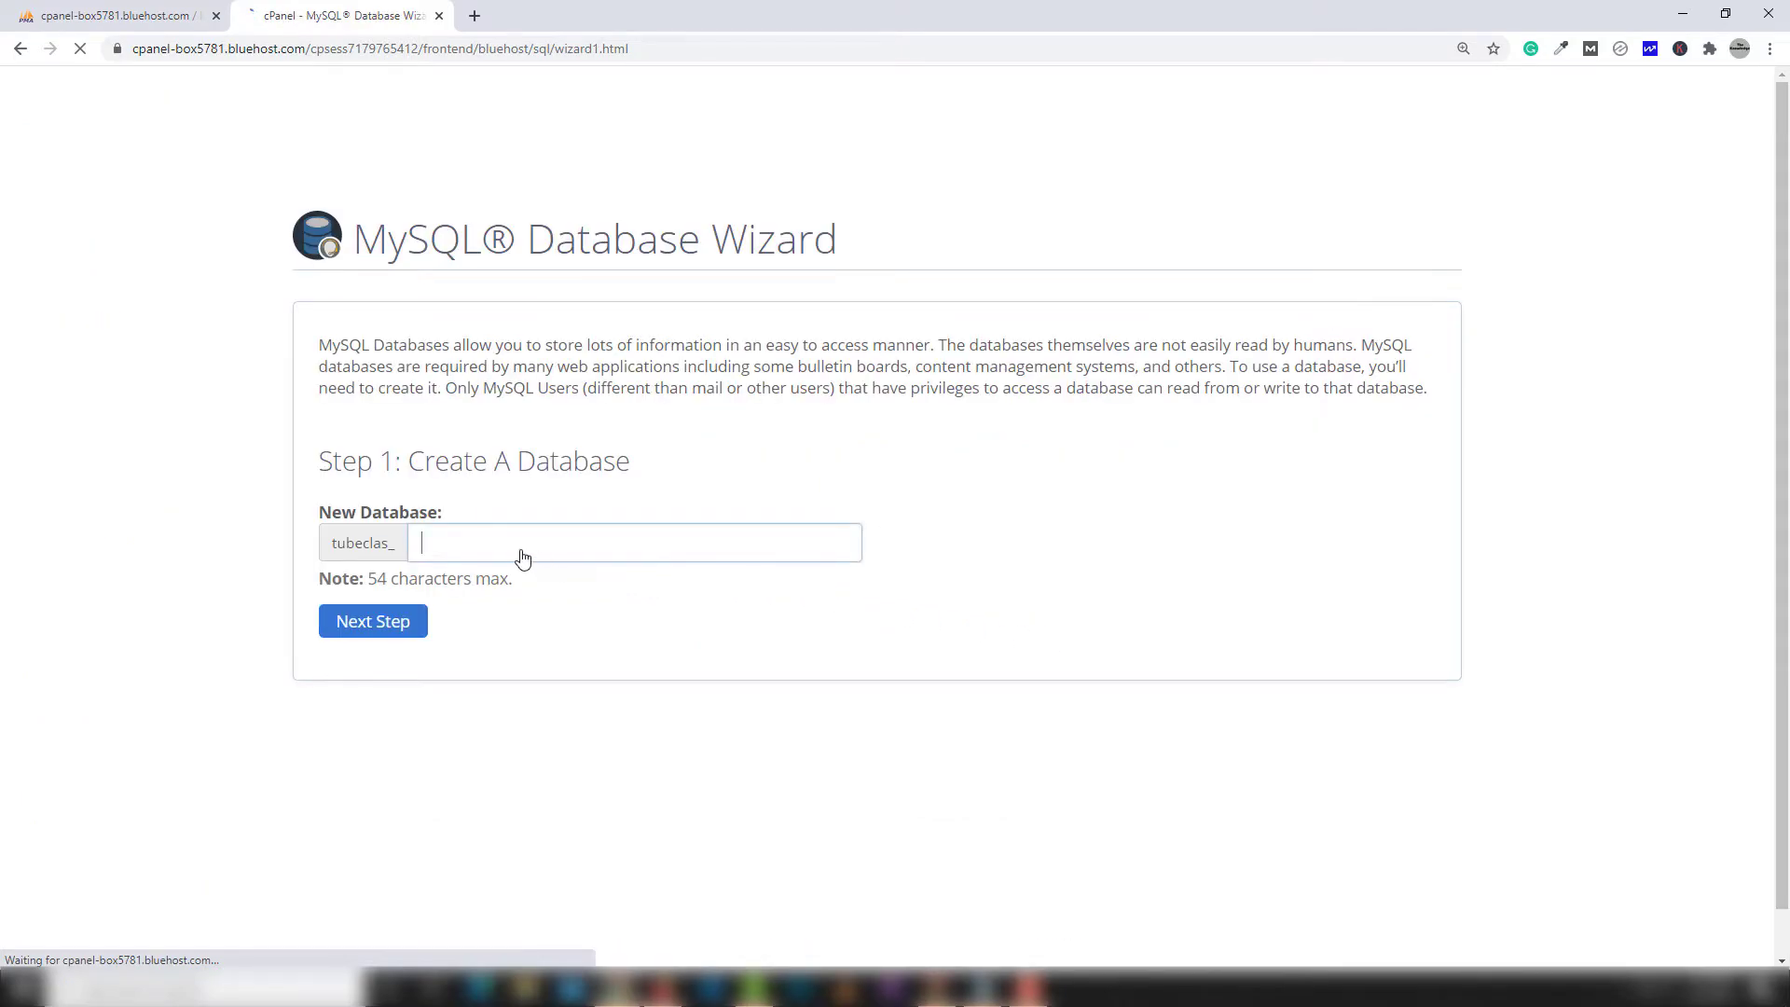
pyautogui.click(522, 548)
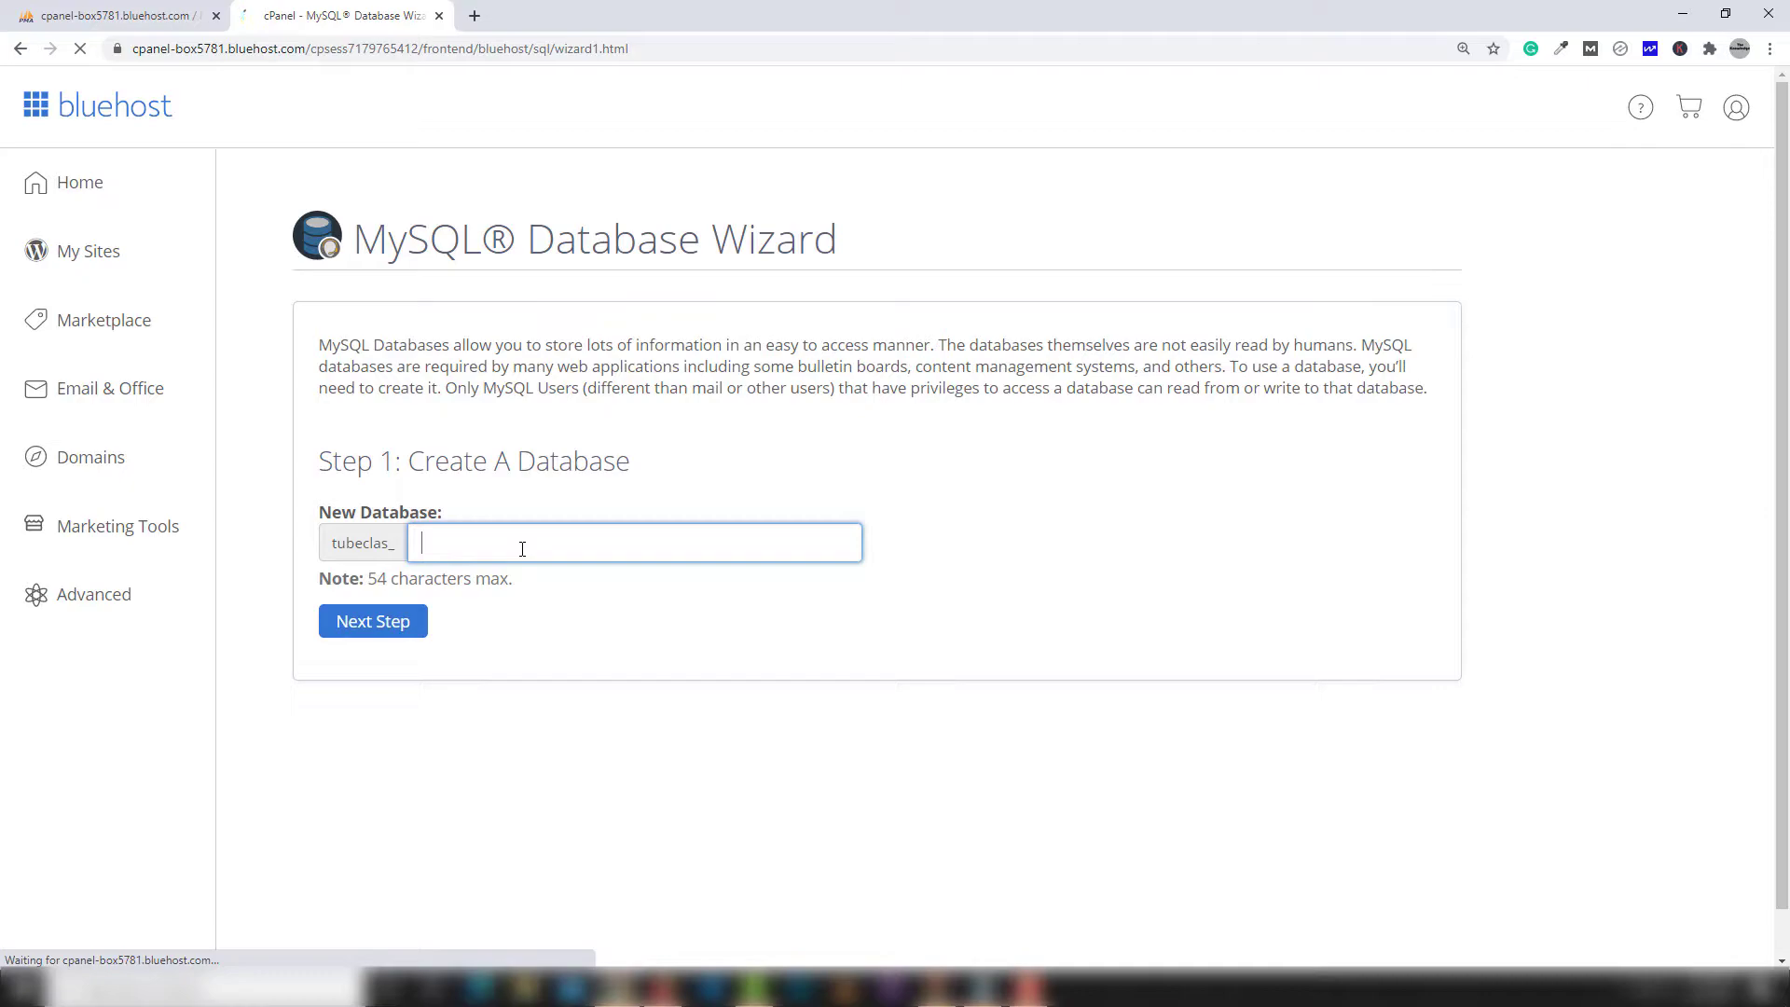
pyautogui.write('udemy')
pyautogui.click(112, 15)
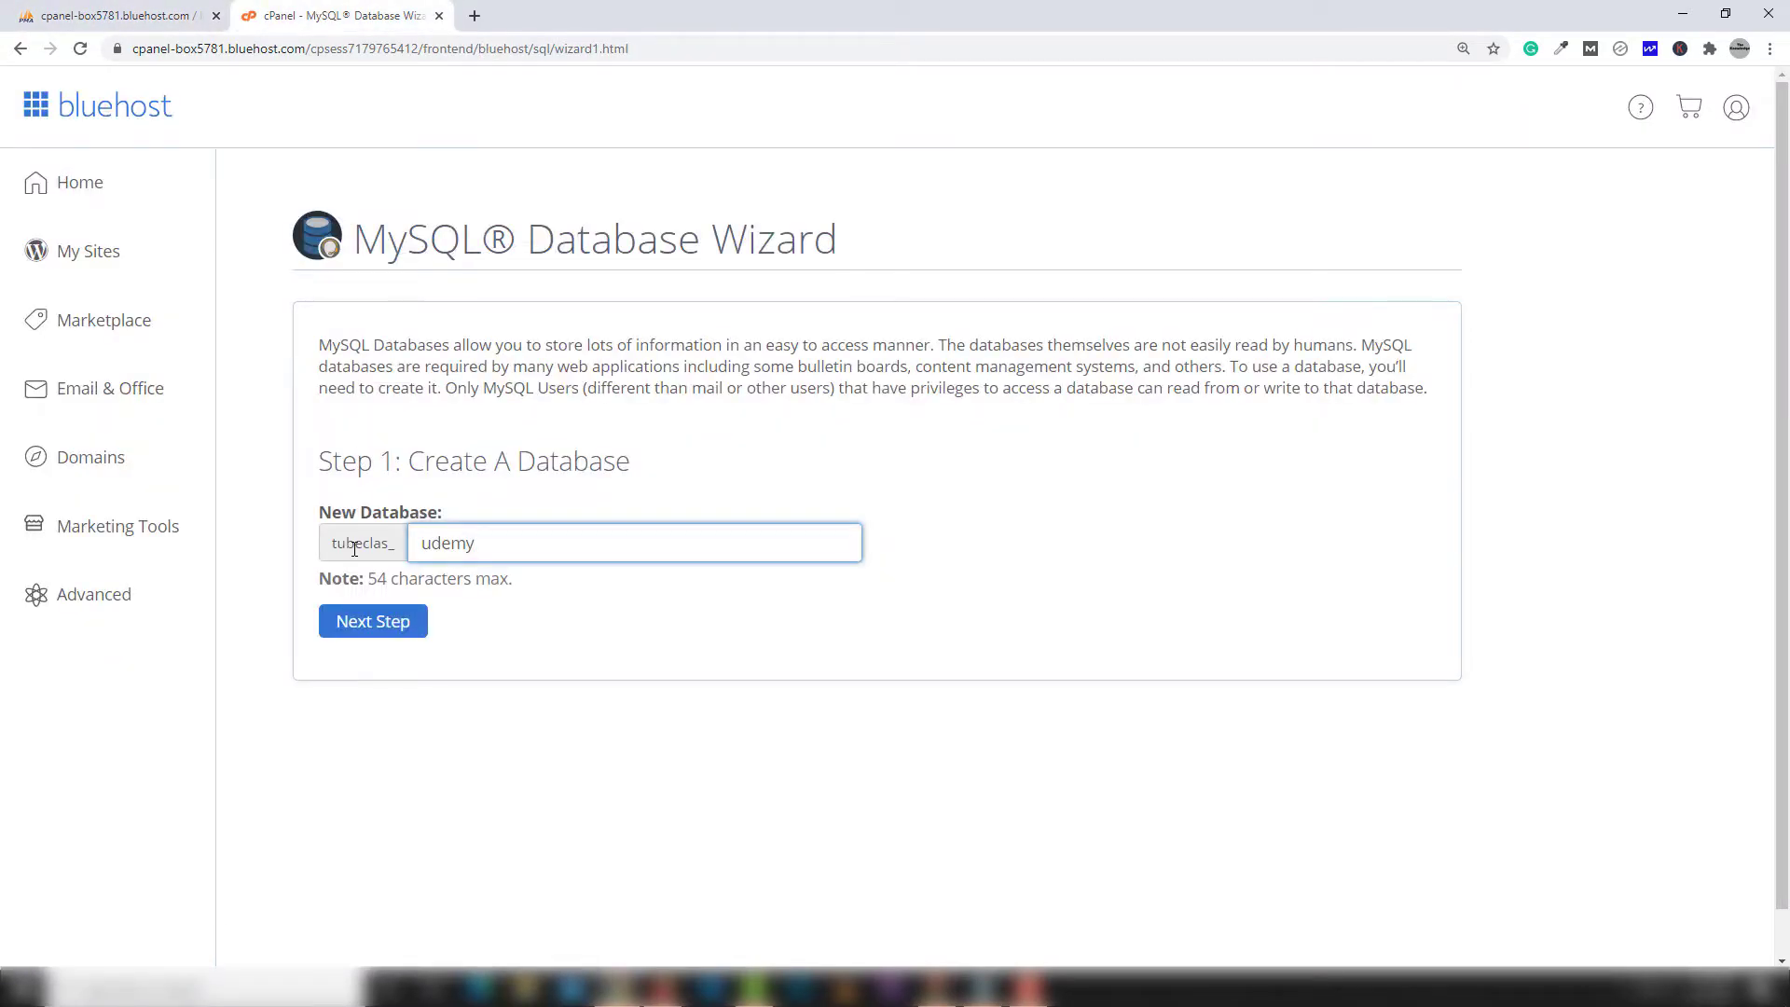
pyautogui.click(377, 630)
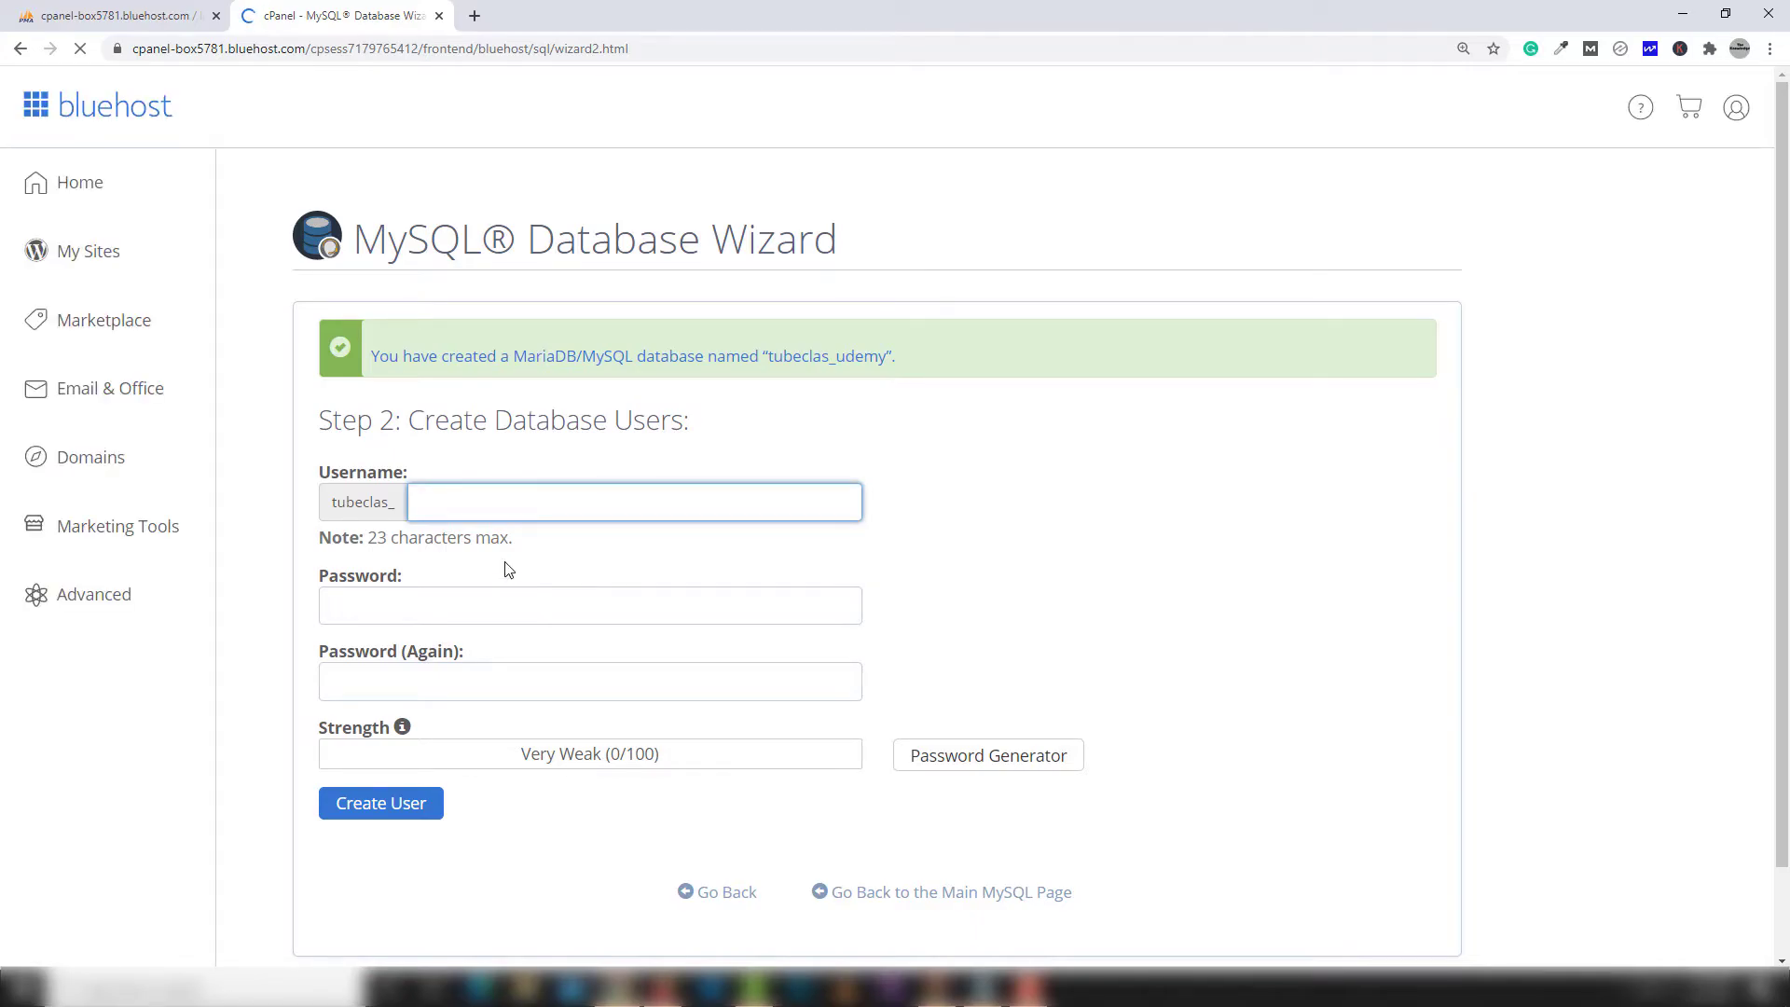
# Launch Notepad from Windows search and place it beside the wizard's user form
pyautogui.press('super')
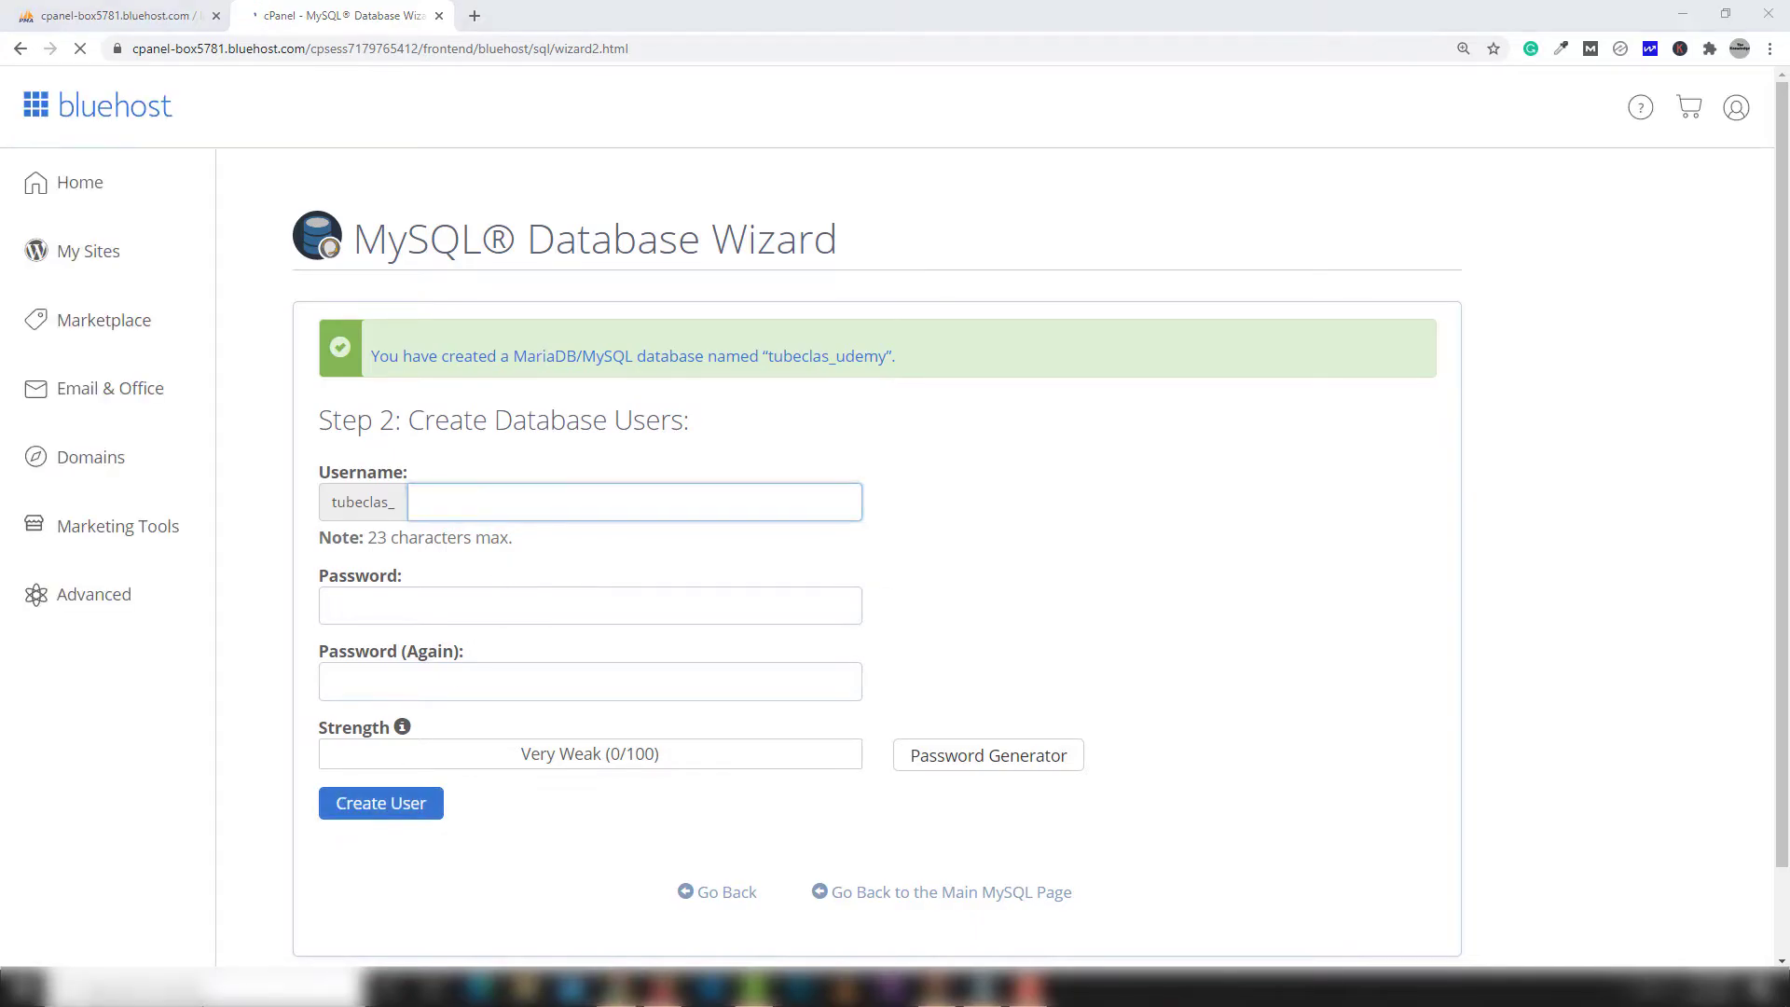
pyautogui.write('c')
pyautogui.press('BackSpace')
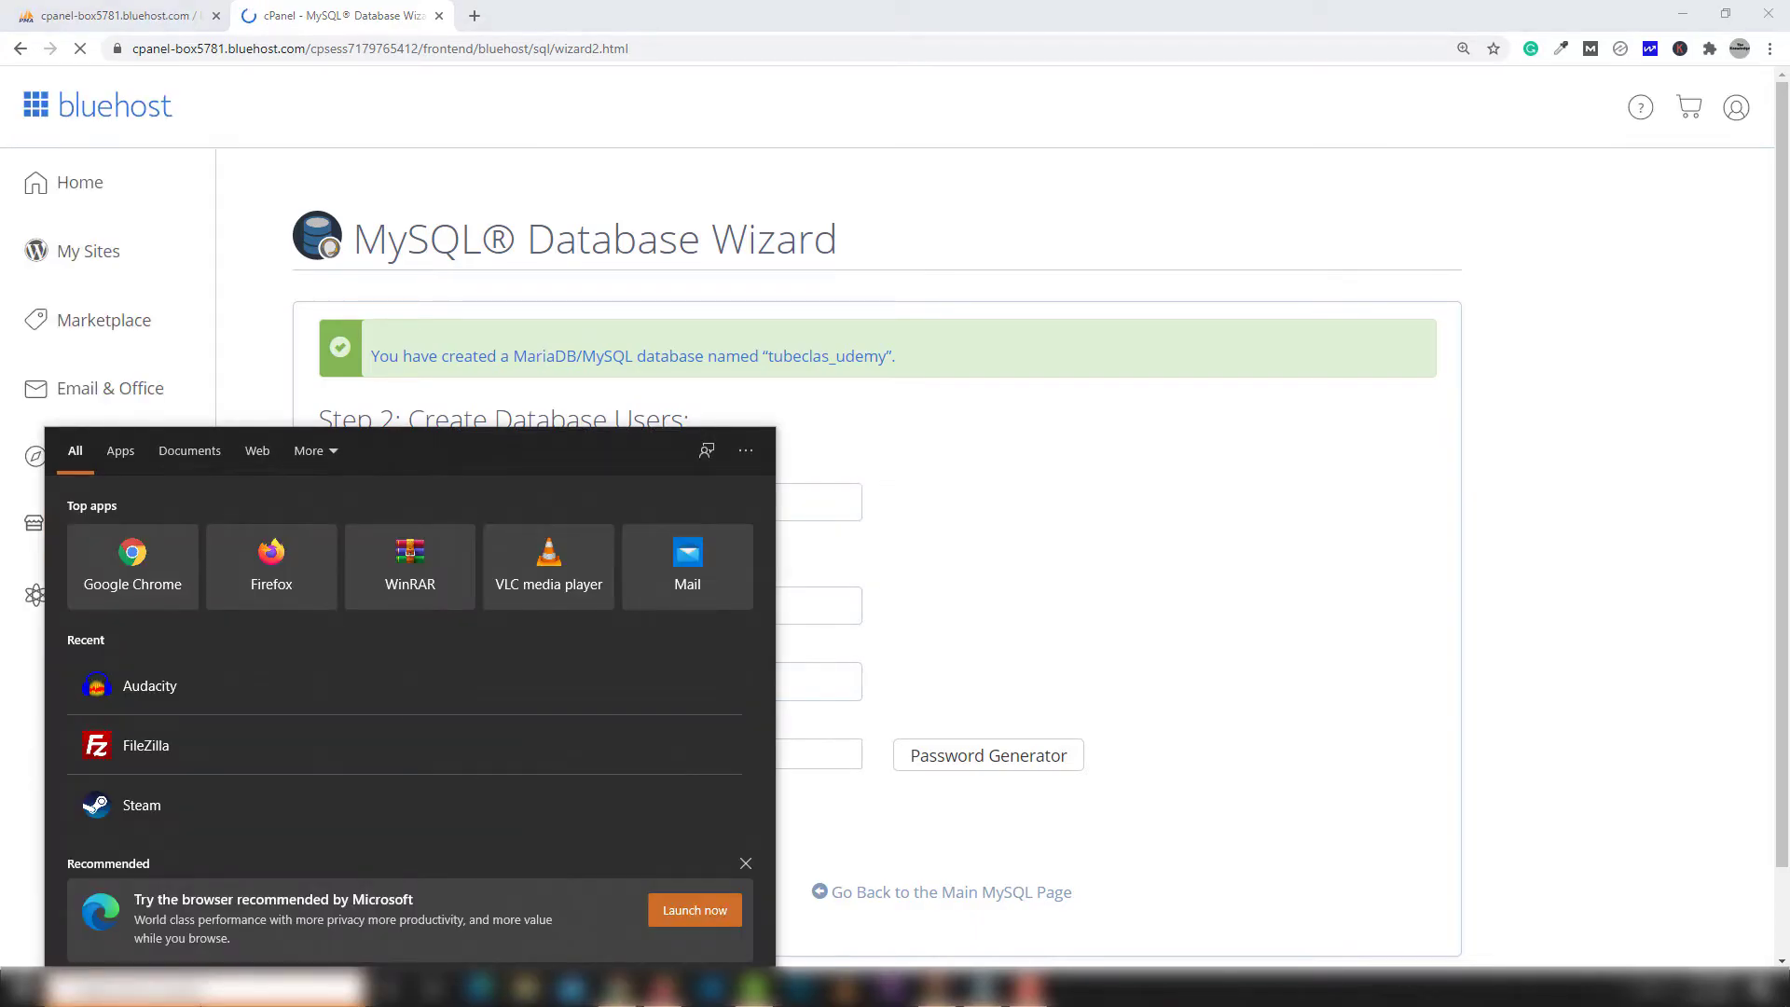
pyautogui.write('notepad')
pyautogui.press('Return')
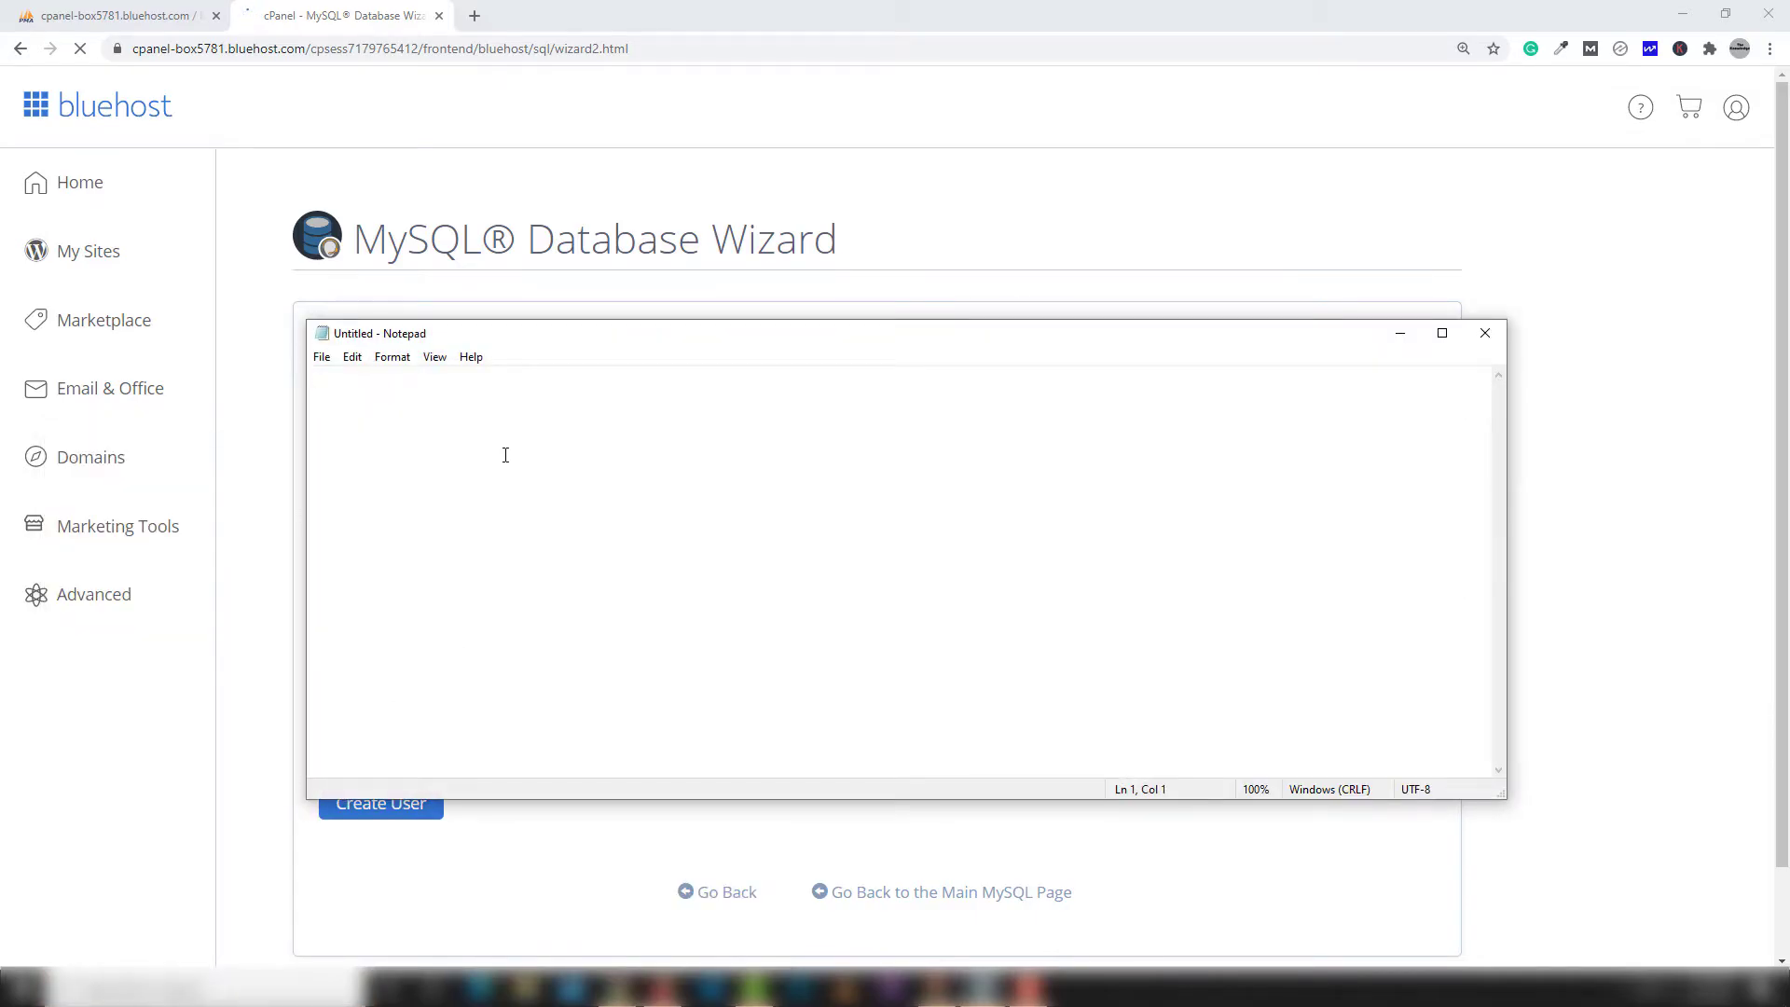
pyautogui.moveTo(550, 348); pyautogui.dragTo(942, 430)
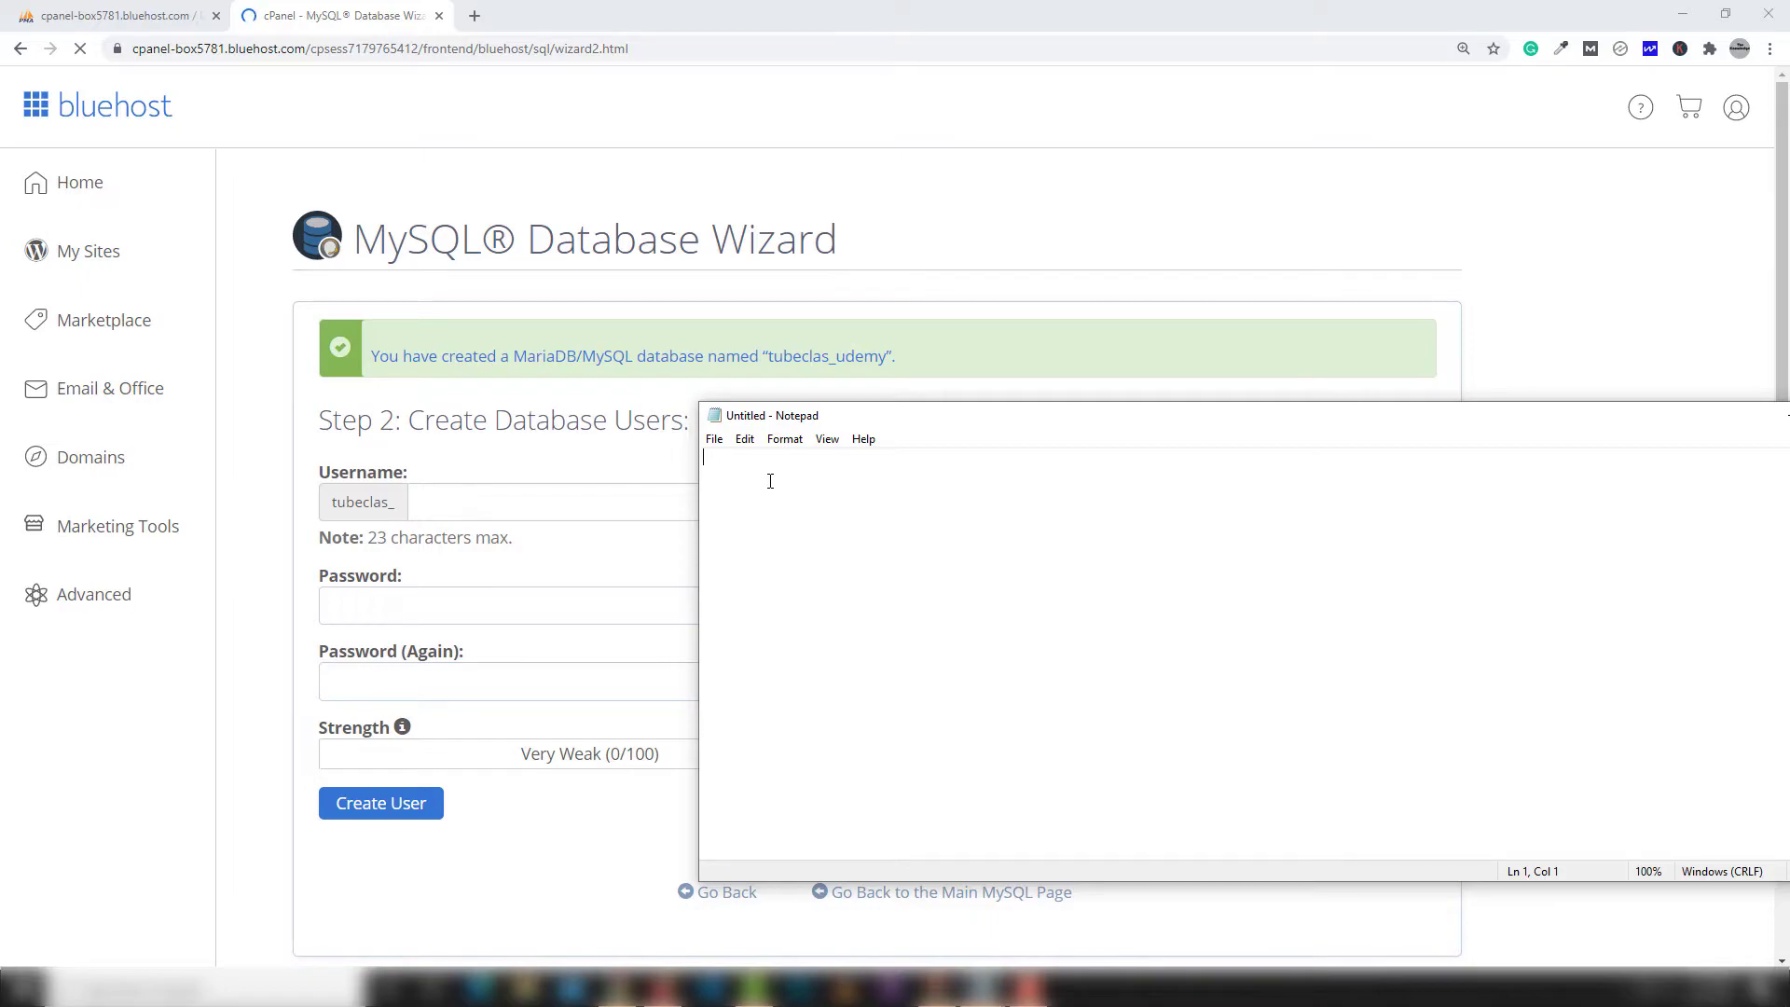
pyautogui.click(563, 516)
pyautogui.write('udemy')
pyautogui.press('Tab')
pyautogui.press('Tab')
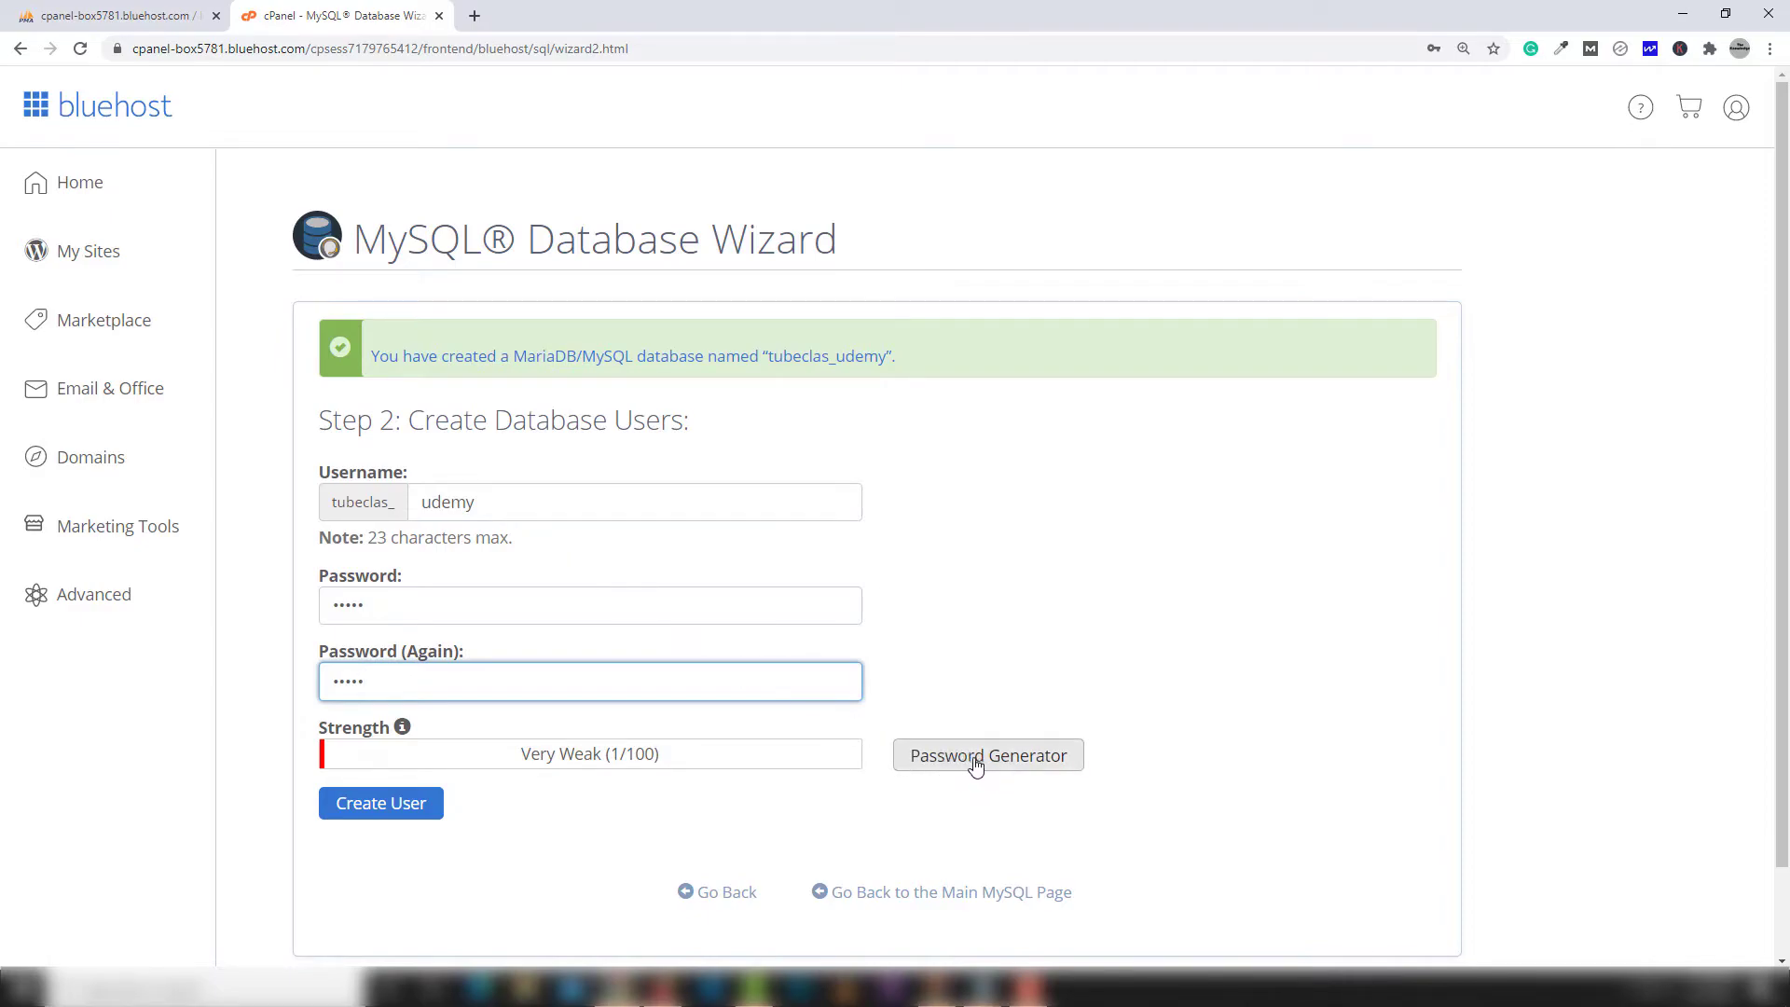
pyautogui.doubleClick(487, 503)
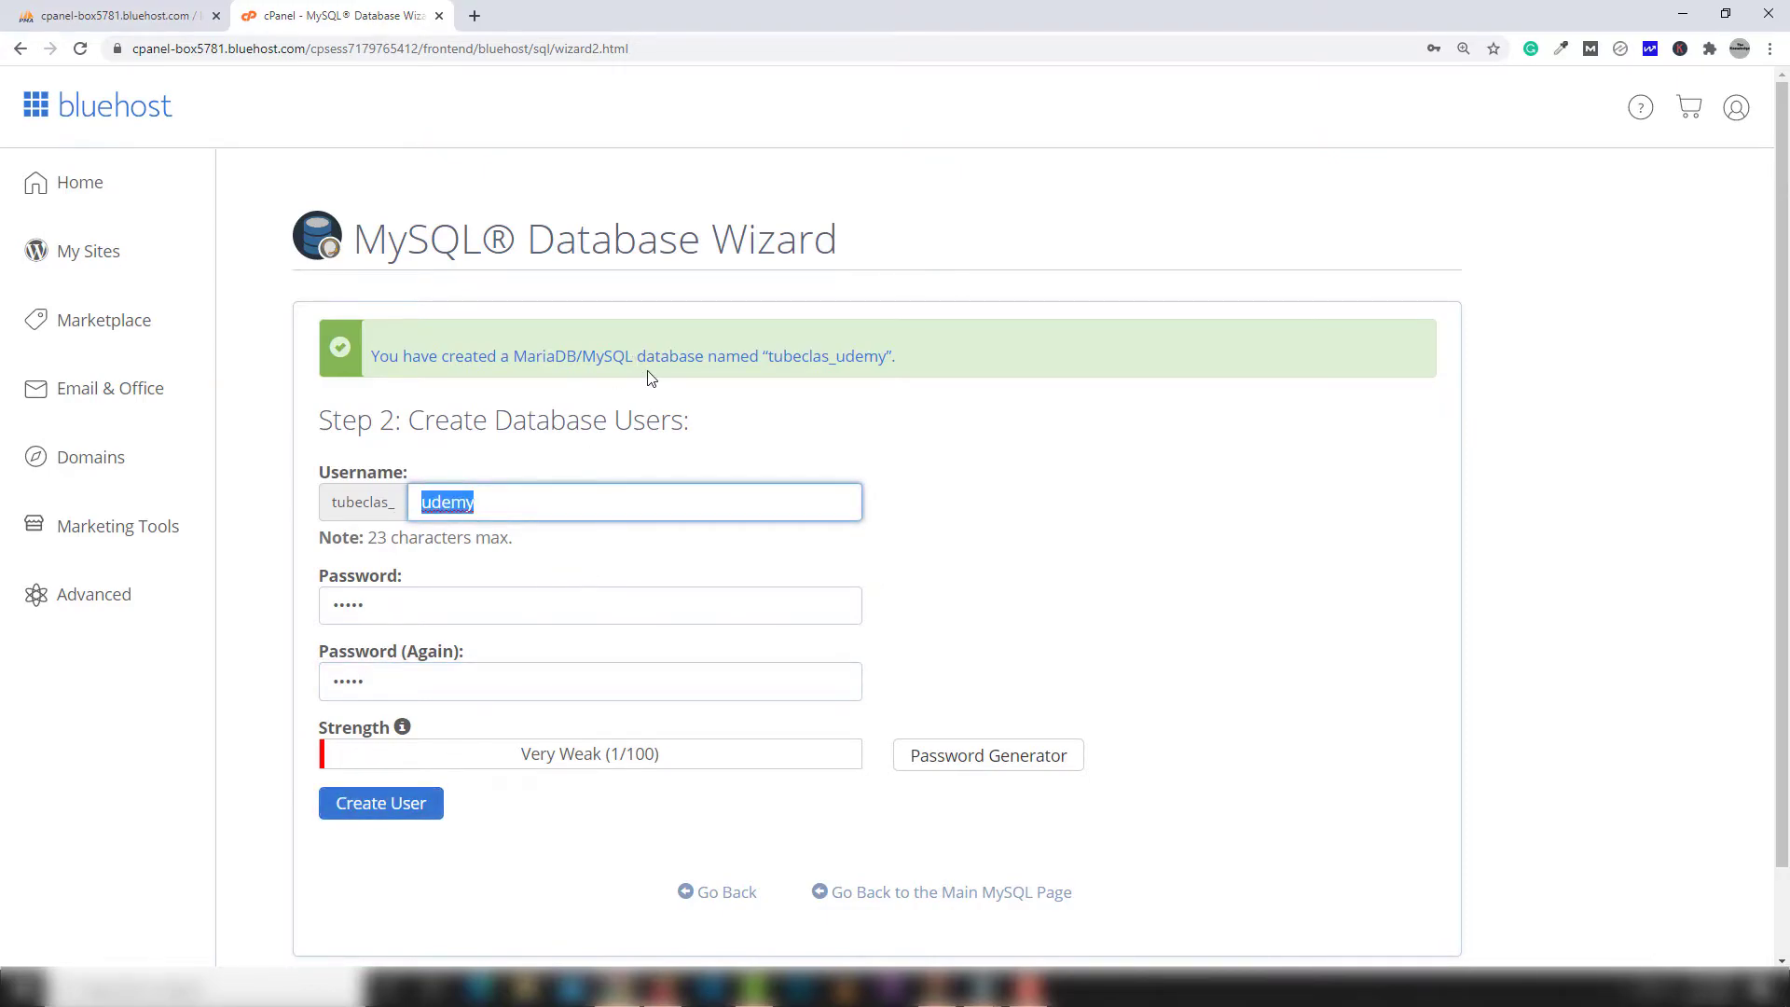
pyautogui.moveTo(773, 360); pyautogui.dragTo(887, 359)
pyautogui.hotkey('ctrl', 'c')
# Note 'Database Name: tubeclas_udemy' and 'UserName:' with tubeclas_udemy on two lines in Notepad
pyautogui.click(986, 990)
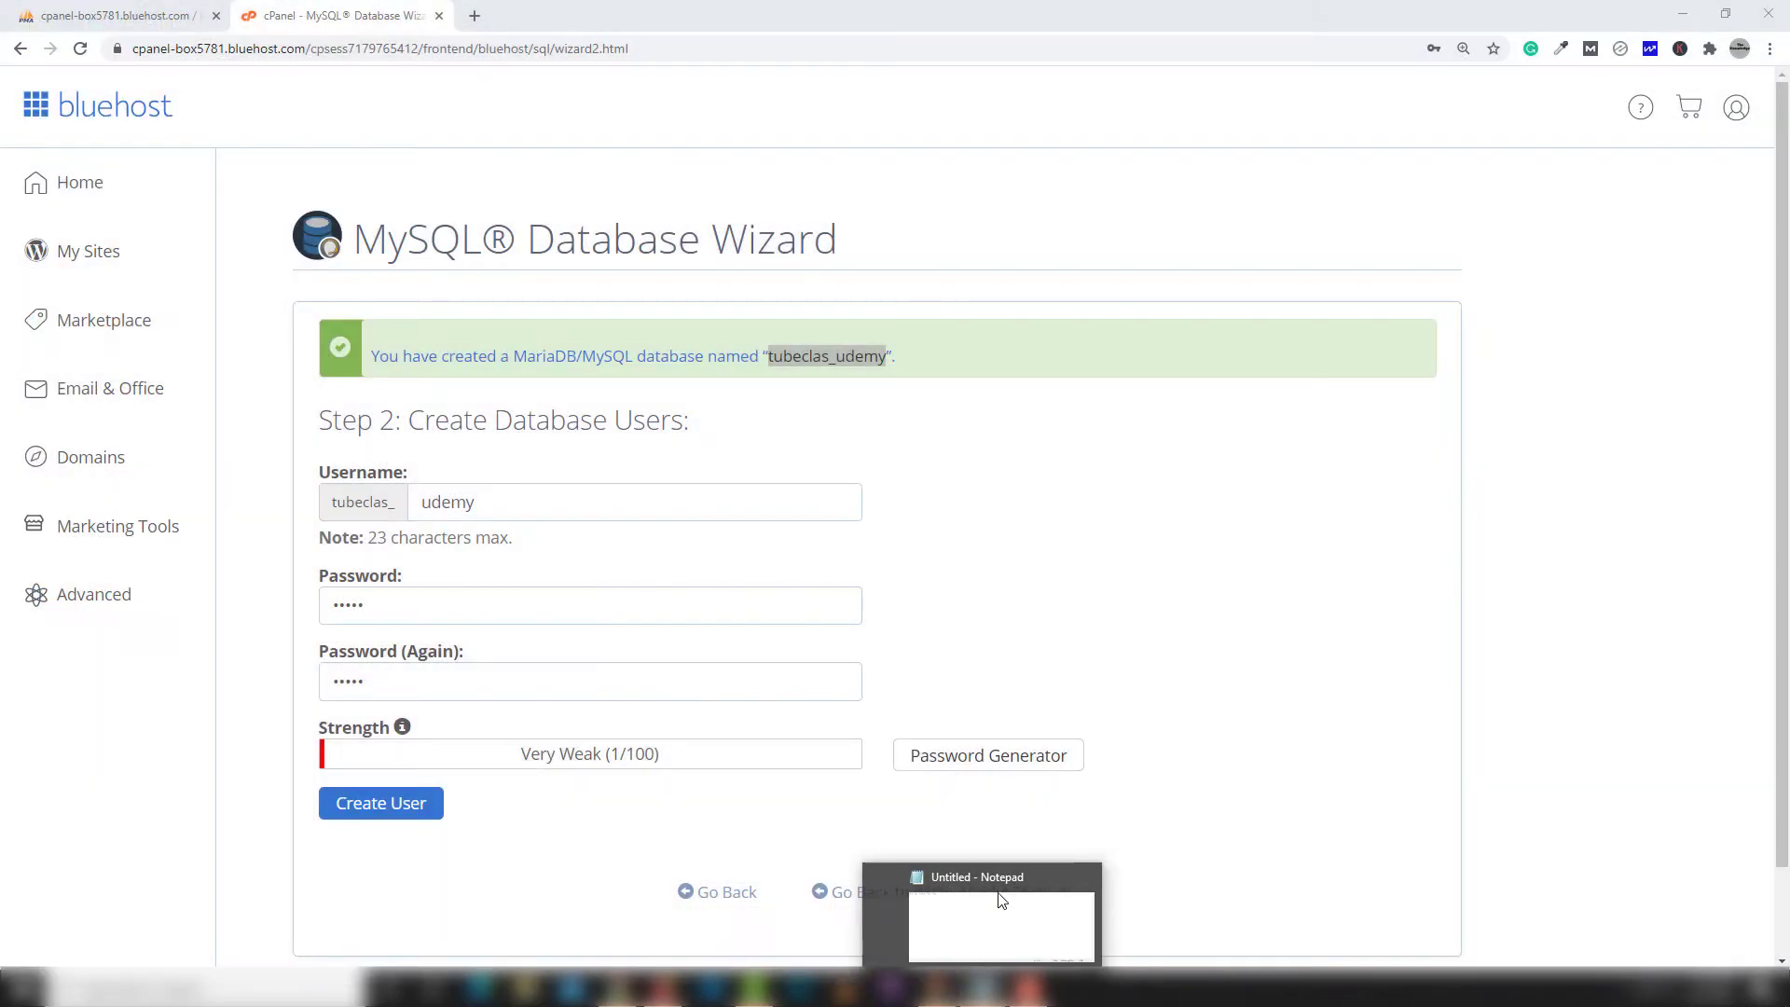
pyautogui.click(998, 898)
pyautogui.hotkey('ctrl', 'v')
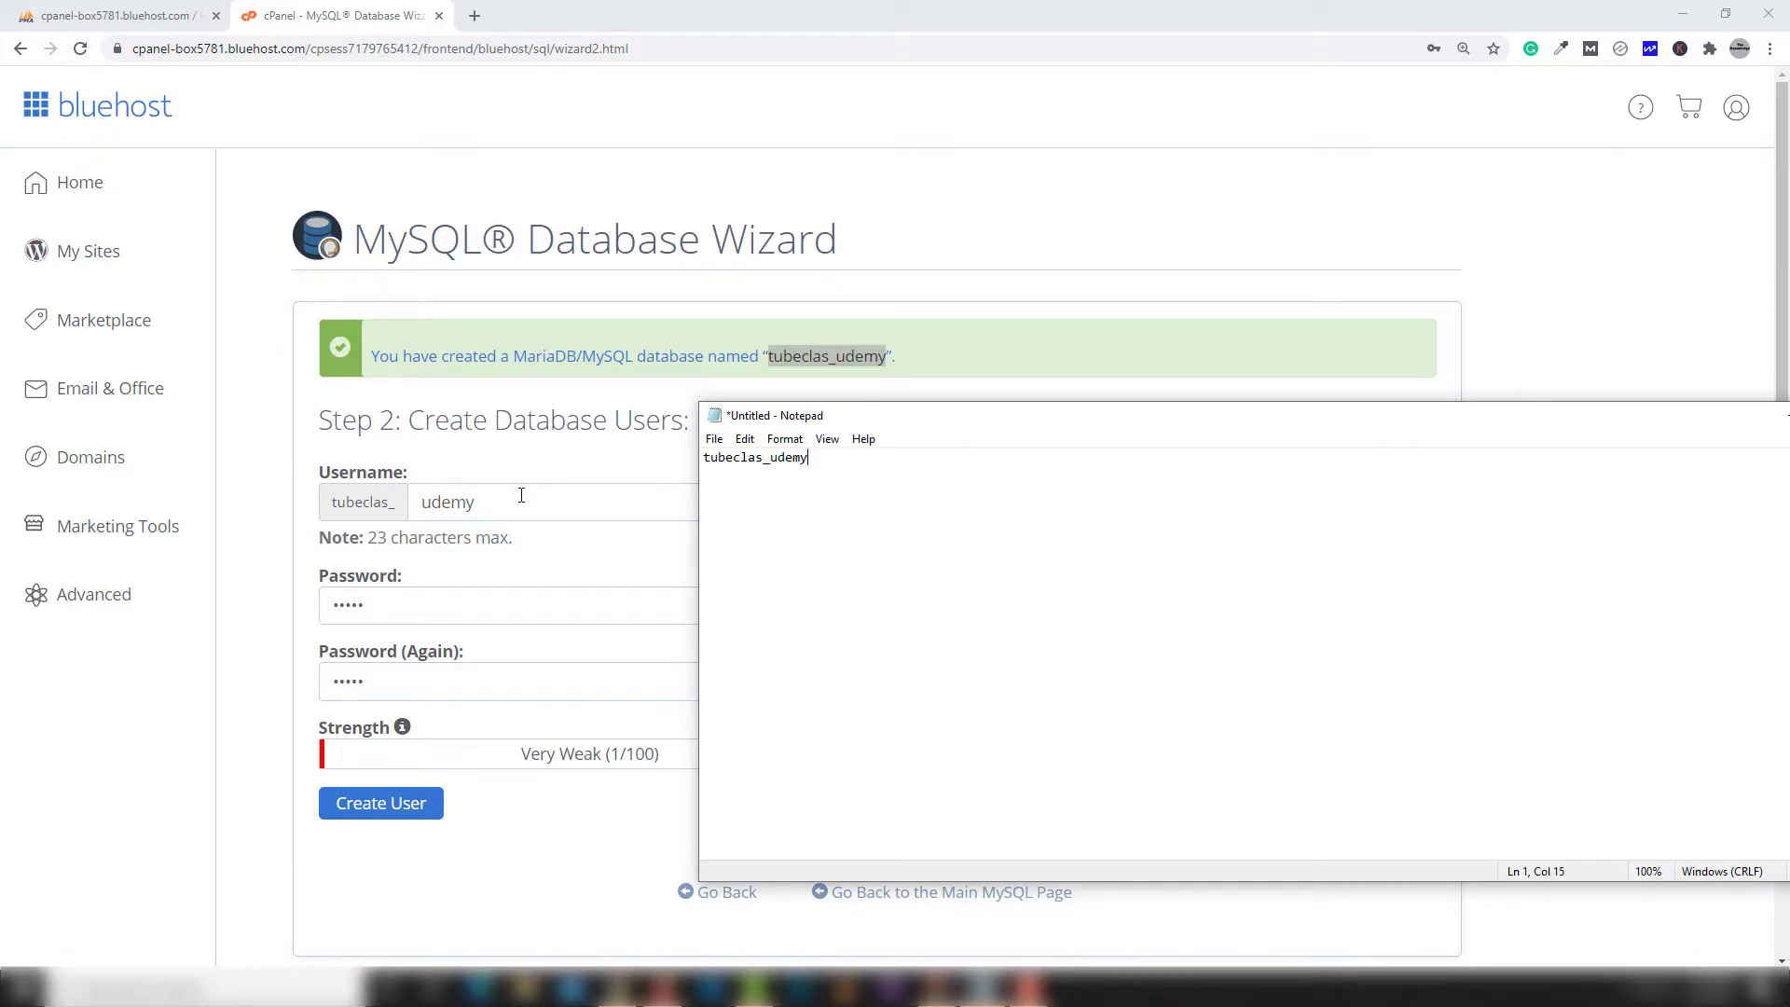
pyautogui.doubleClick(822, 462)
pyautogui.press('Down')
pyautogui.hotkey('ctrl', 'v')
pyautogui.write('Database')
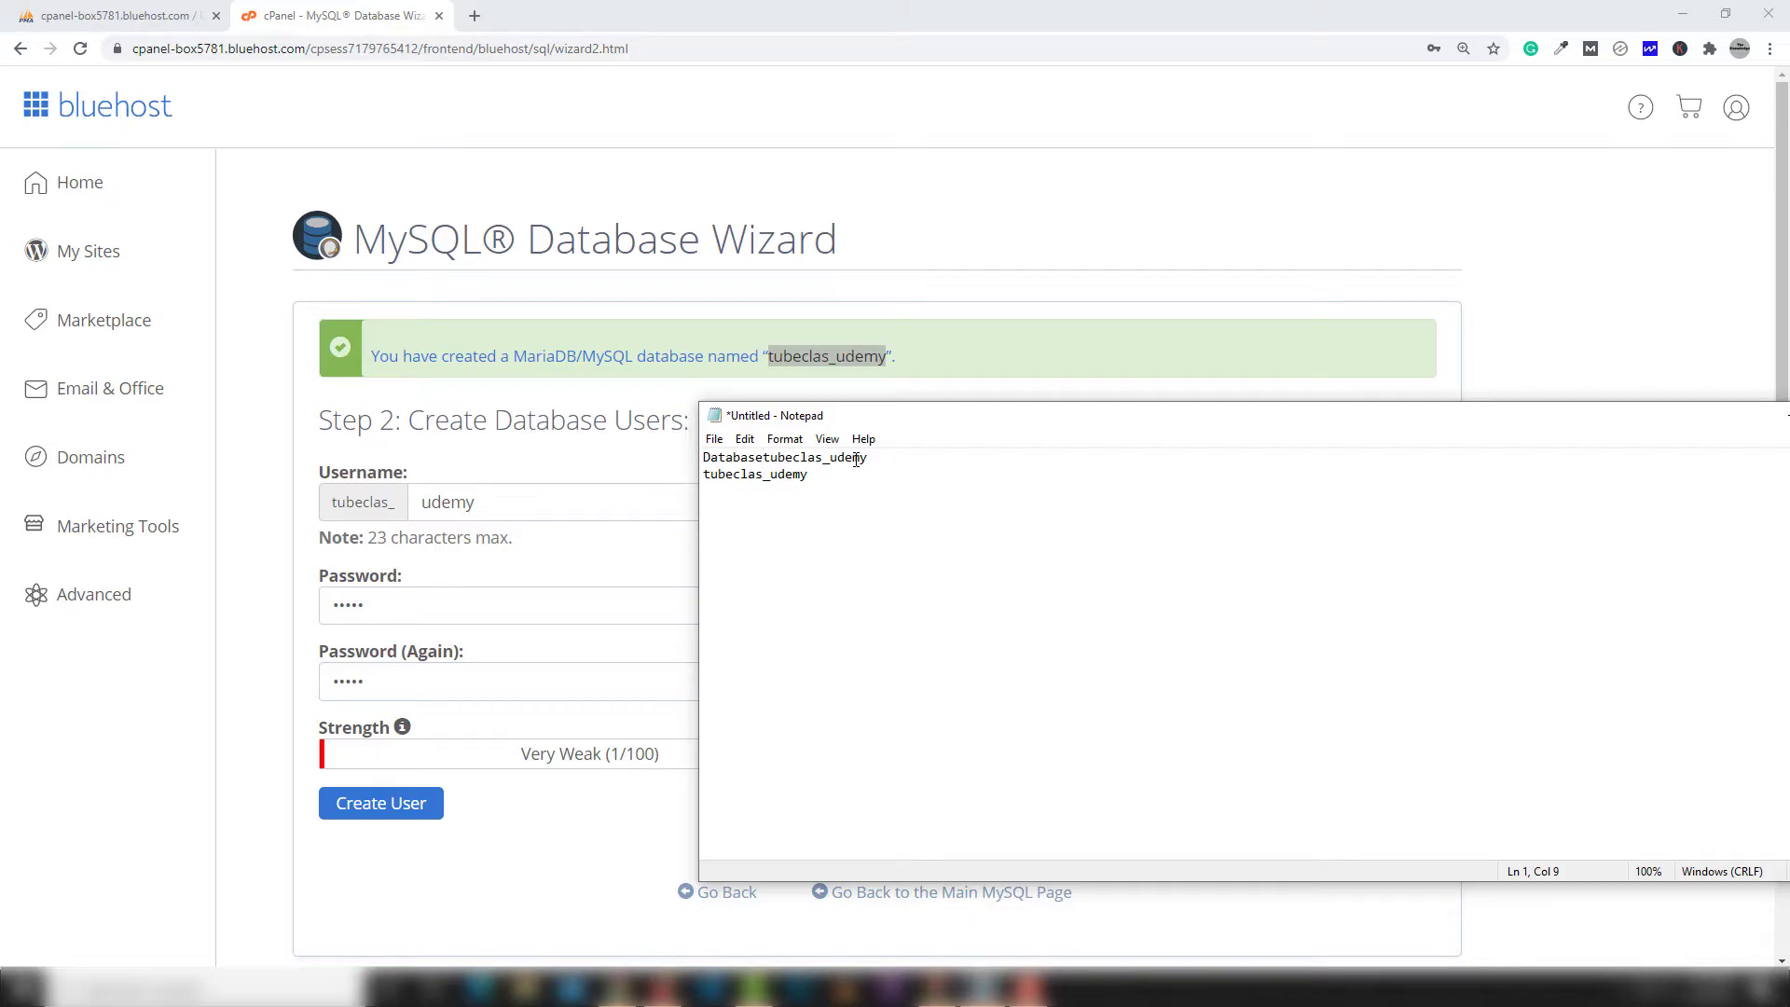
pyautogui.write(' Name: tubeclas_udemy UserName:')
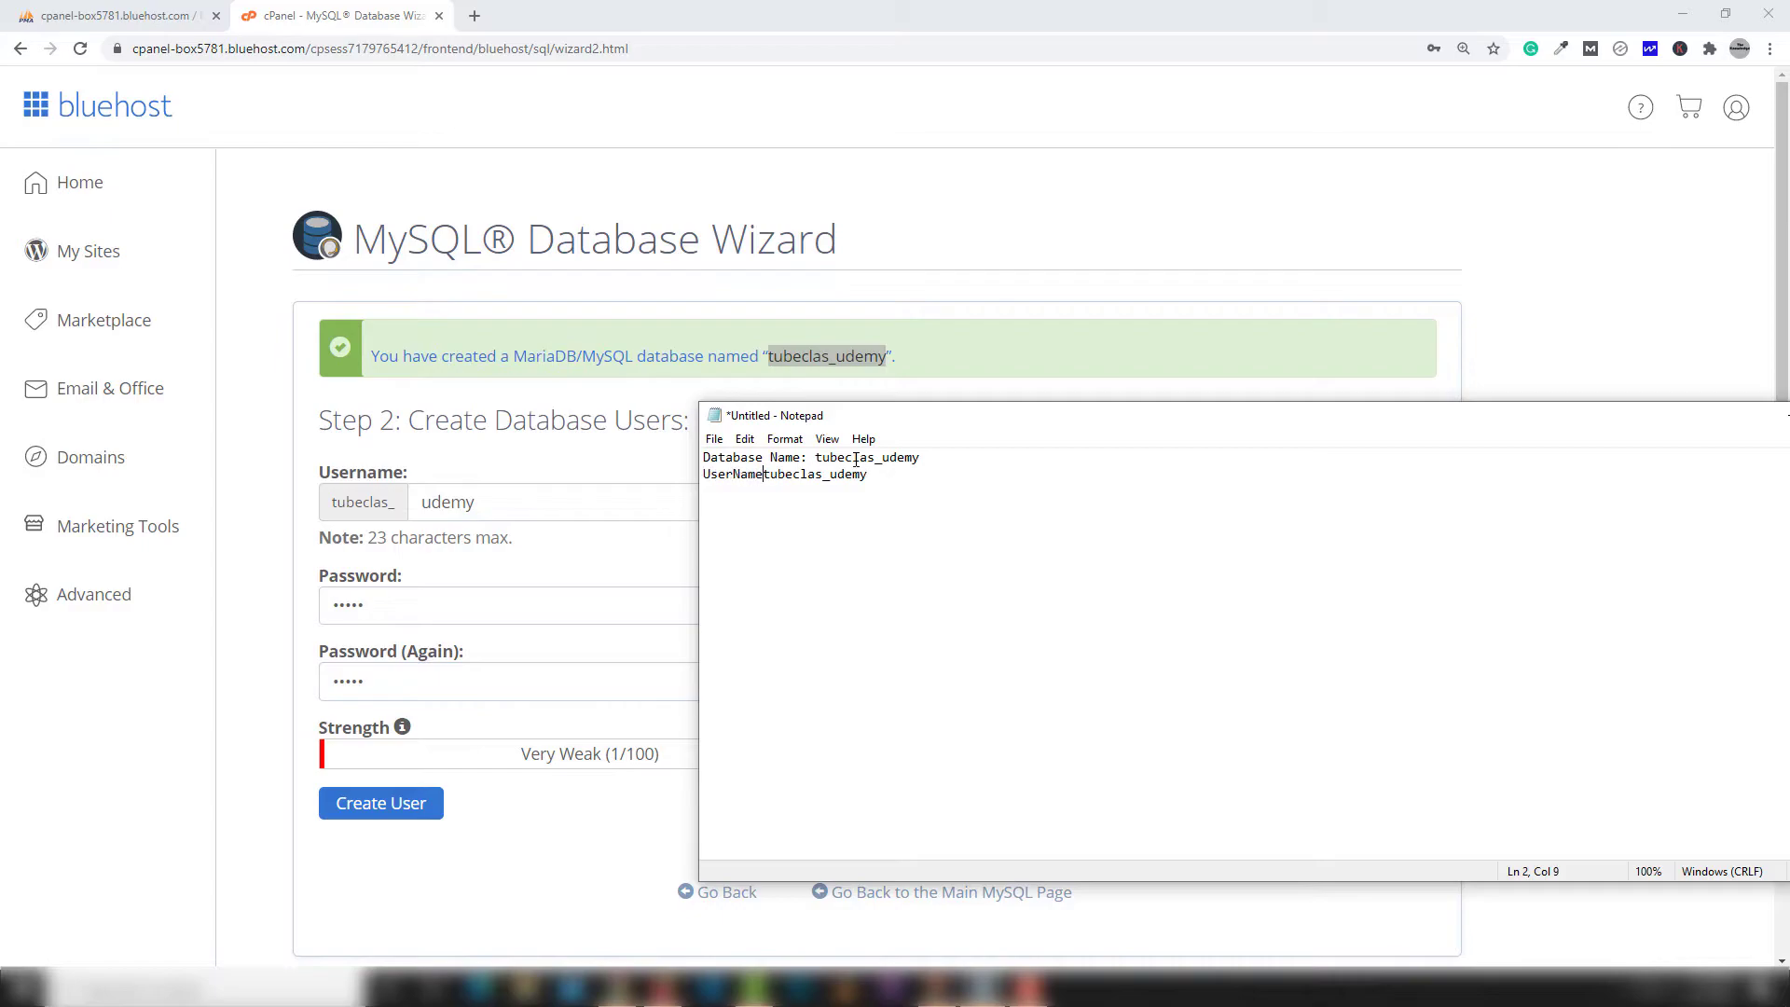
# Create user tubeclas_udemy and tick ALL PRIVILEGES on tubeclas_udemy, scrolling to Make Changes
pyautogui.click(462, 885)
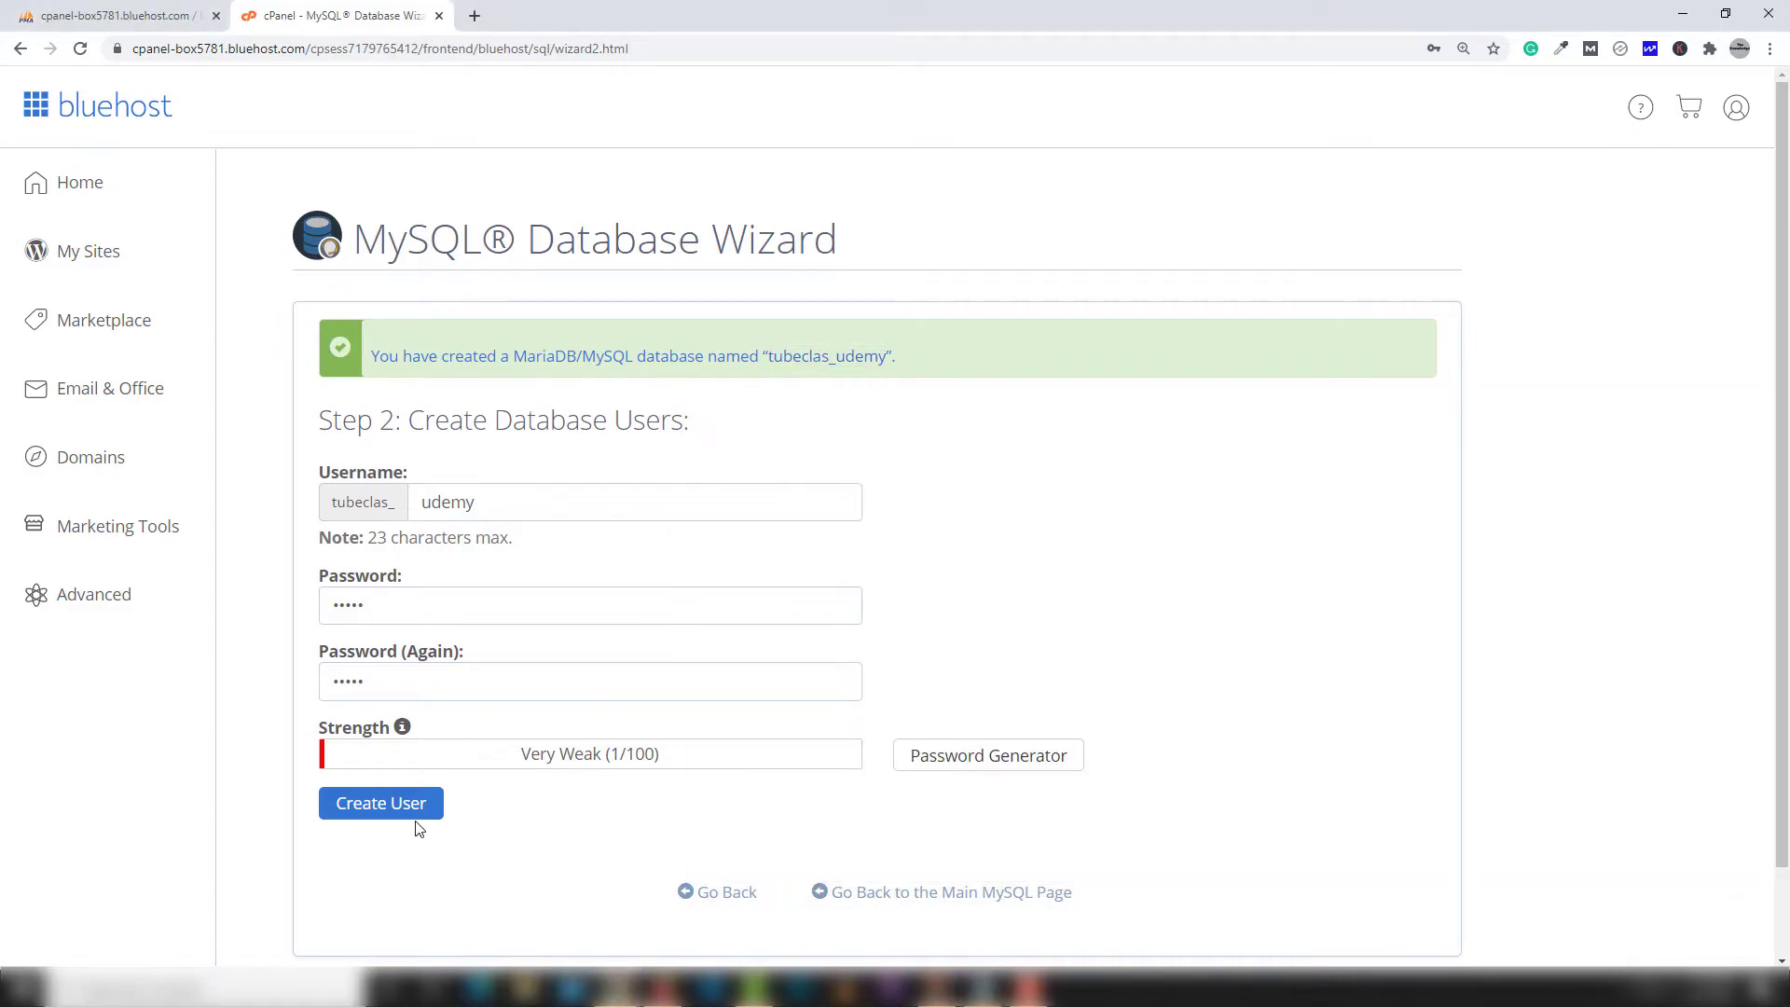
pyautogui.click(415, 816)
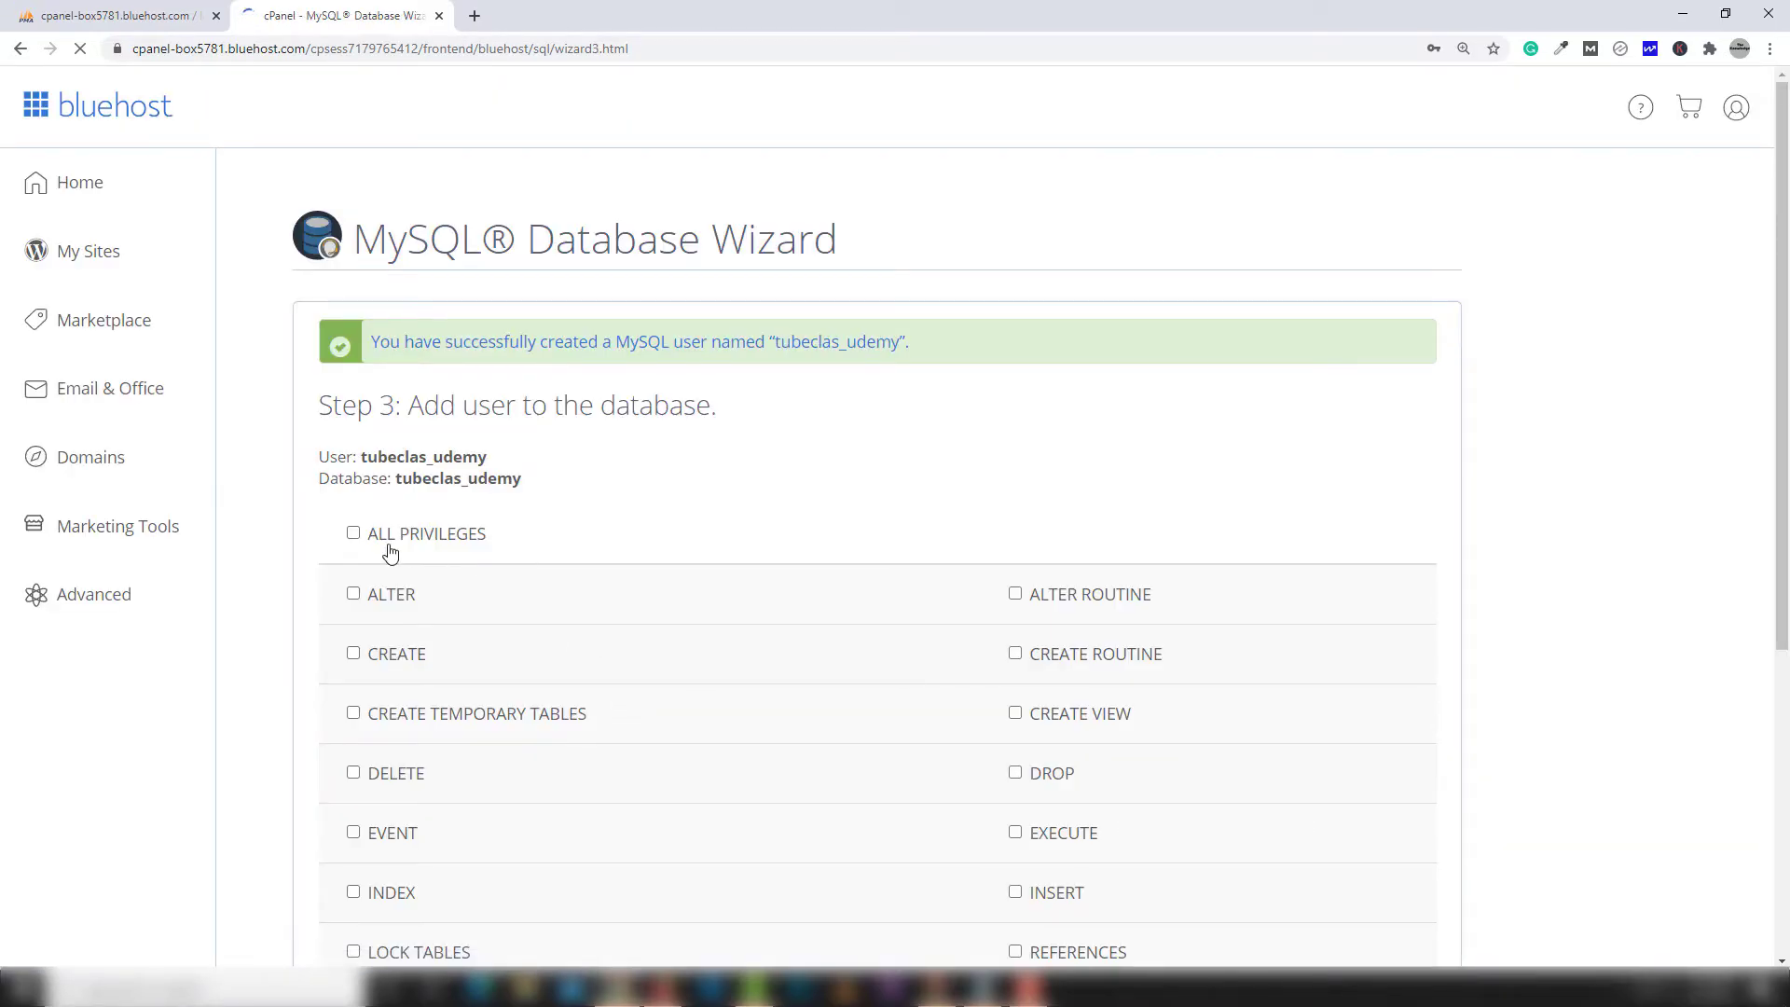
pyautogui.click(353, 532)
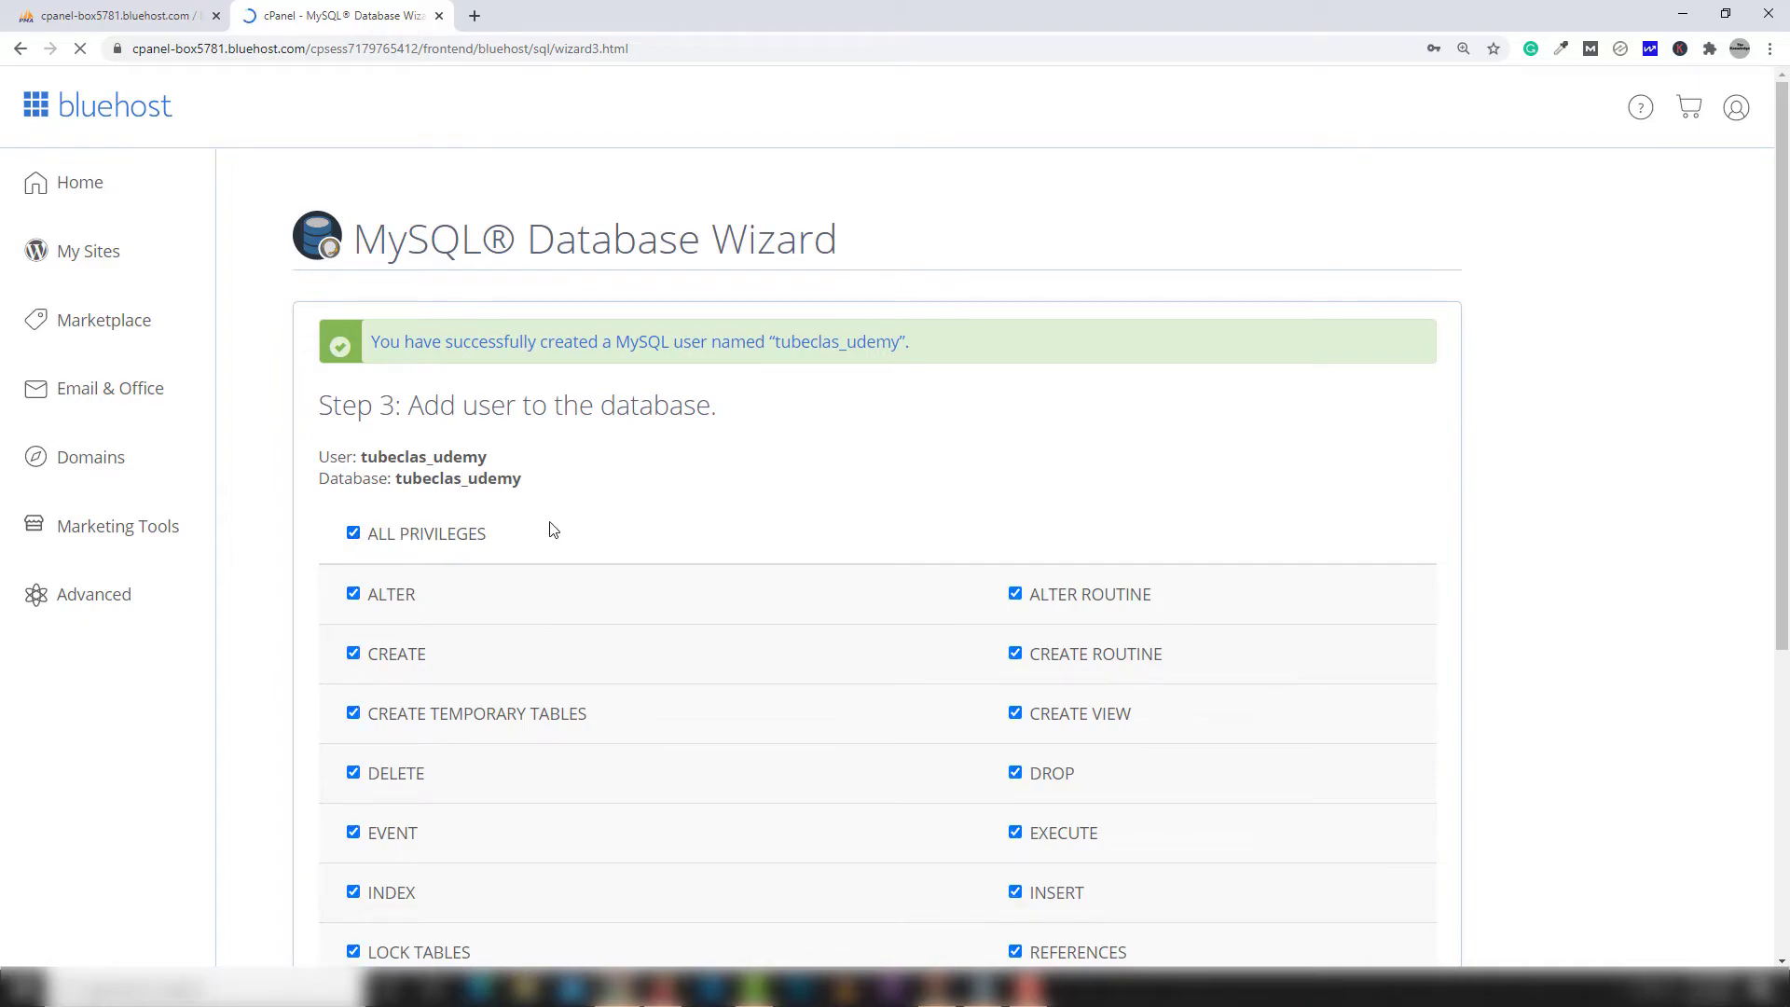
pyautogui.moveTo(362, 457); pyautogui.dragTo(500, 463)
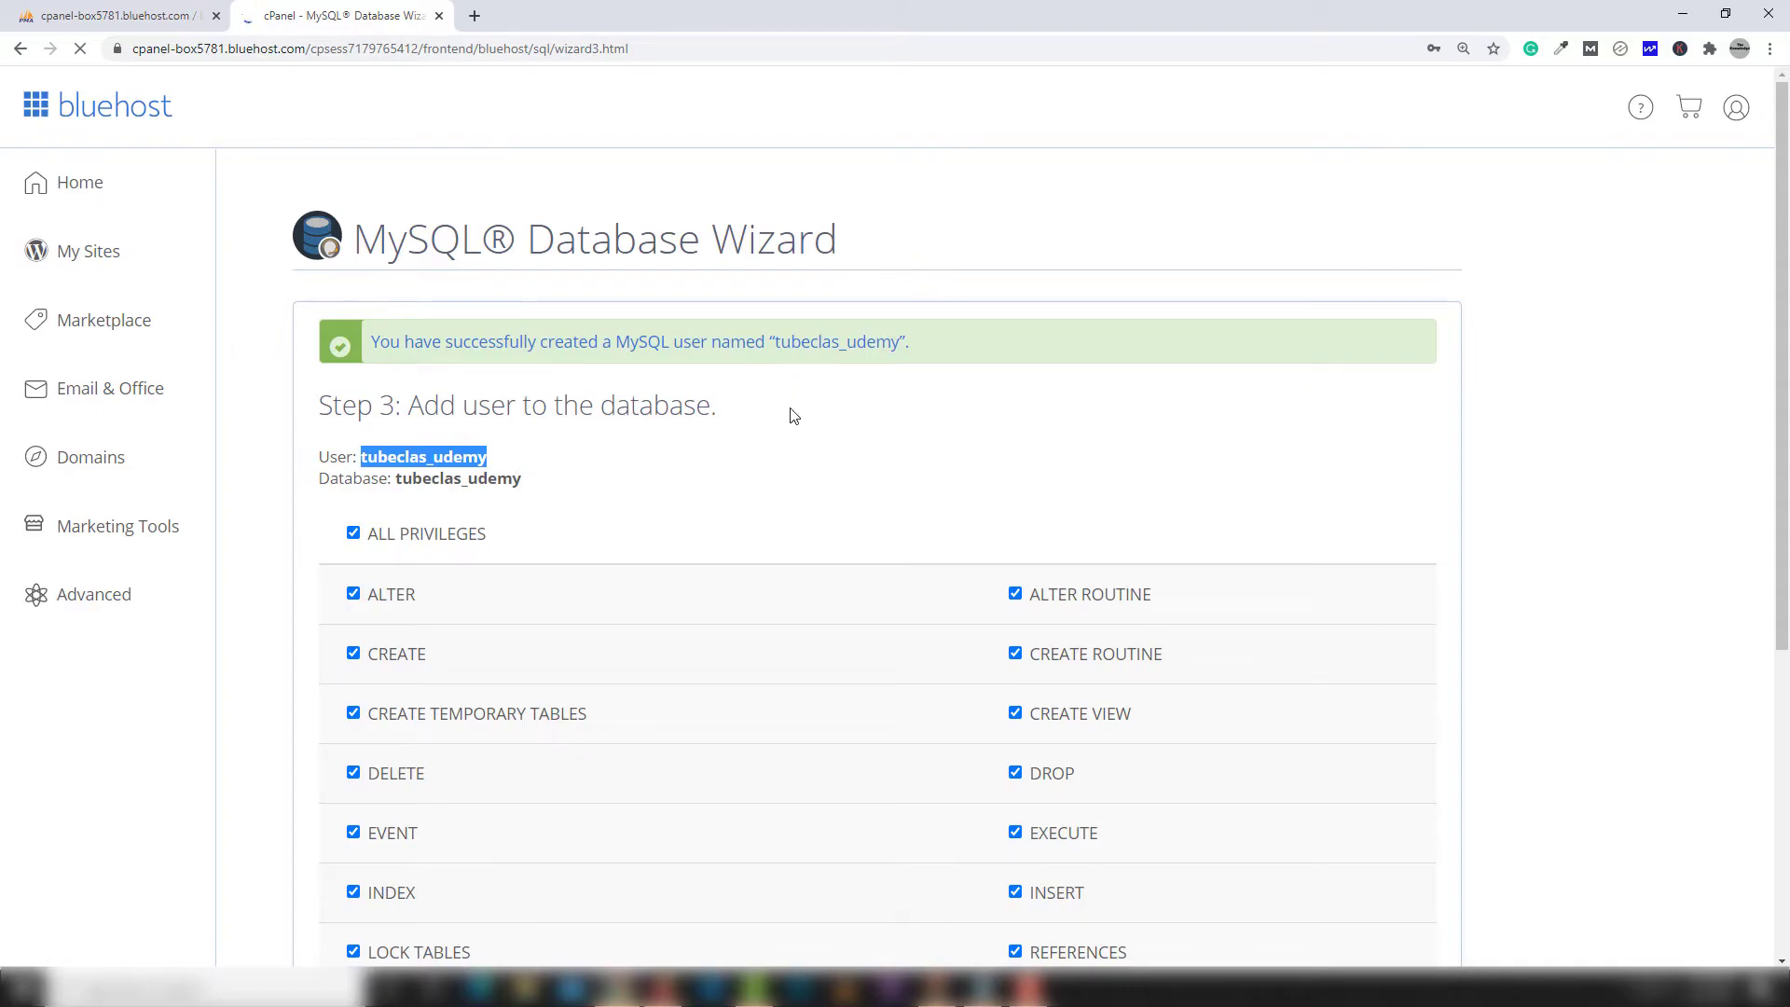
pyautogui.moveTo(776, 342); pyautogui.dragTo(900, 345)
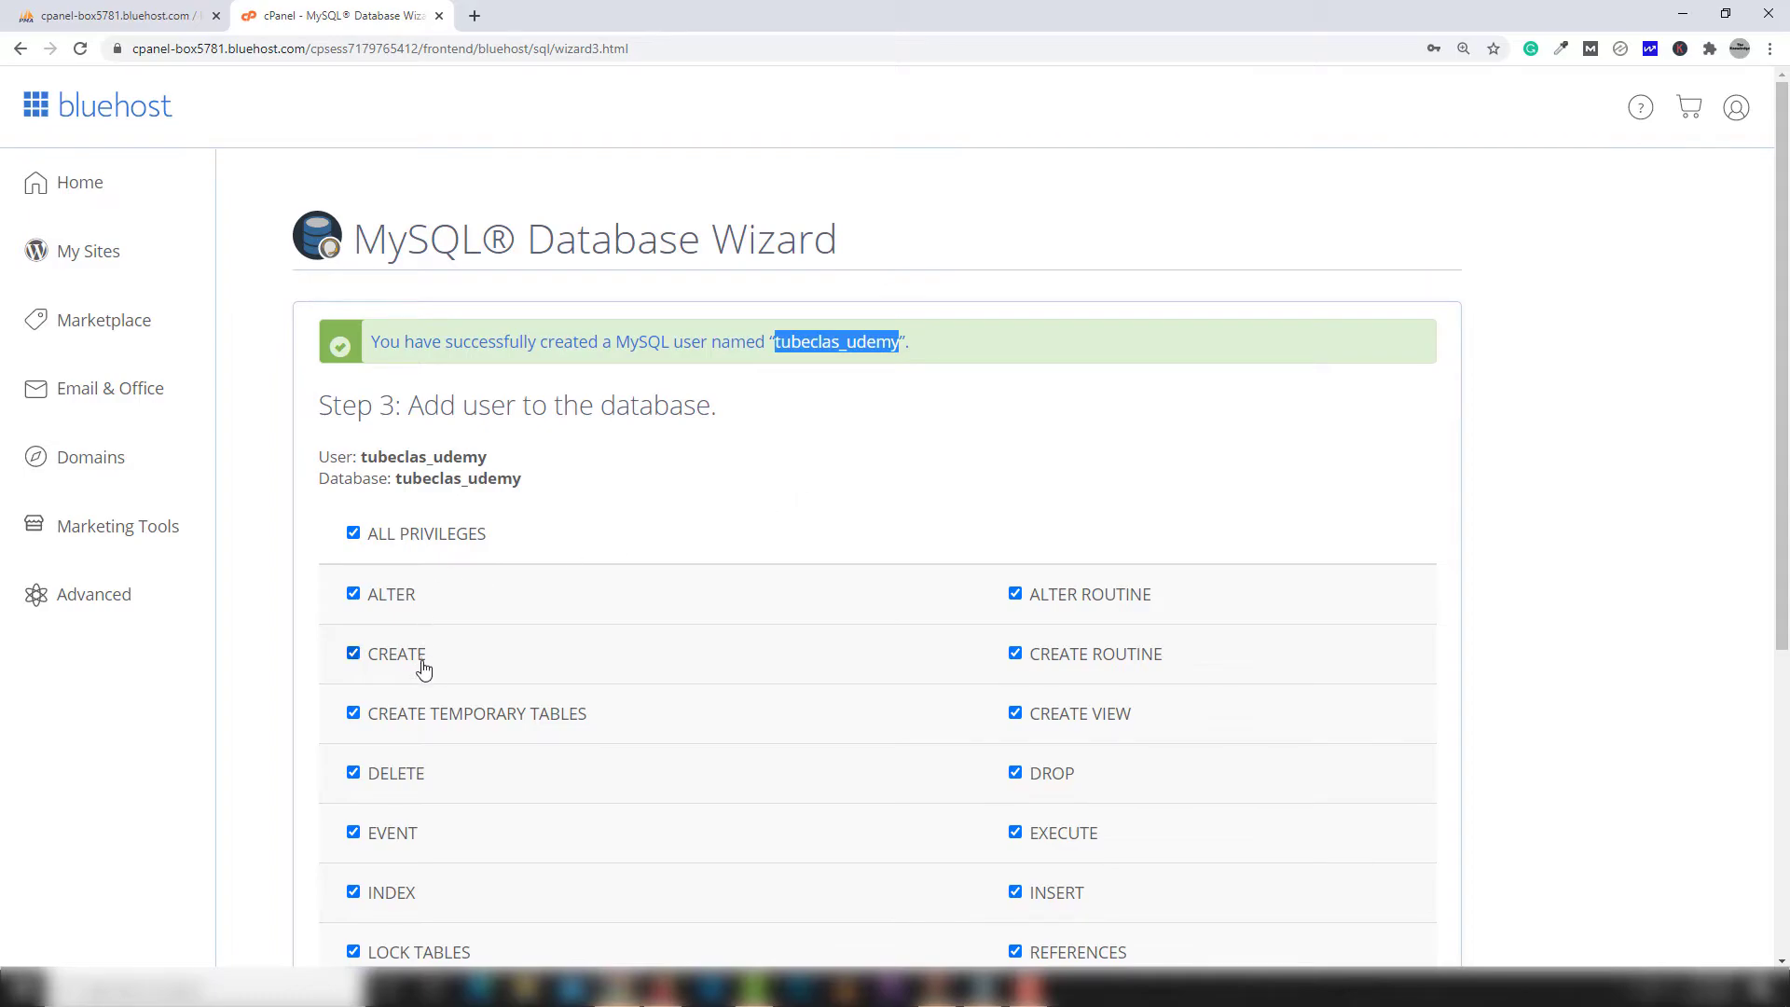
pyautogui.scroll(-1, 521, 730)
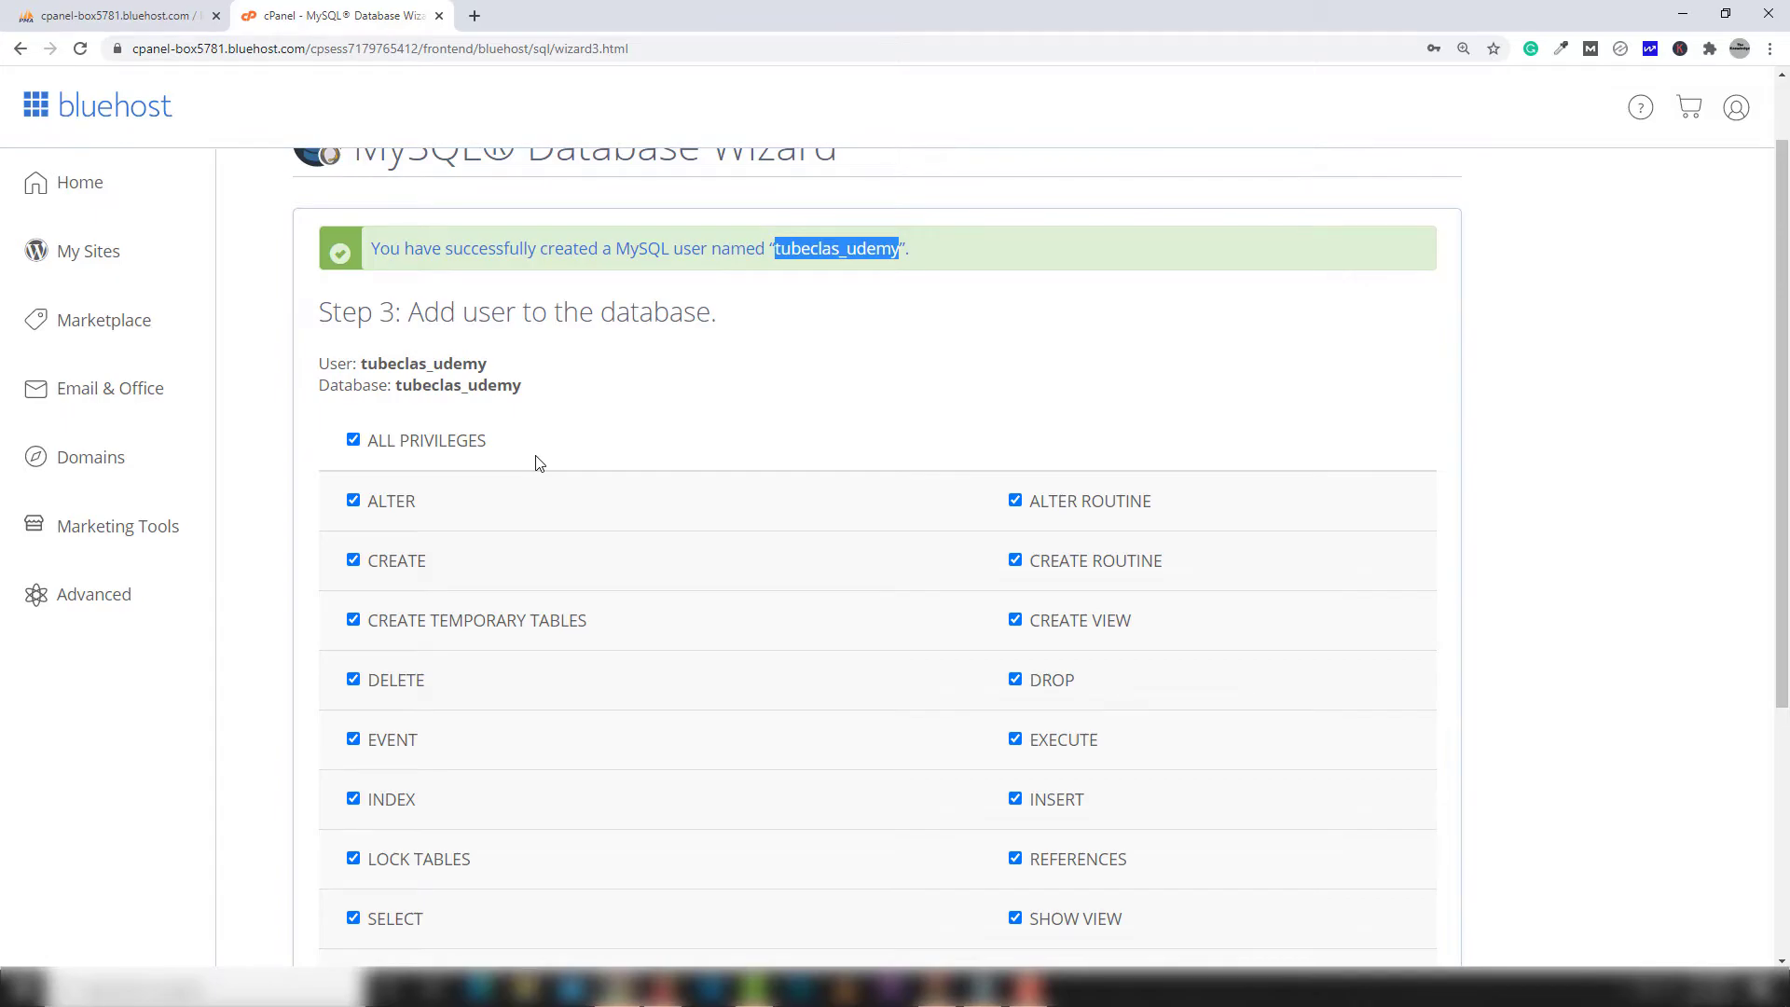
pyautogui.scroll(-4, 536, 463)
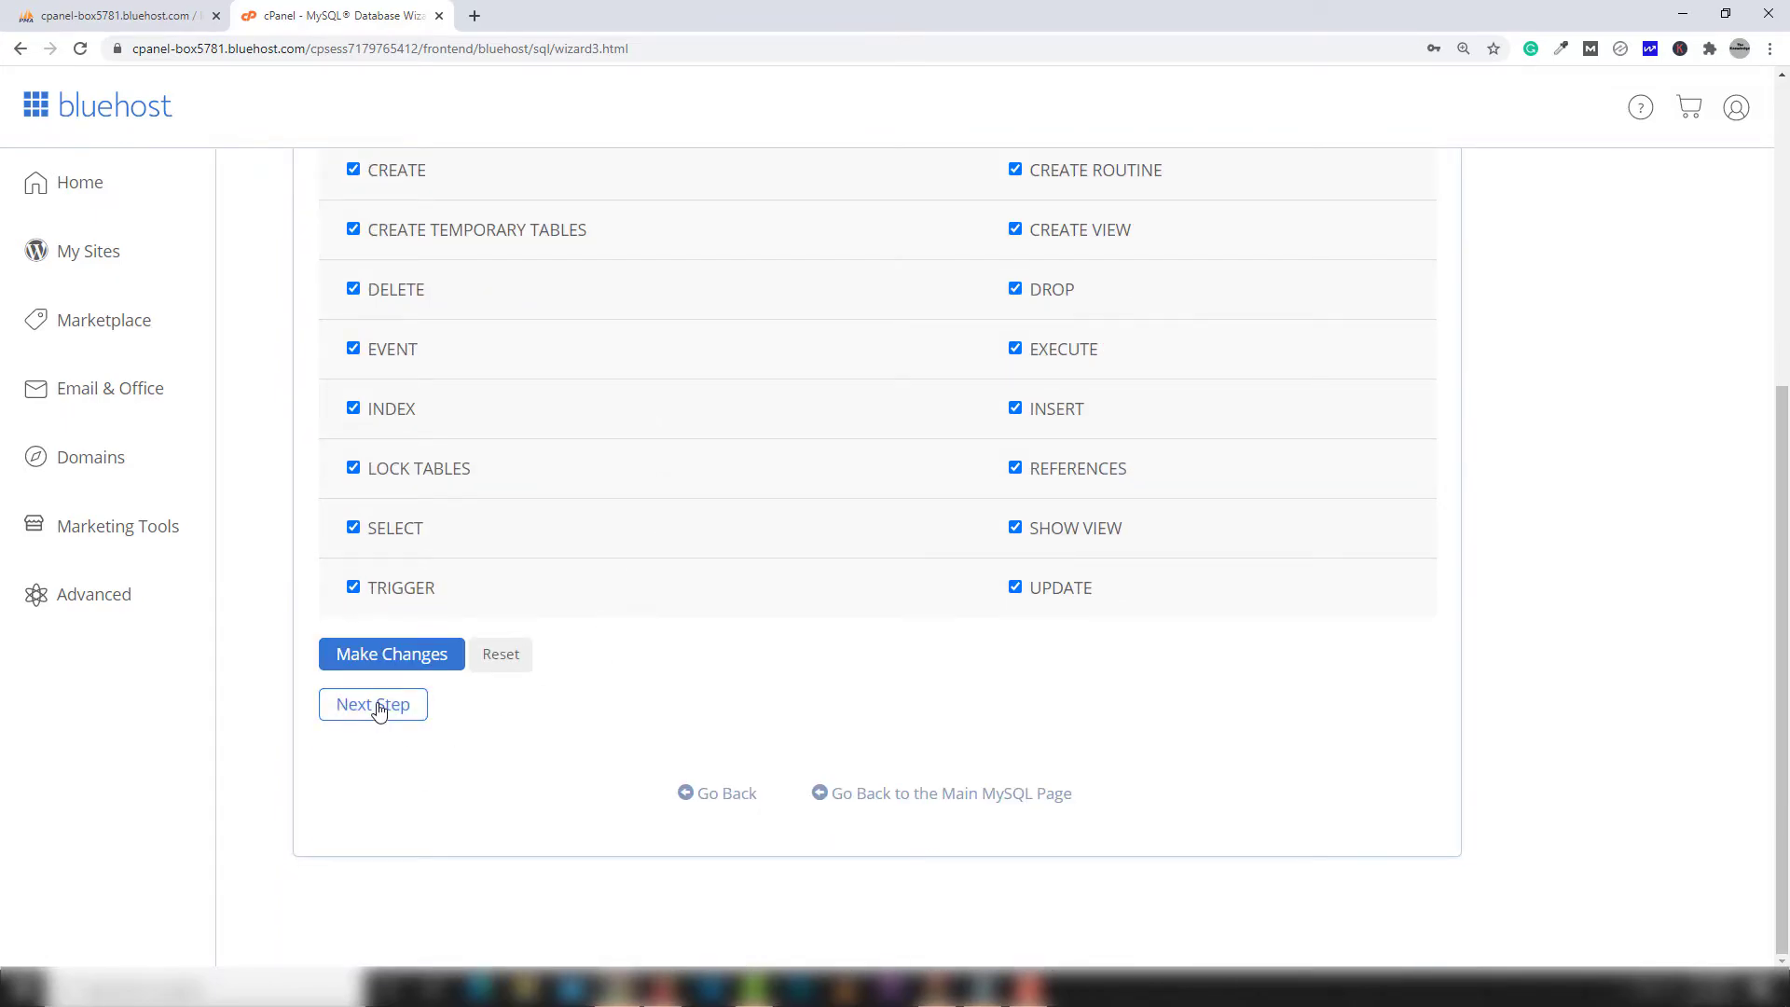
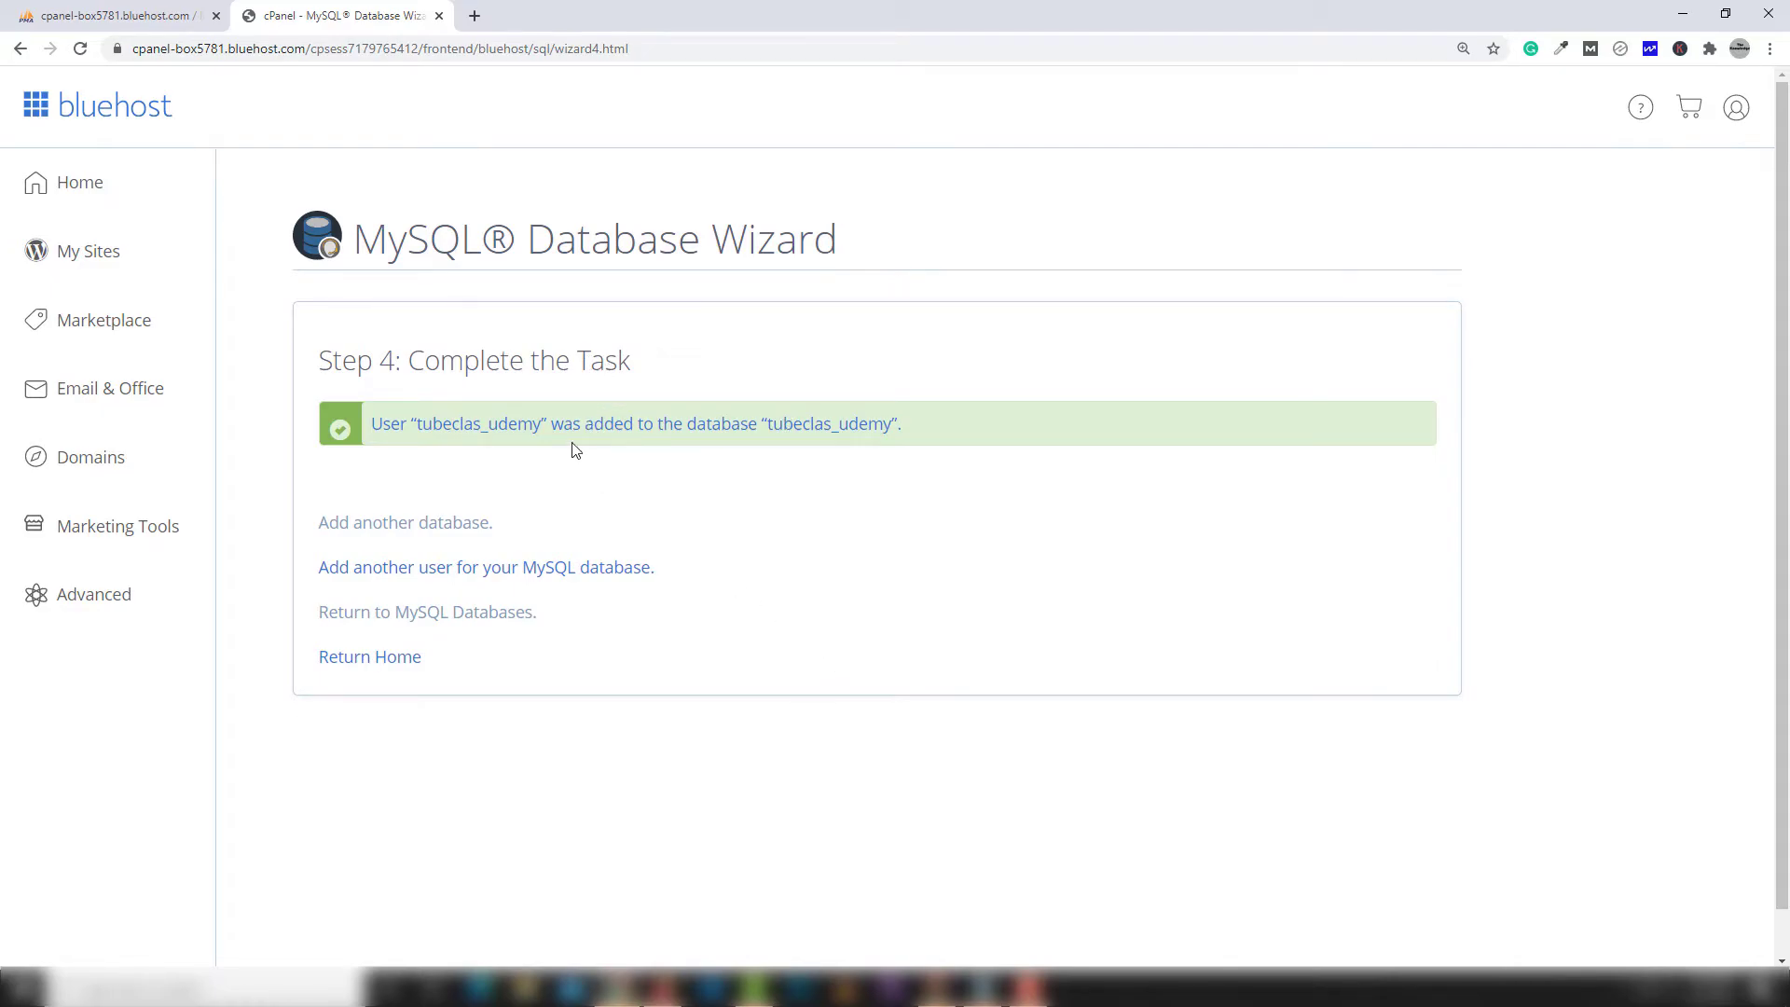
# Copy the tubeclas_udemy user and database names, then reload the phpMyAdmin page
pyautogui.doubleClick(508, 424)
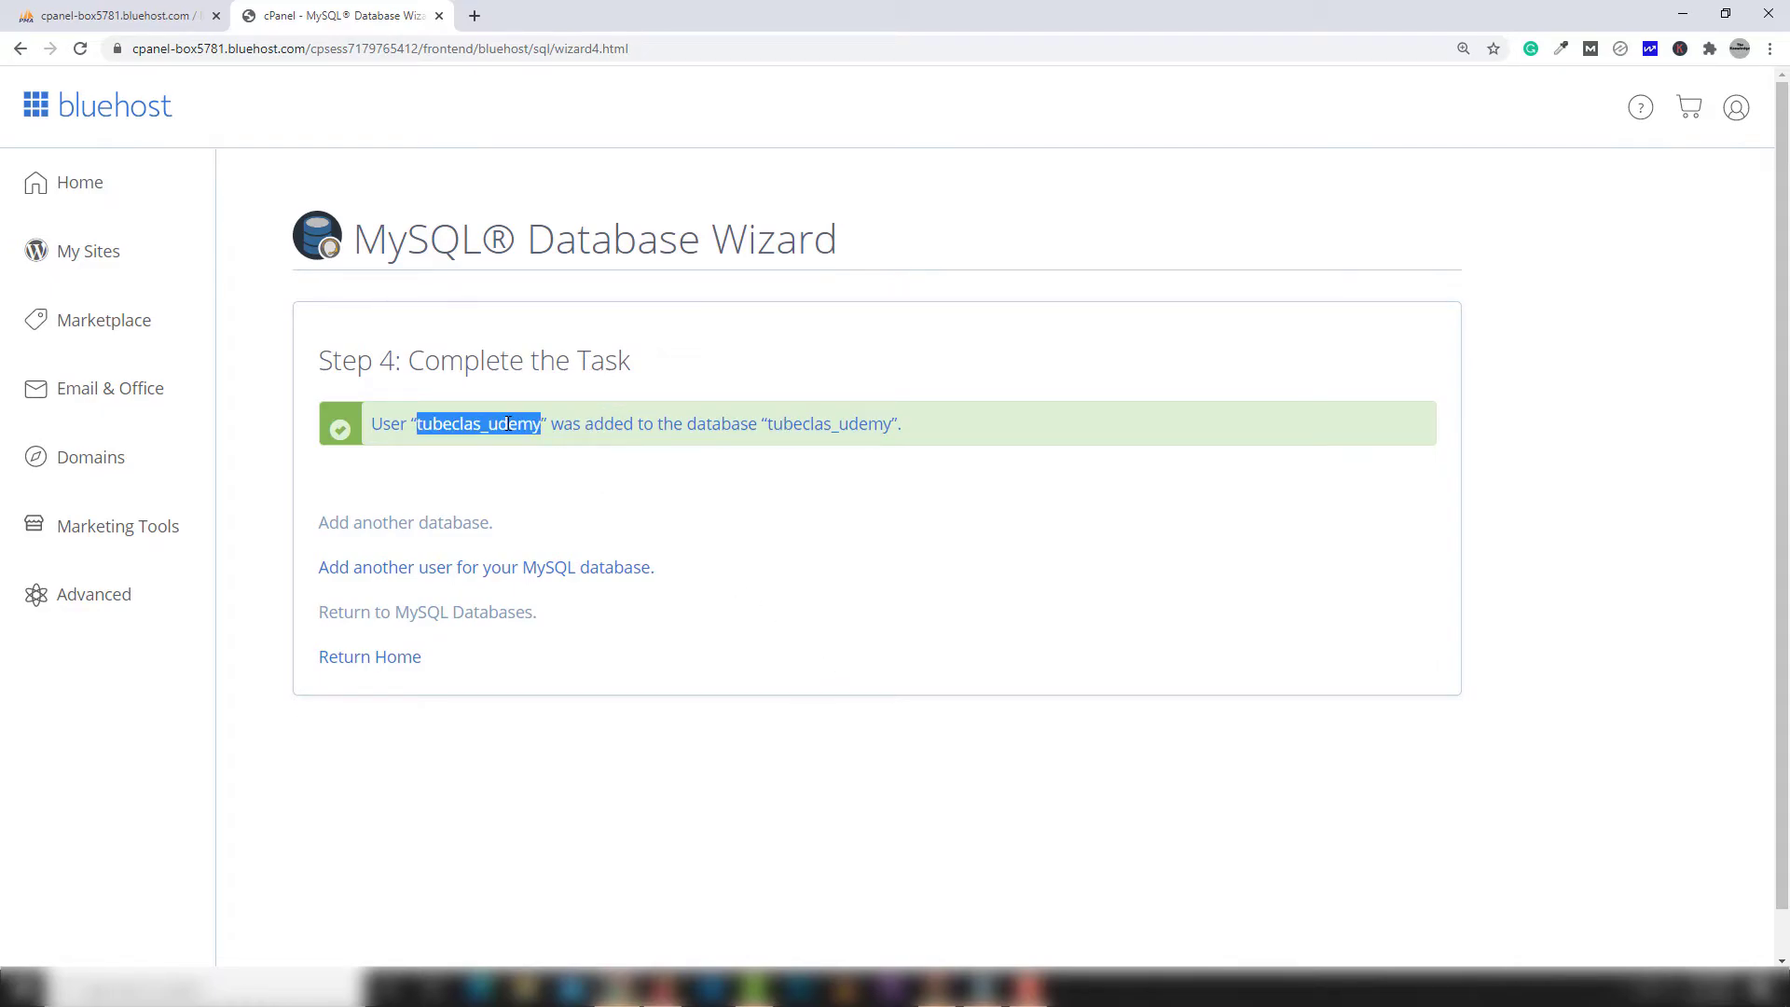
pyautogui.doubleClick(809, 424)
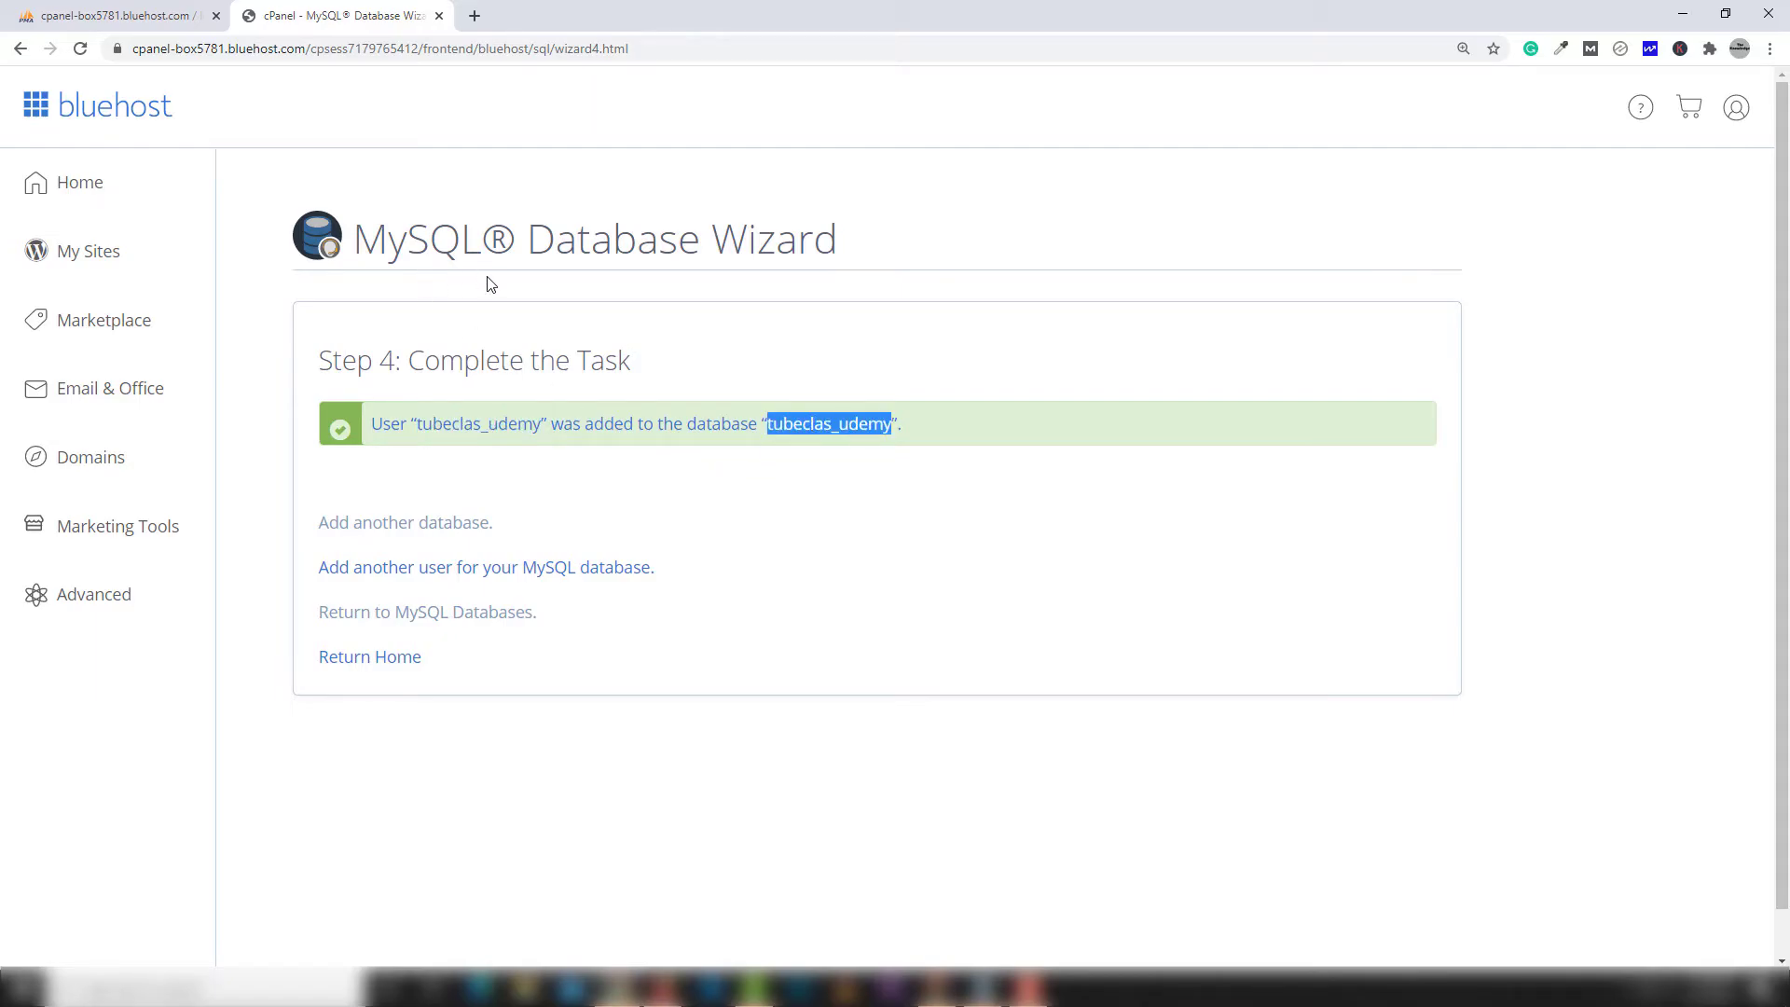
pyautogui.click(158, 15)
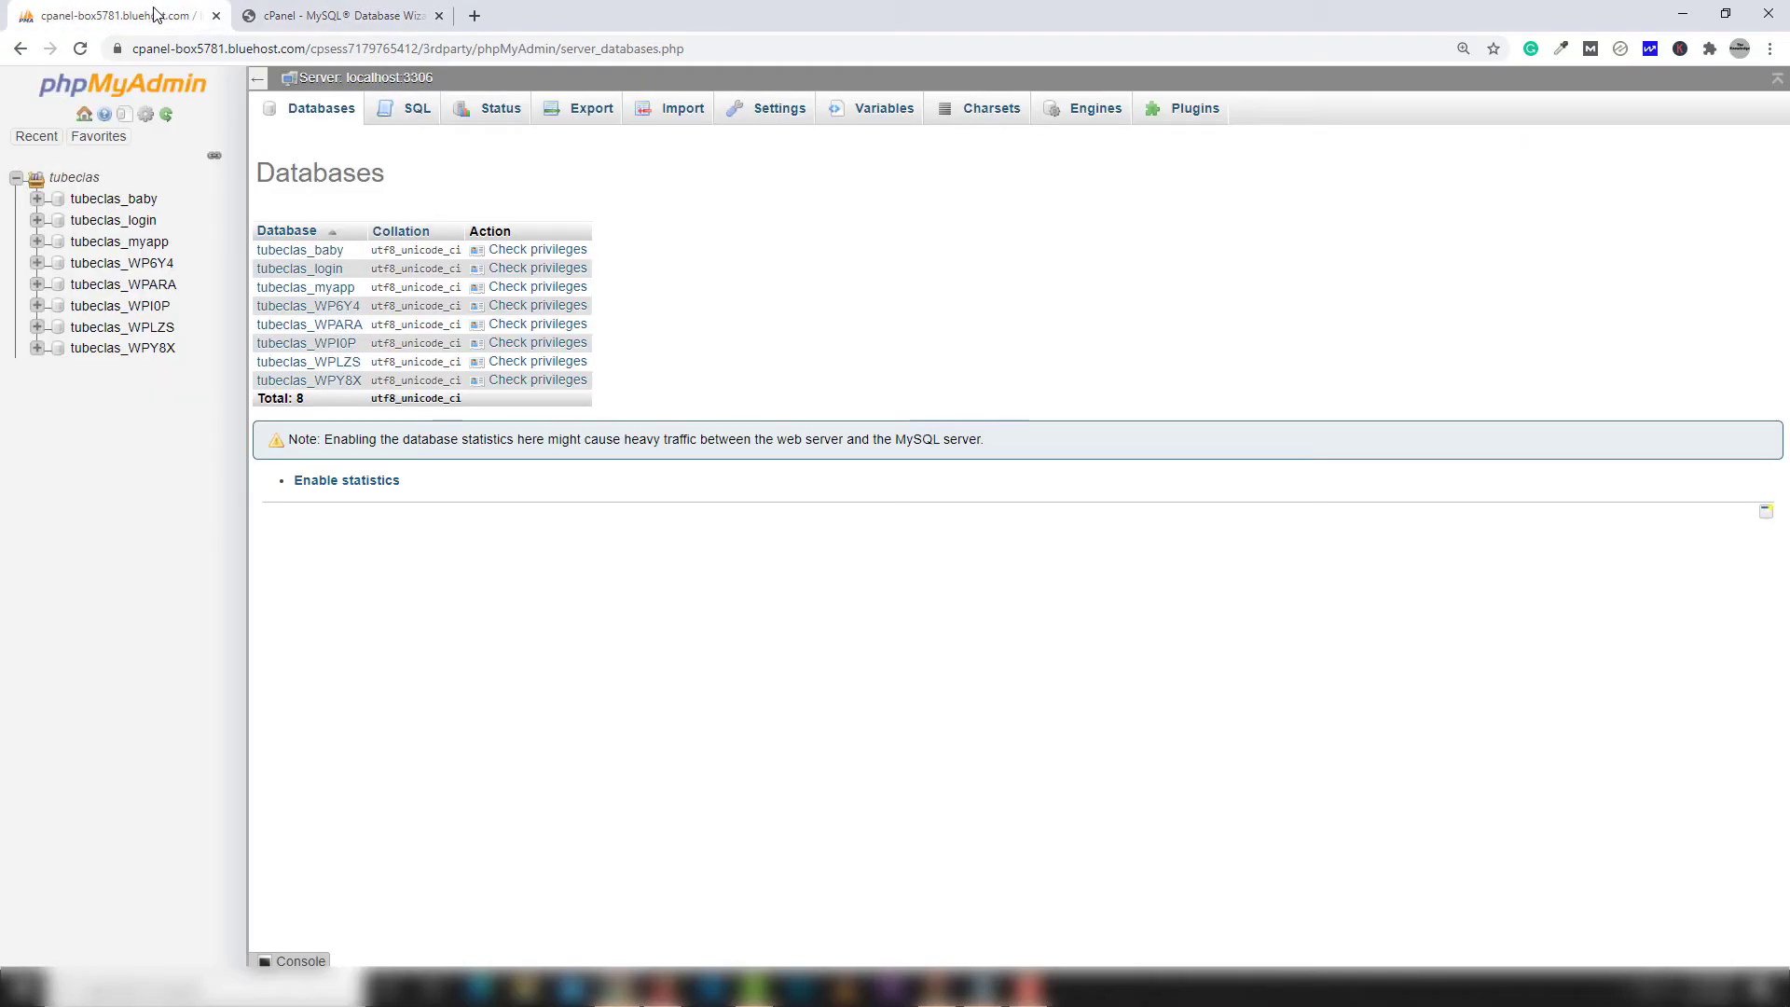
pyautogui.click(205, 48)
pyautogui.press('Return')
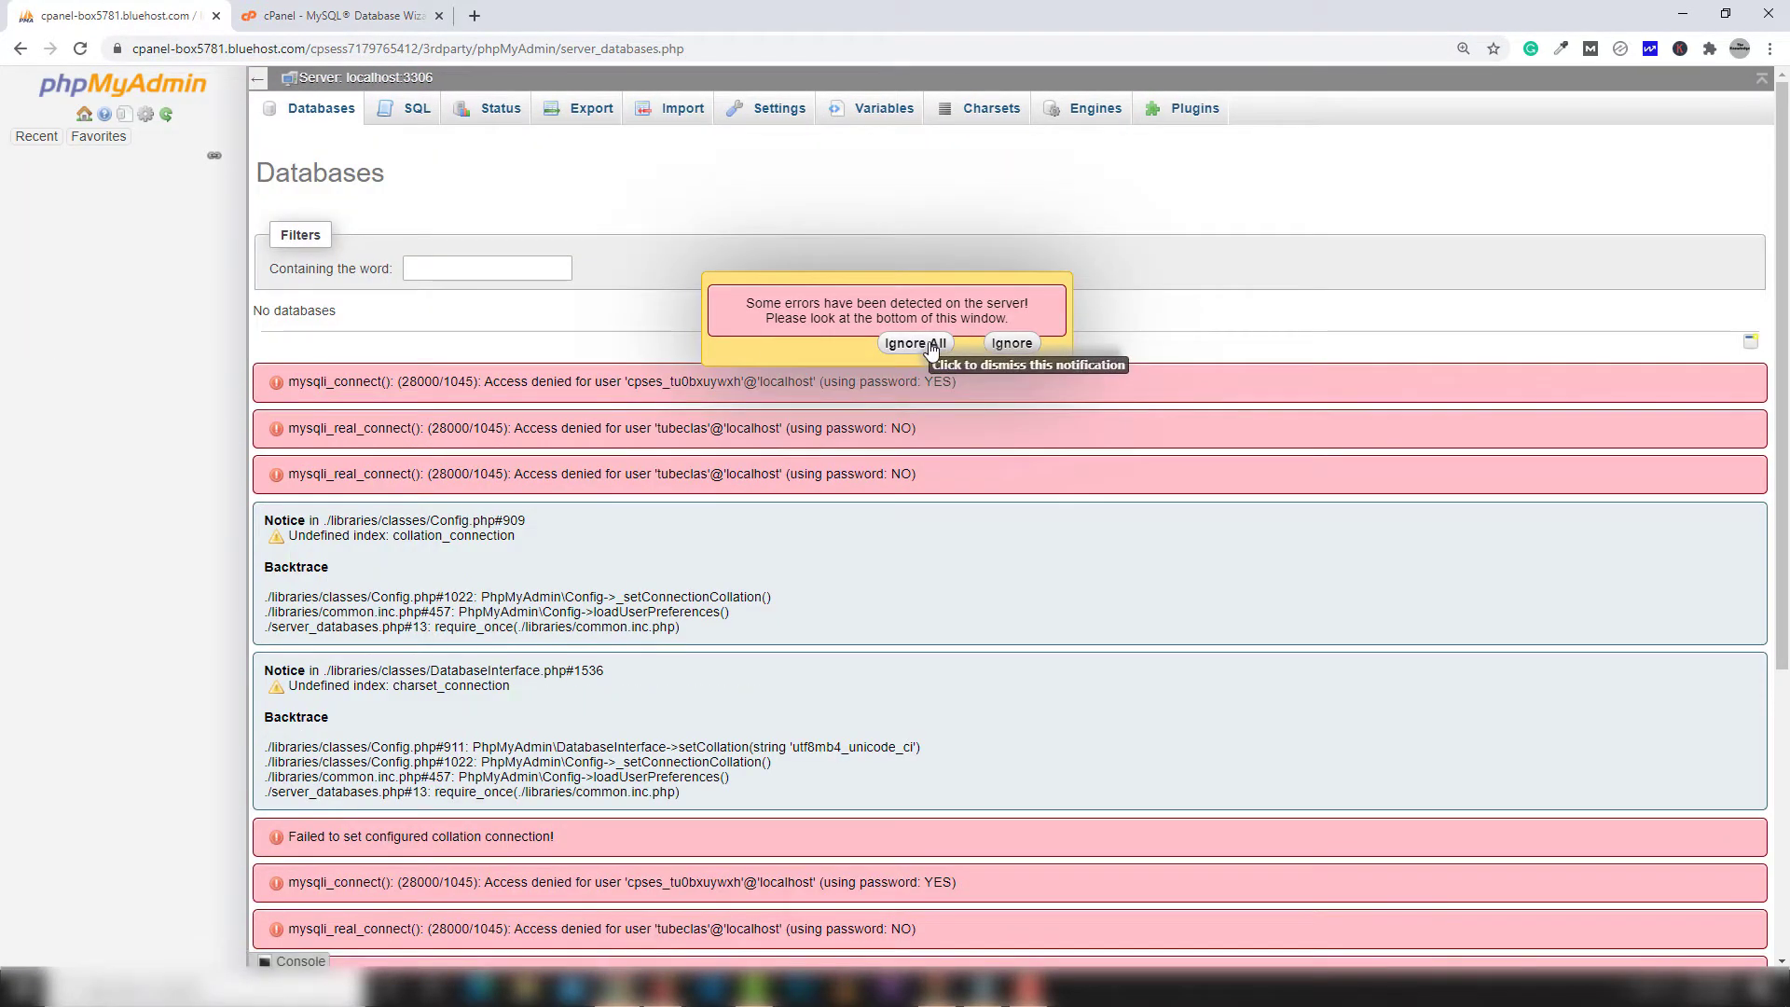
# Ignore all phpMyAdmin server errors, reload once more, and close the broken session
pyautogui.click(921, 343)
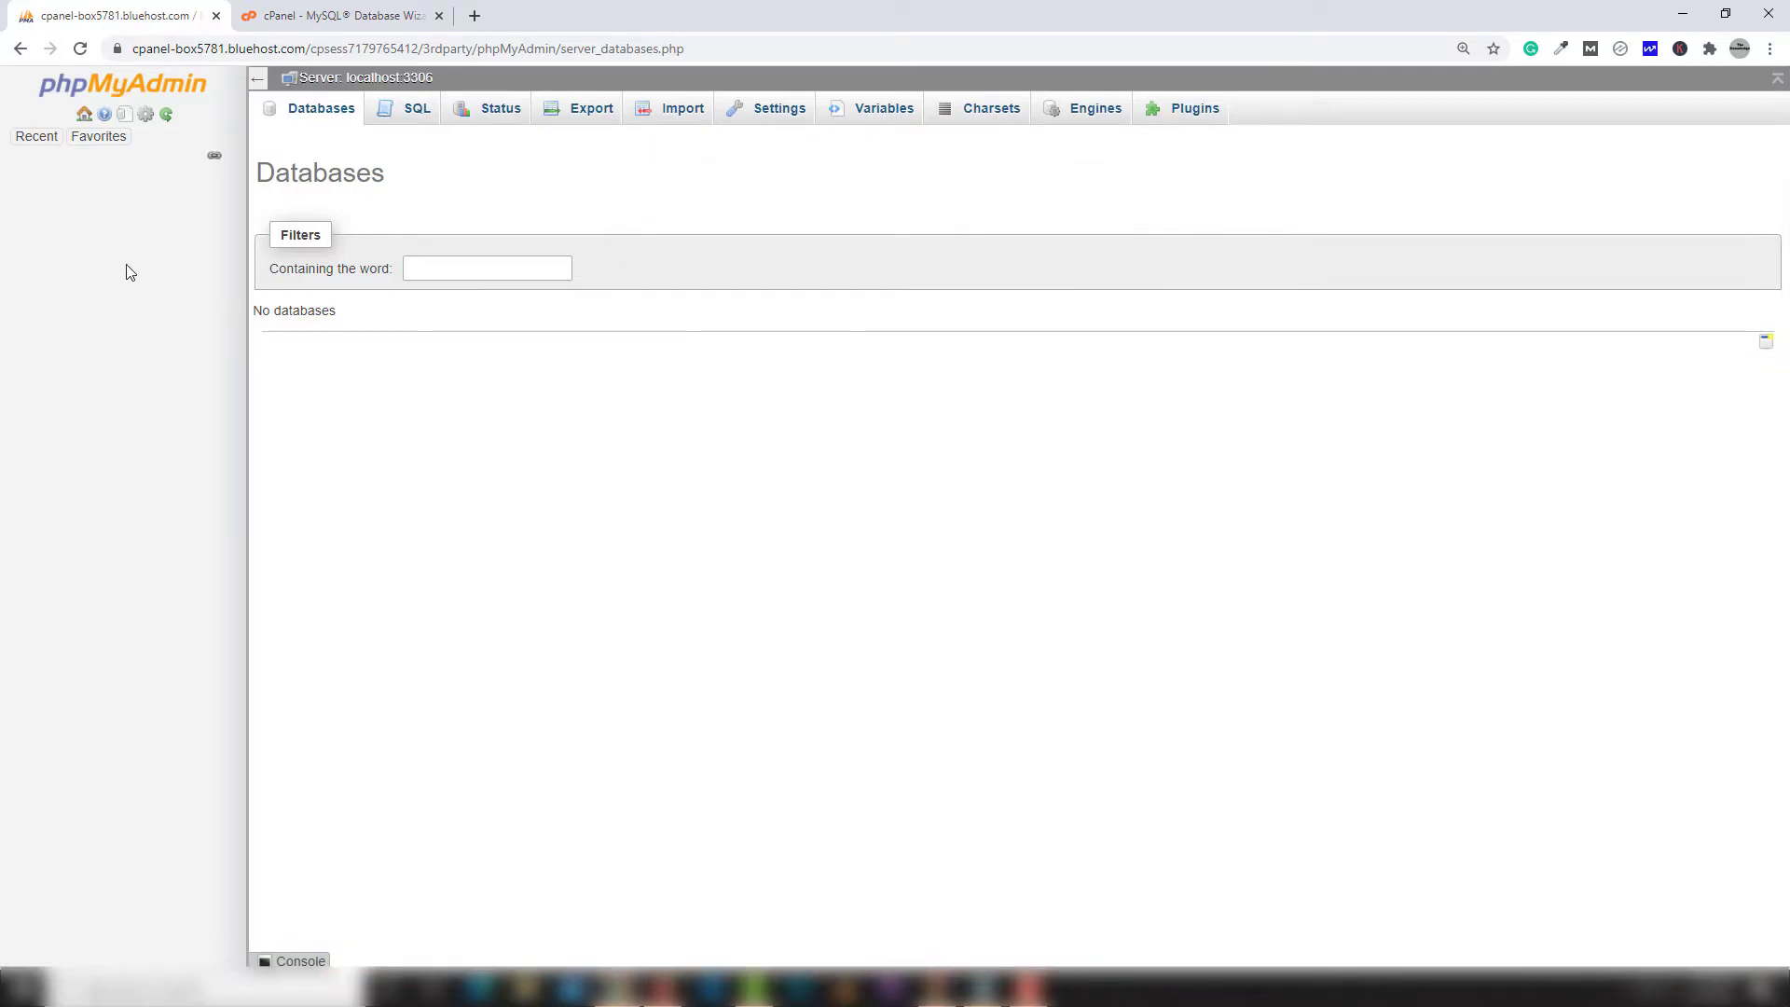
pyautogui.click(193, 48)
pyautogui.press('Return')
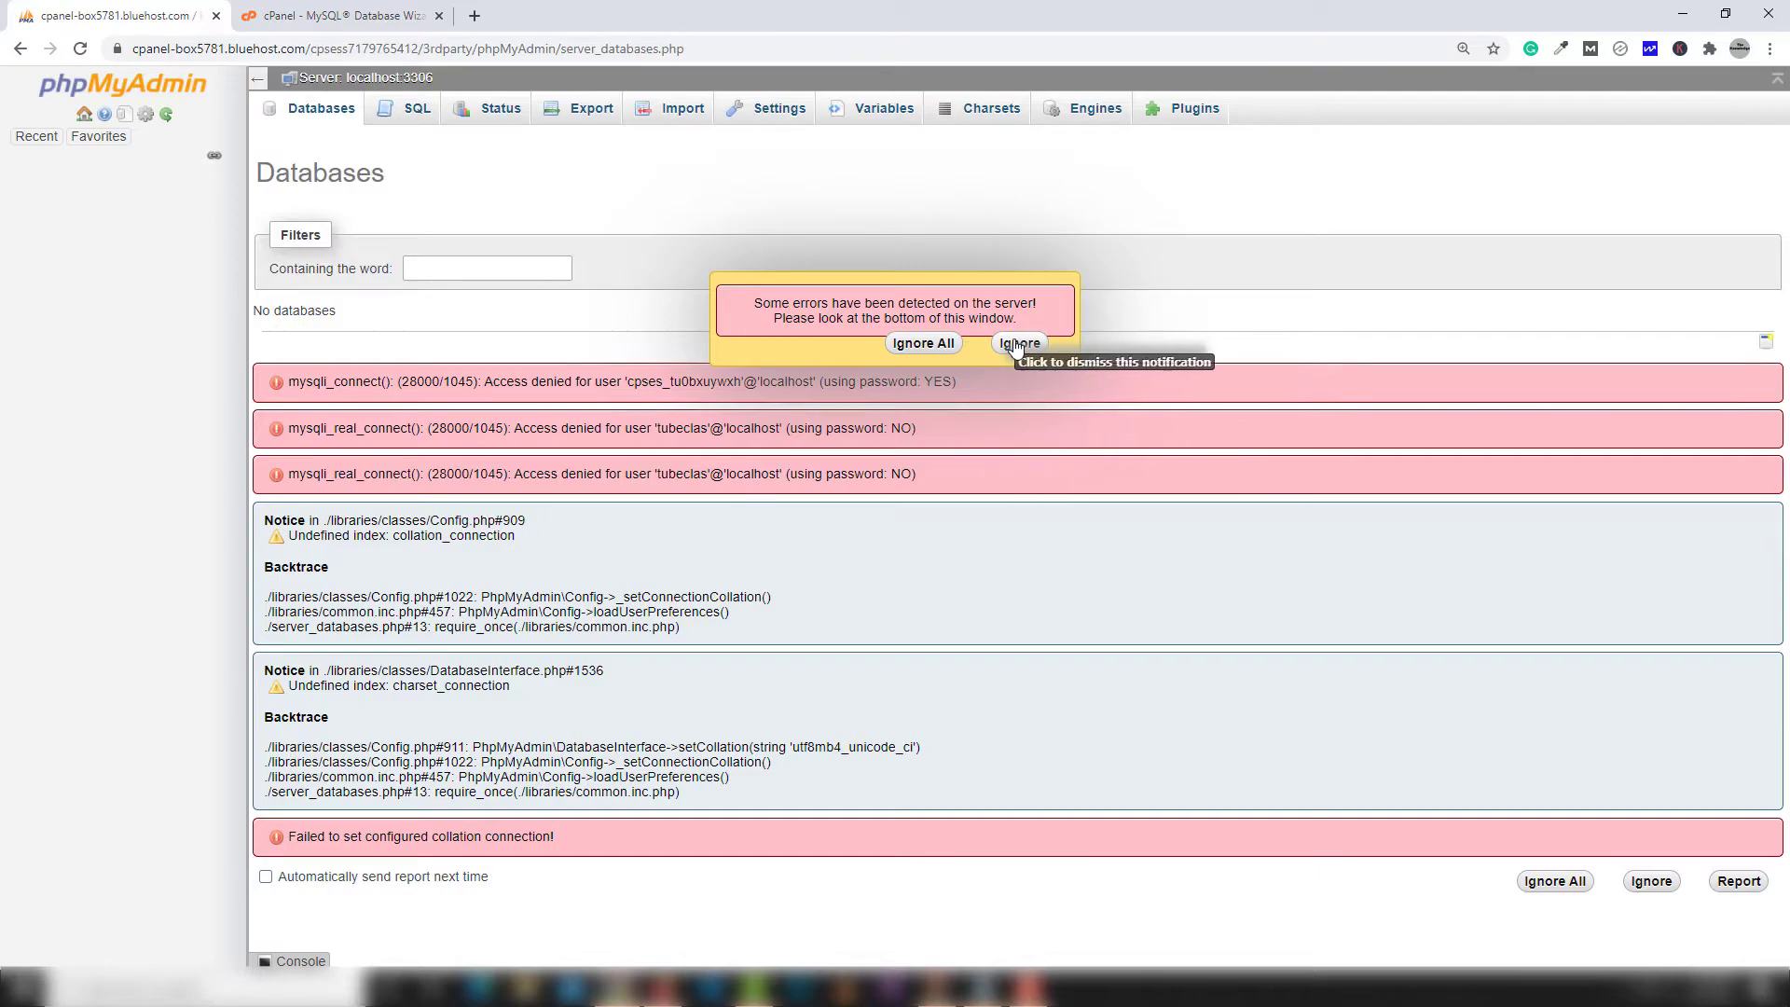
pyautogui.click(216, 16)
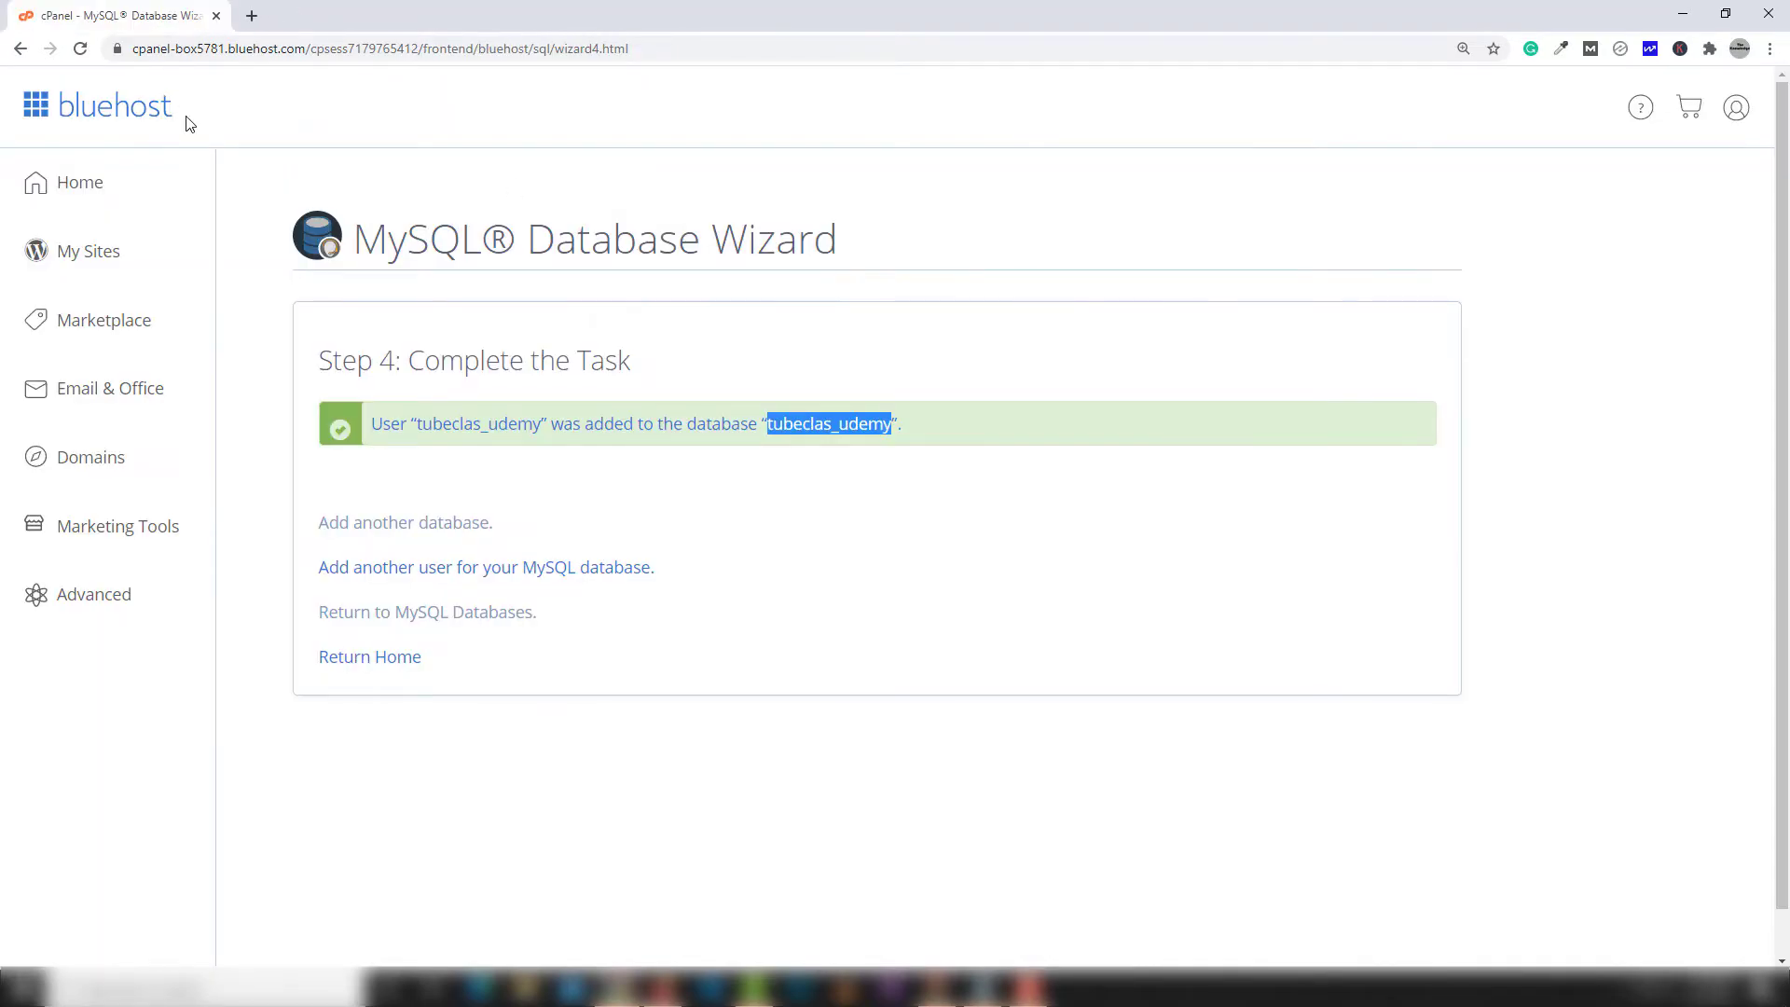
# Start a fresh phpMyAdmin session and expand tubeclas and tubeclas_udemy in the database tree
pyautogui.click(126, 601)
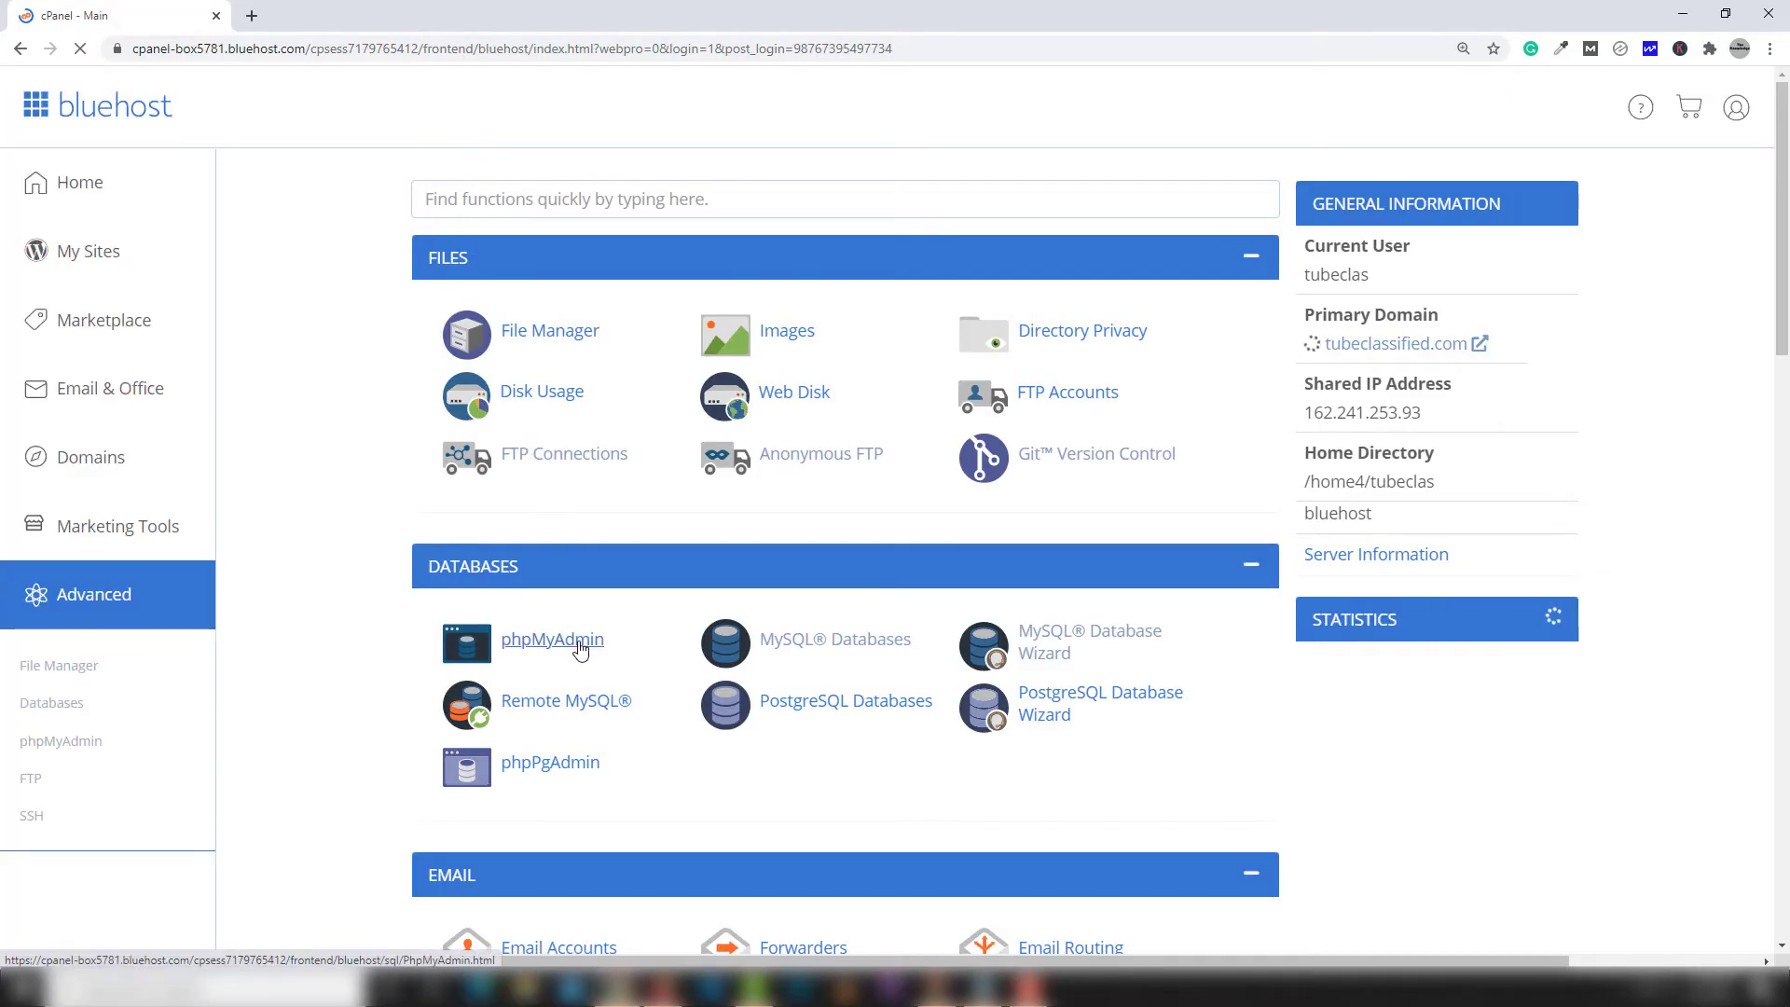
pyautogui.click(578, 643)
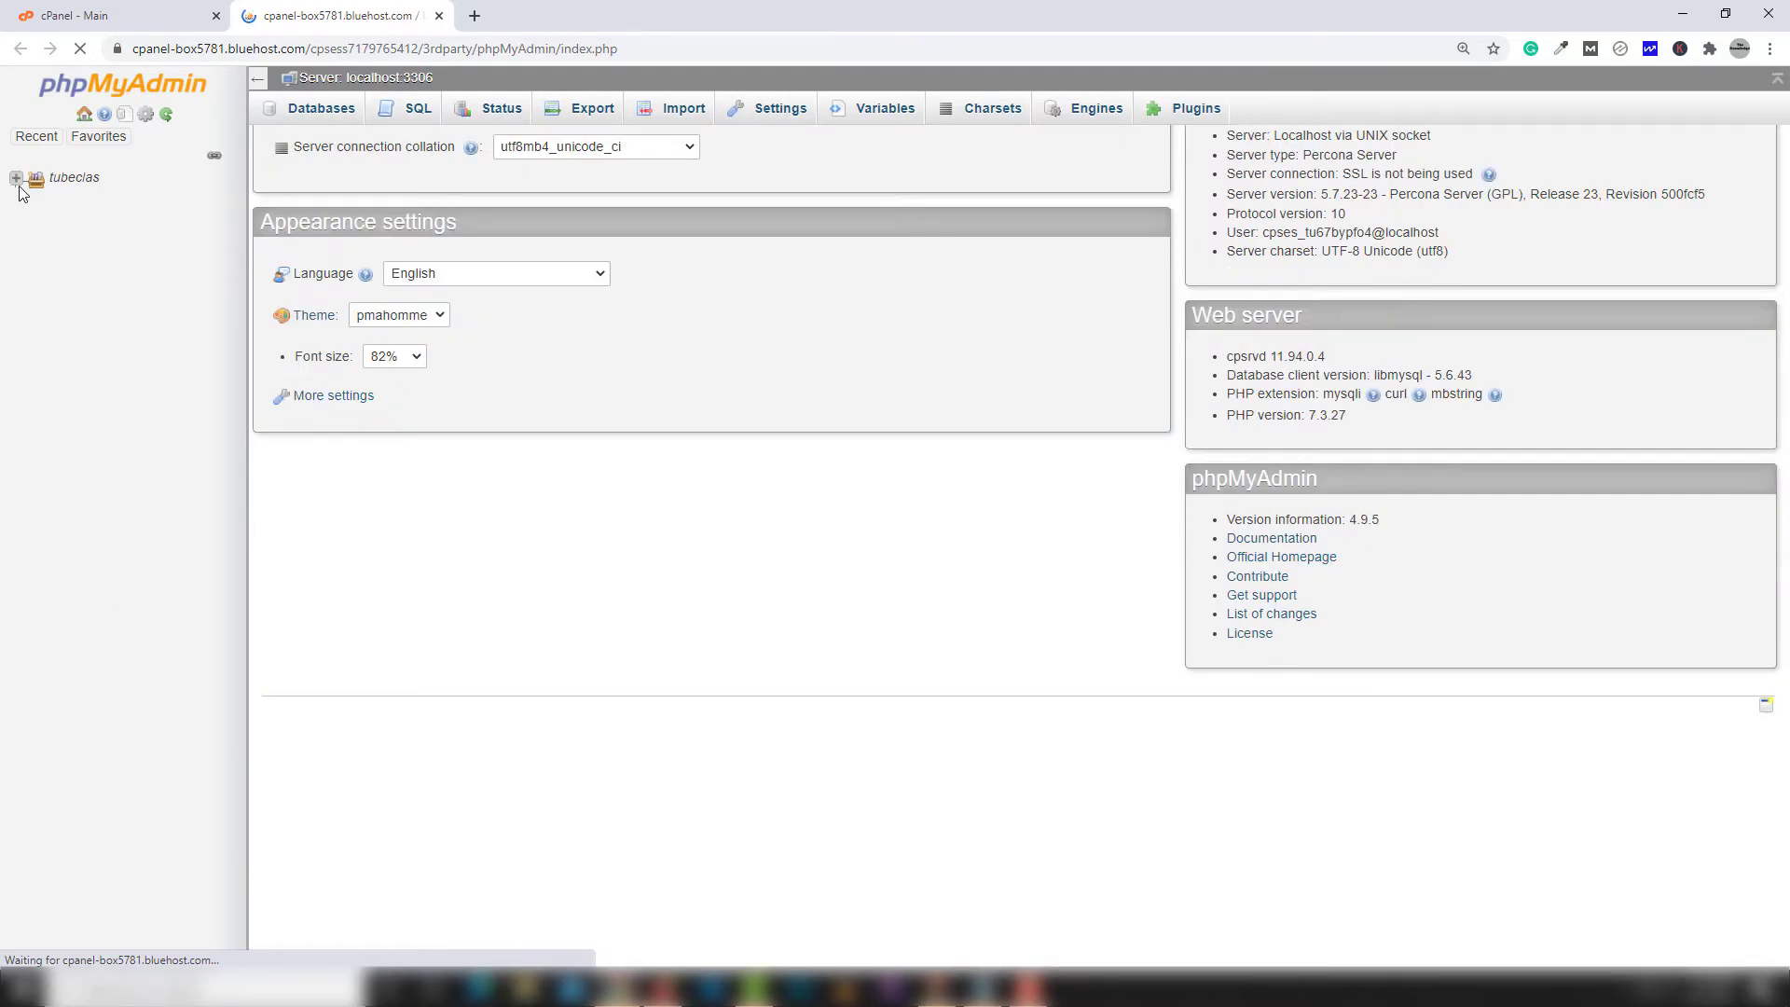
pyautogui.click(17, 179)
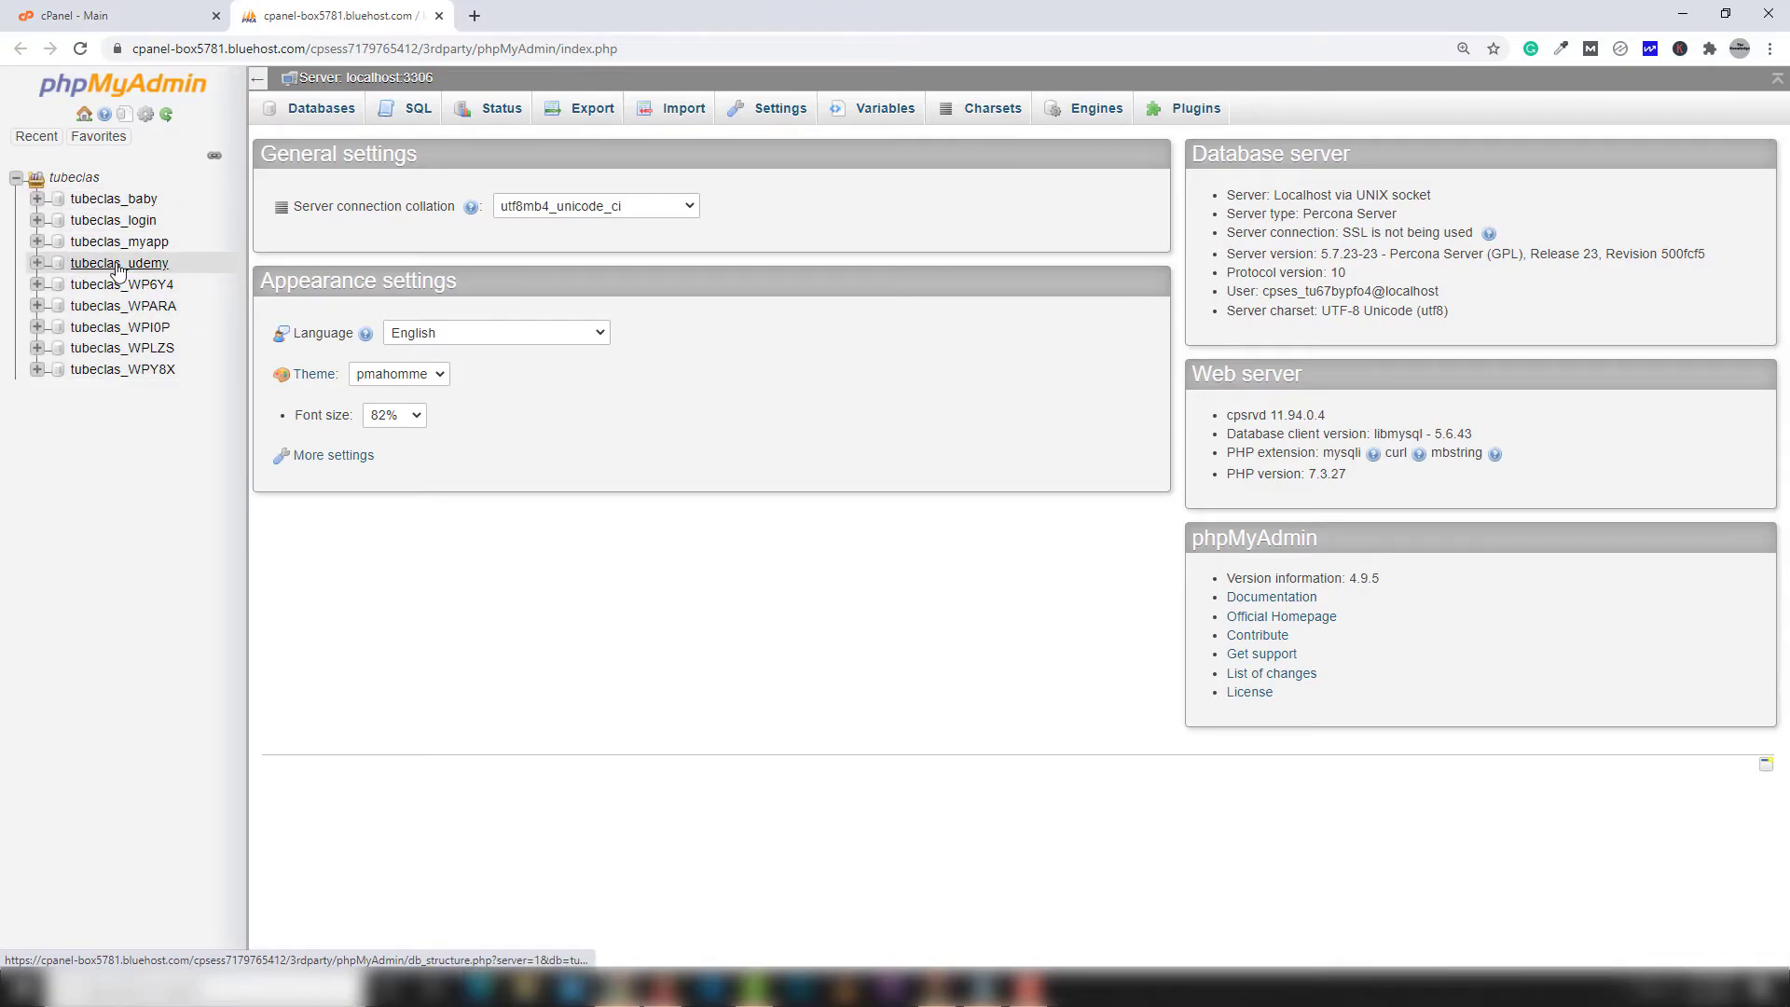
pyautogui.click(39, 266)
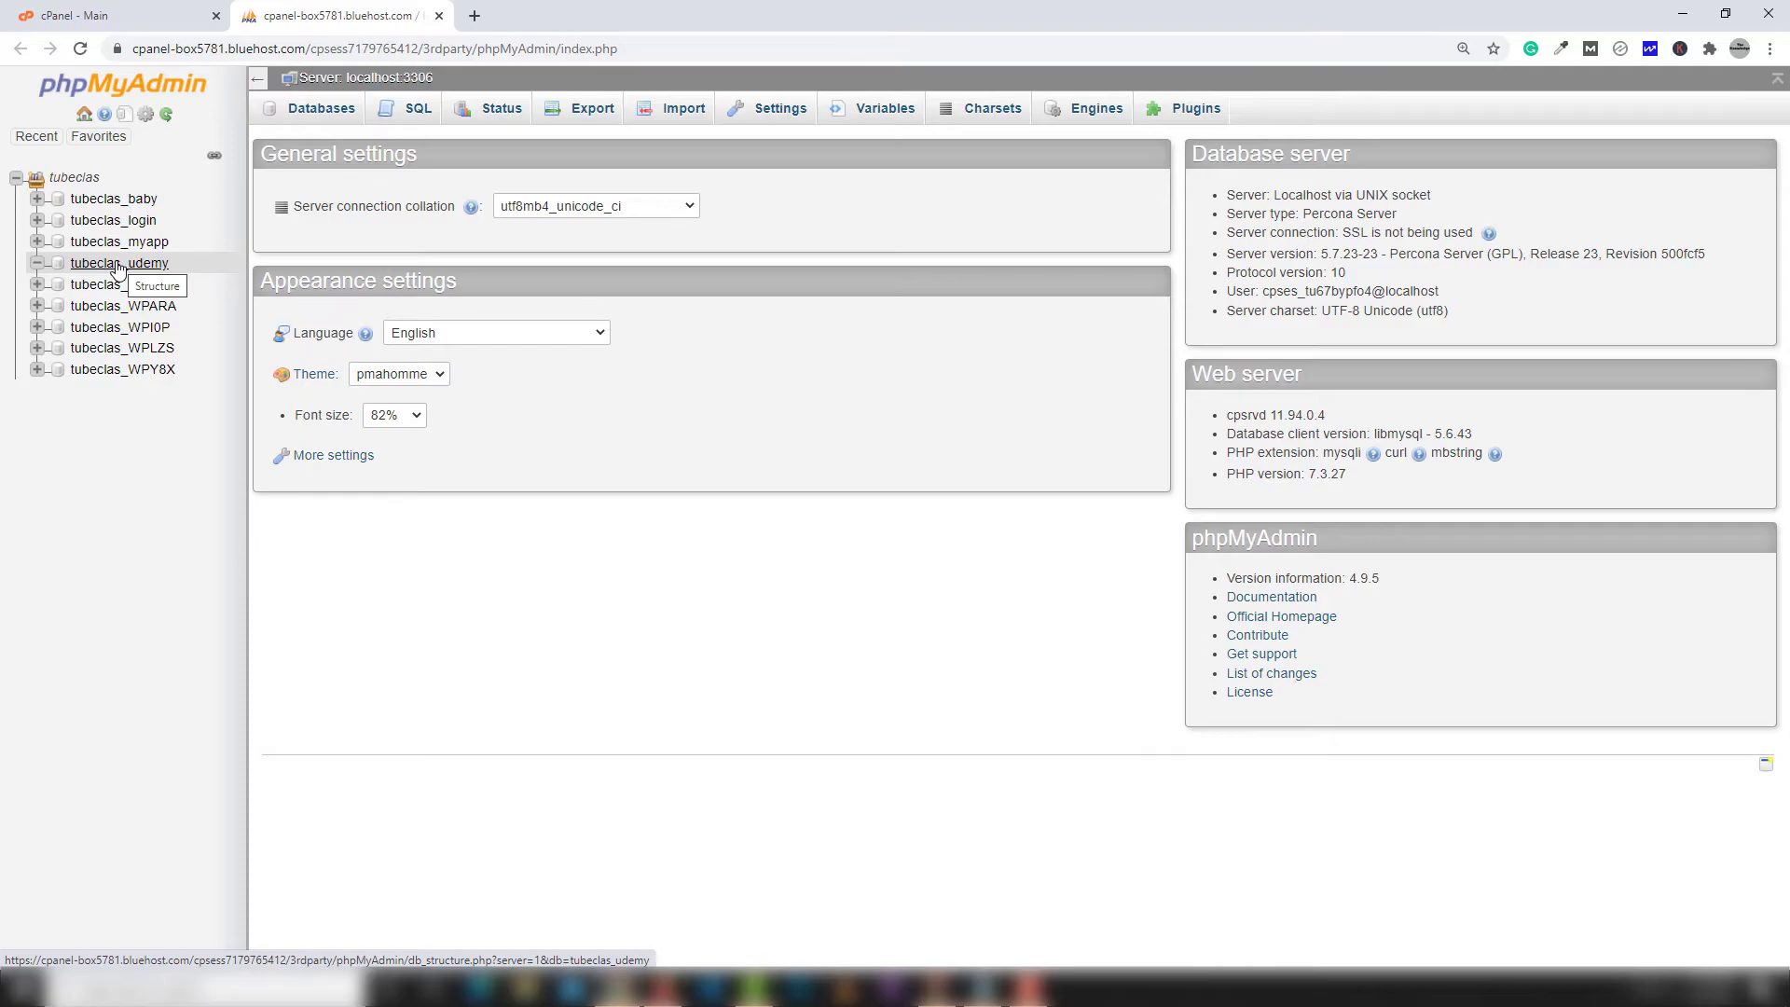
# Go to cPanel's MySQL Databases page and scroll down to the MySQL Users section
pyautogui.click(119, 18)
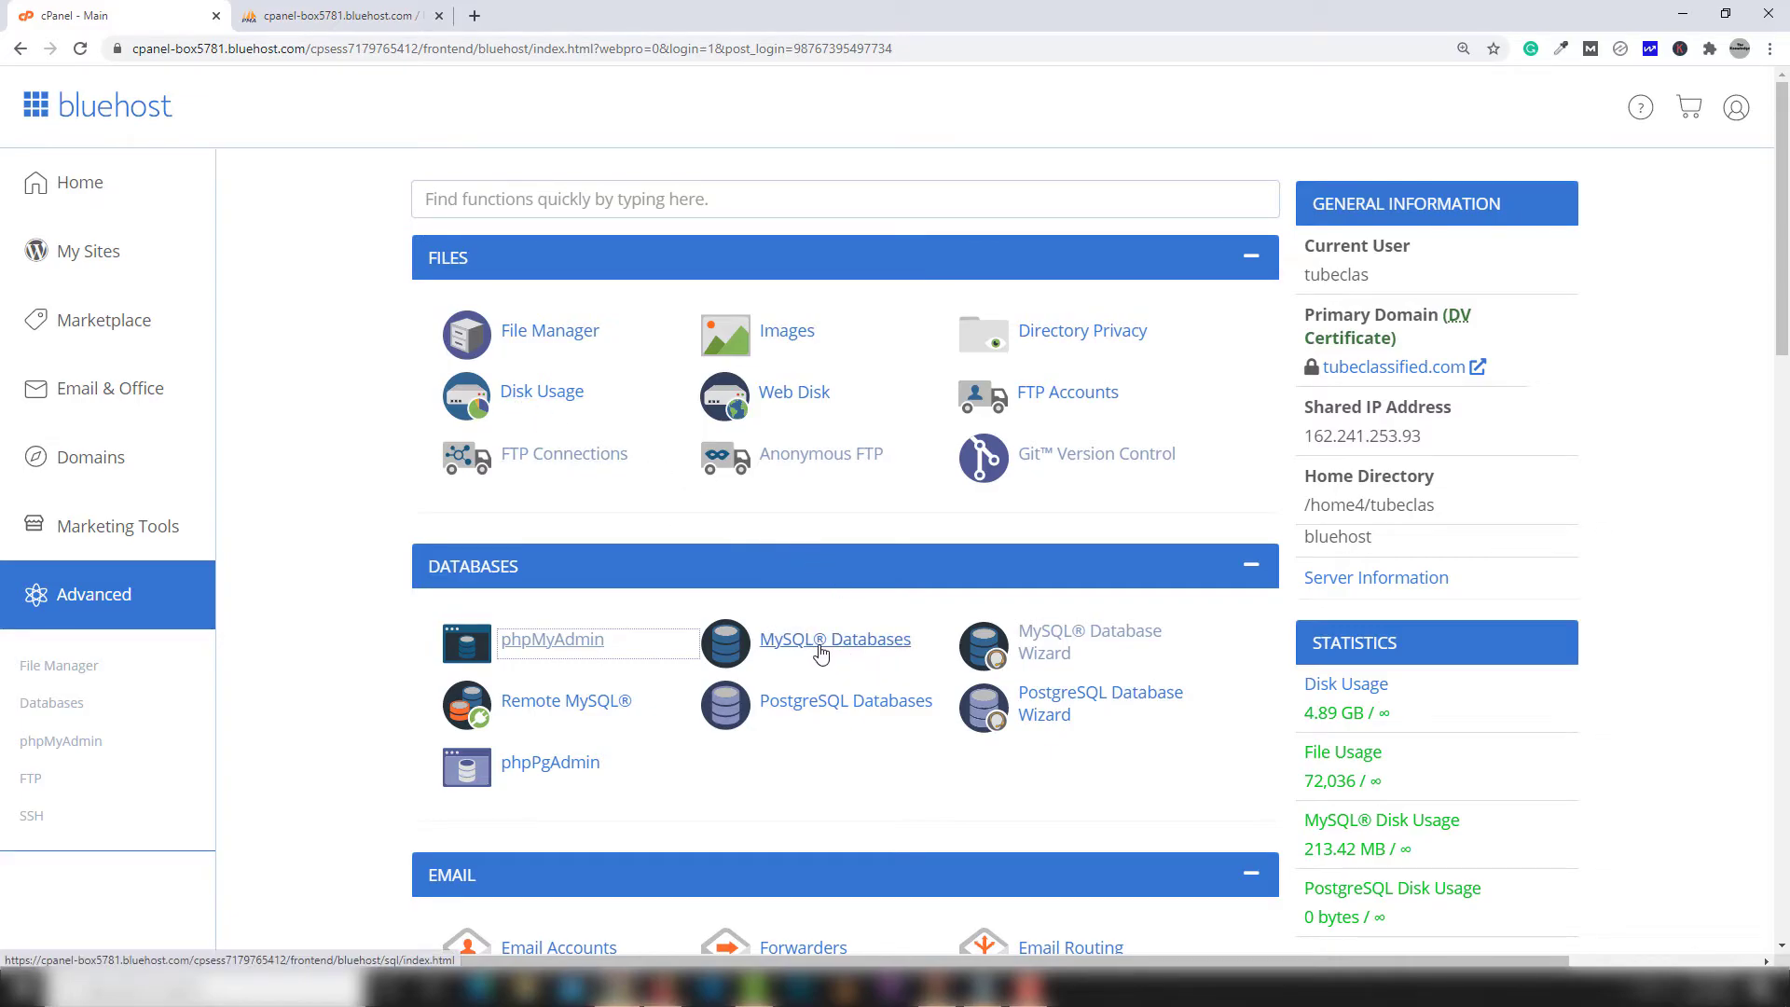
pyautogui.click(820, 647)
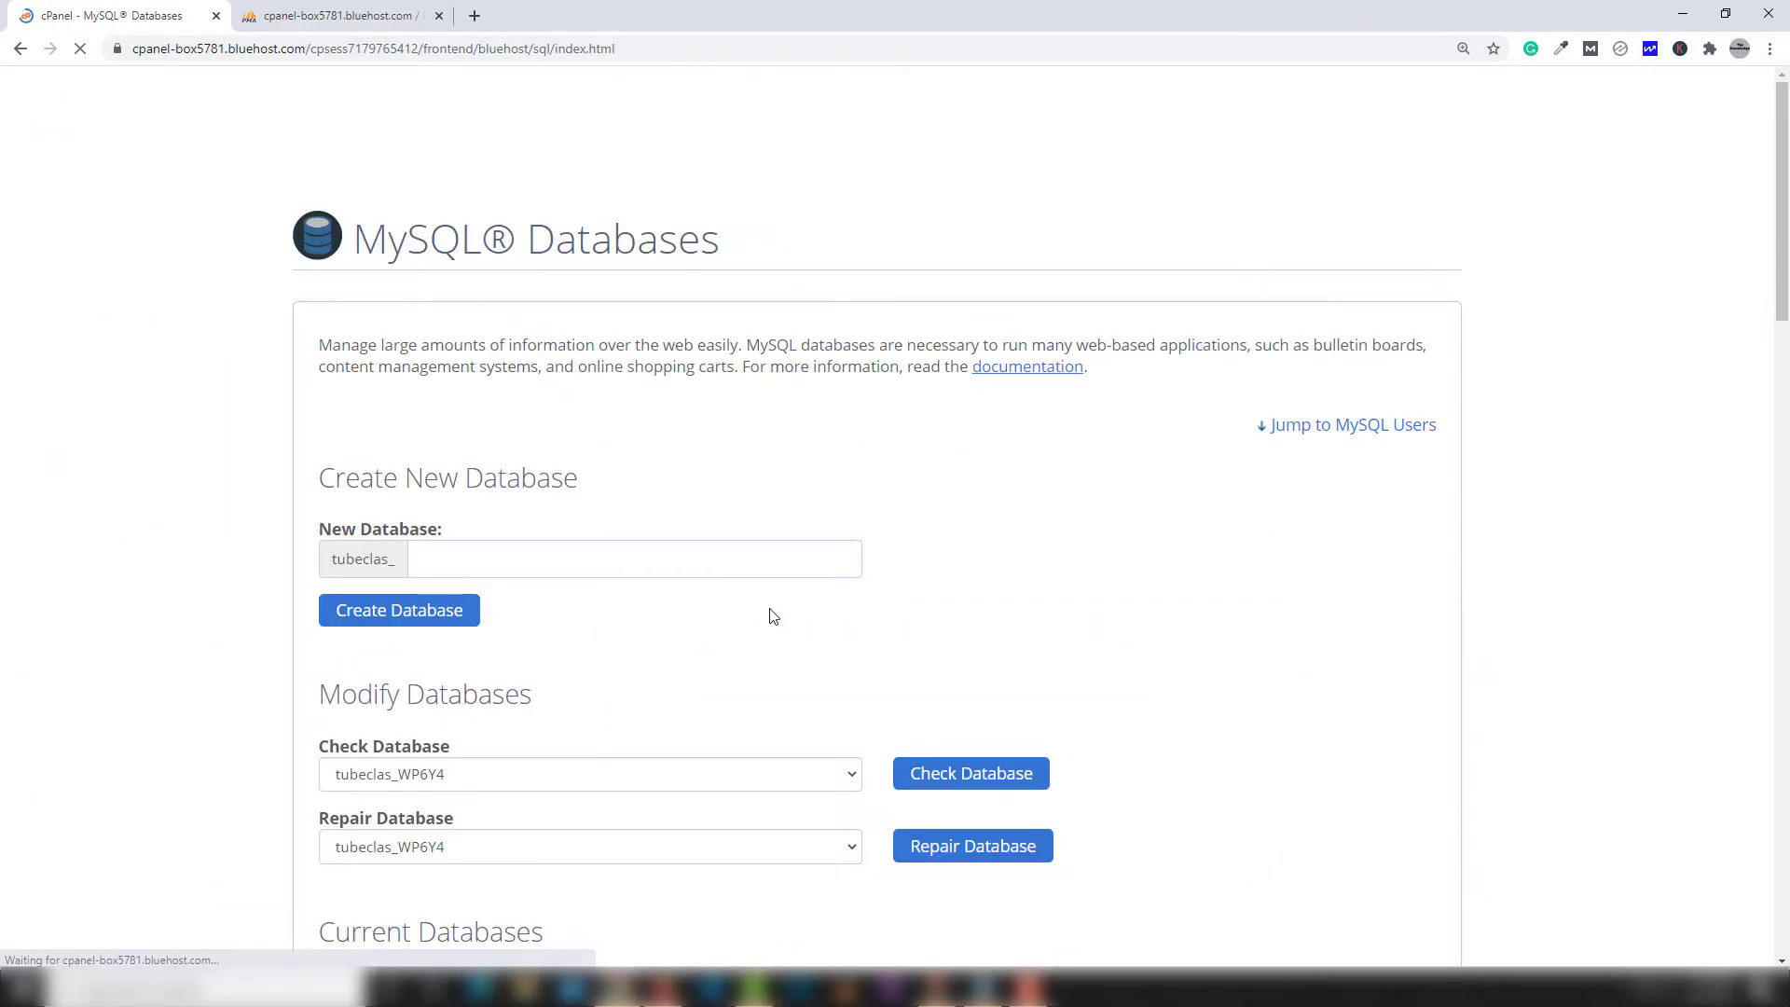
pyautogui.click(559, 550)
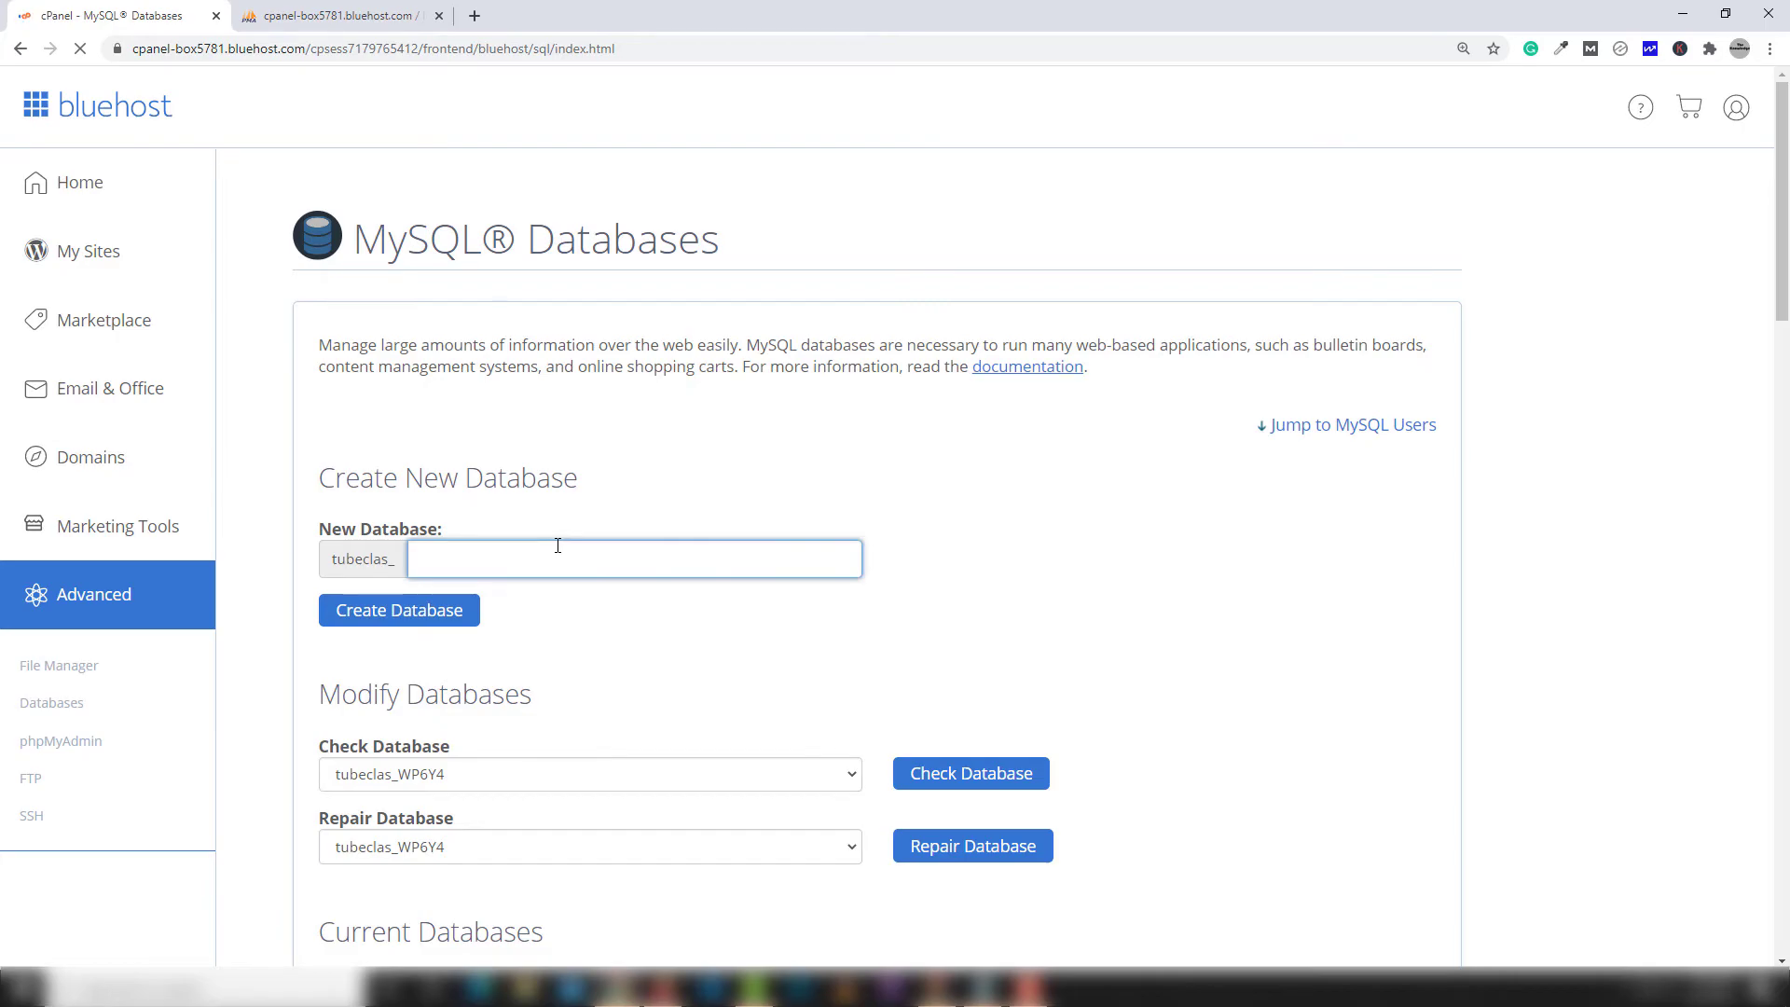
pyautogui.scroll(-1, 569, 578)
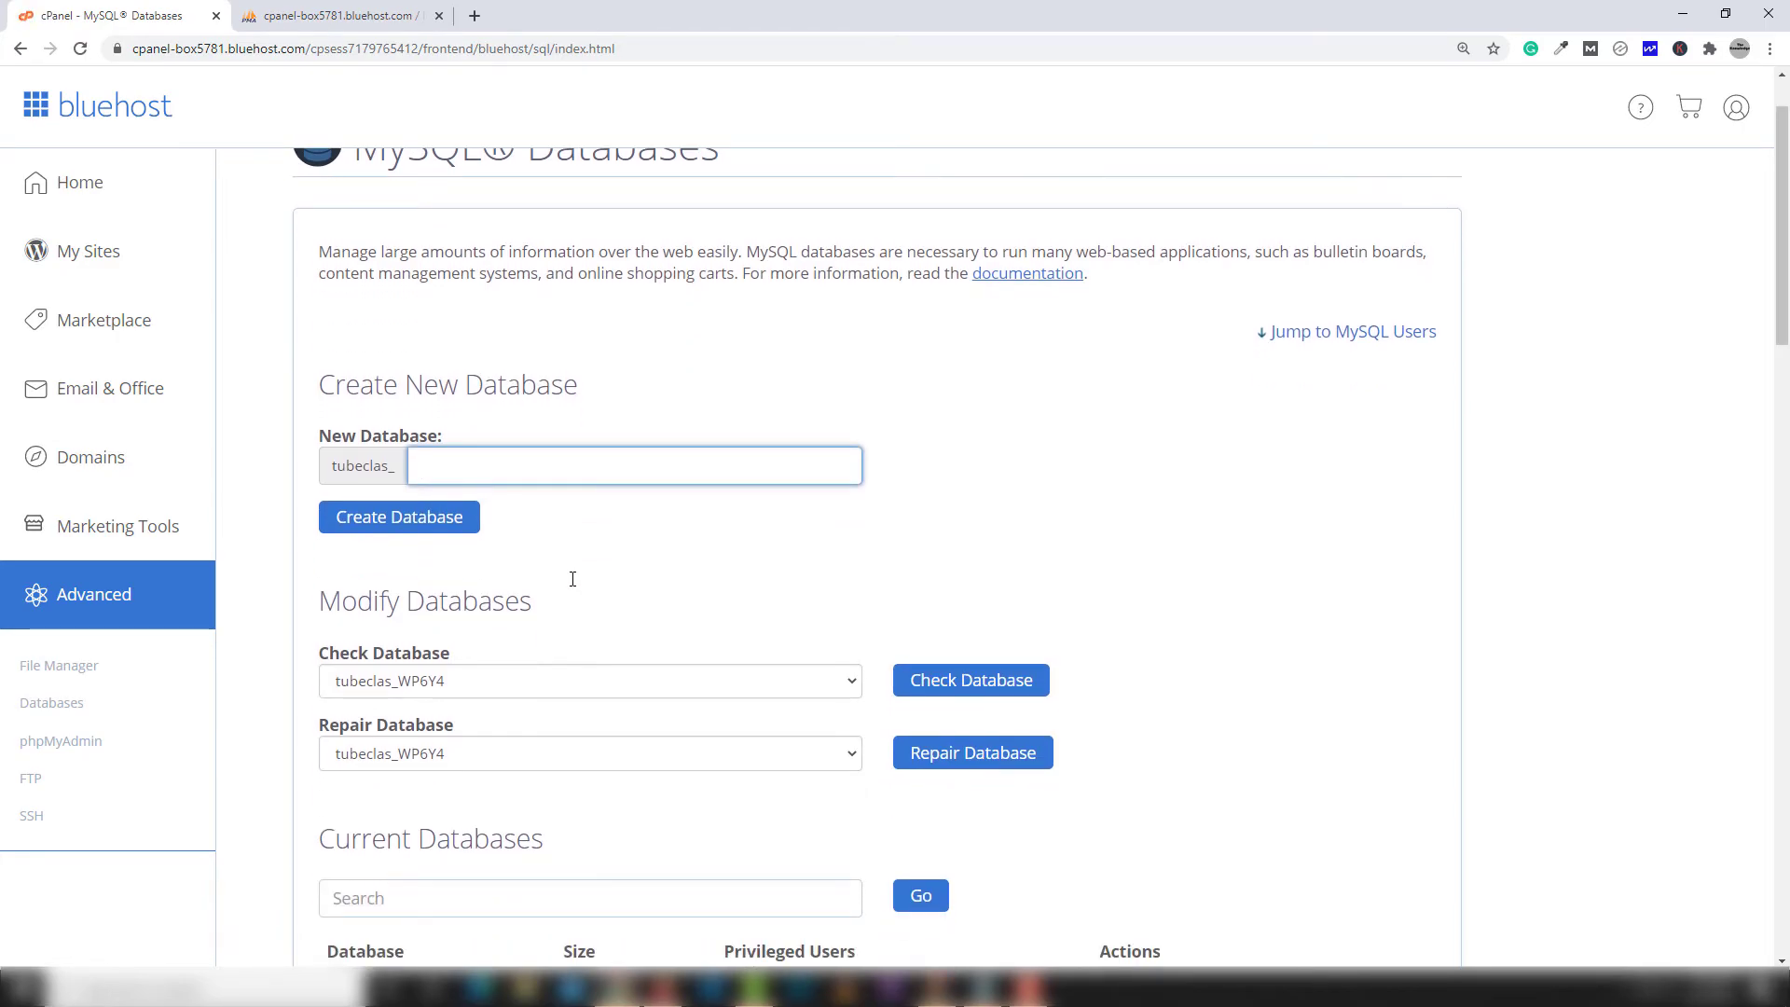
pyautogui.scroll(-1, 494, 499)
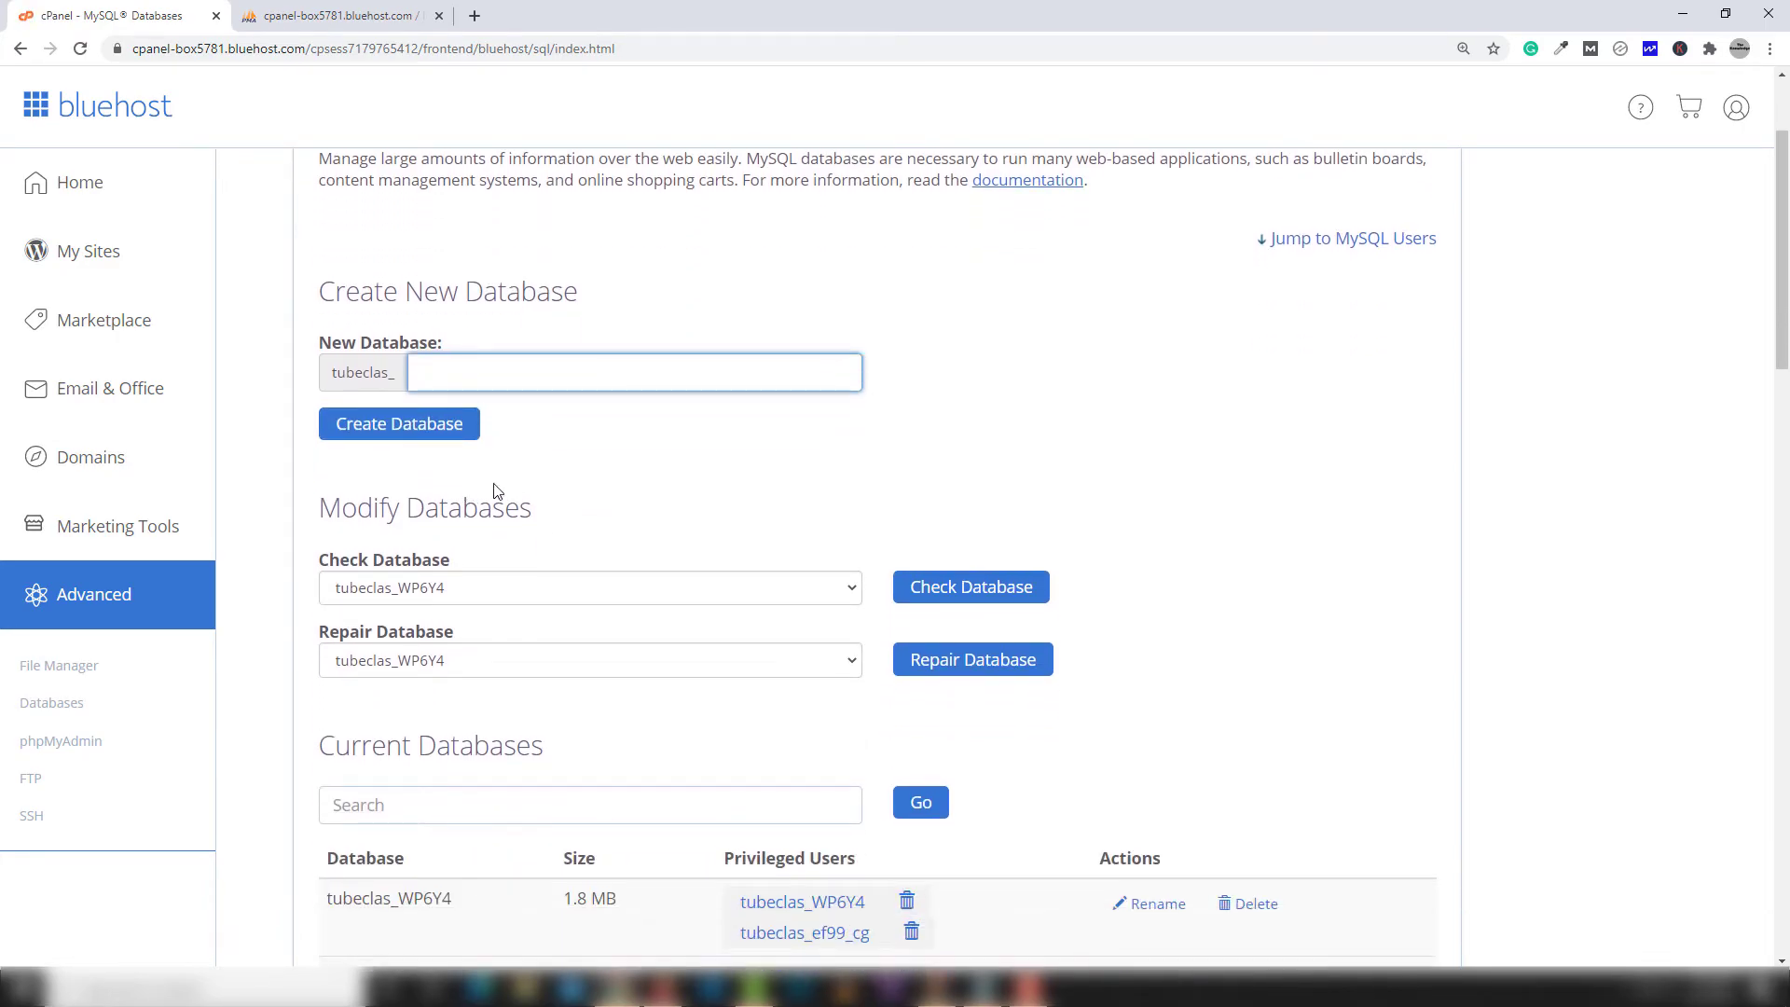
pyautogui.scroll(-1, 495, 491)
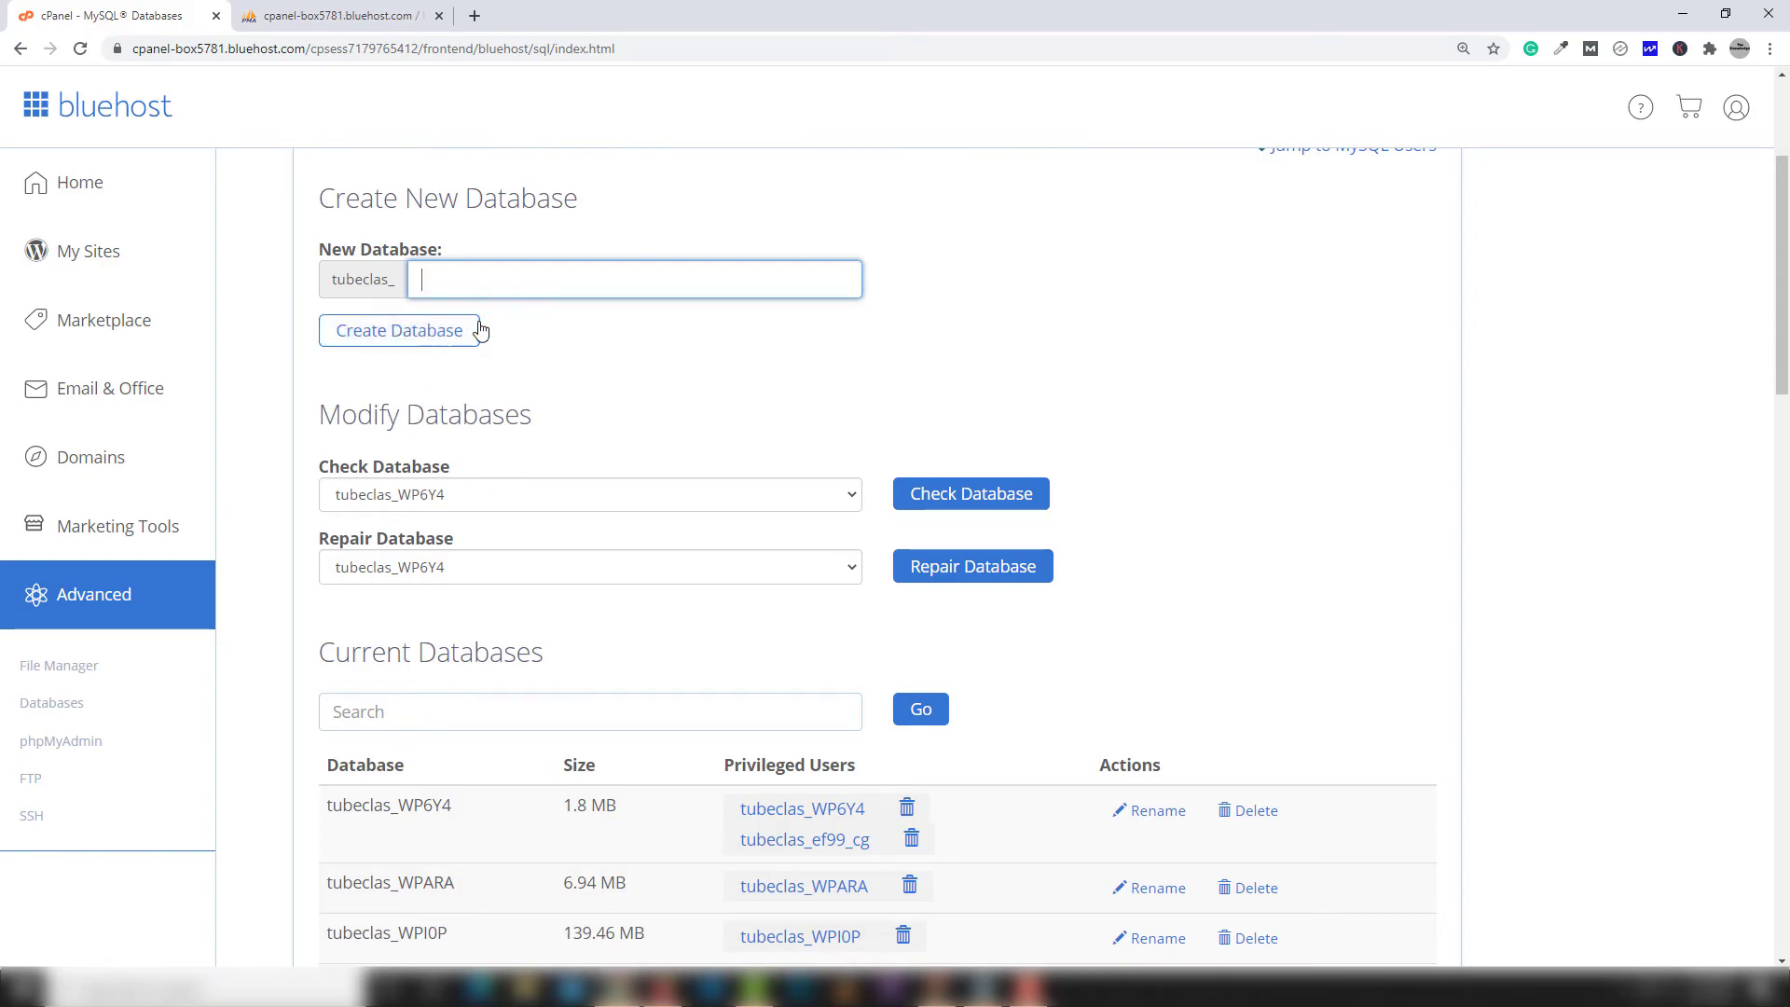
pyautogui.scroll(-2, 617, 401)
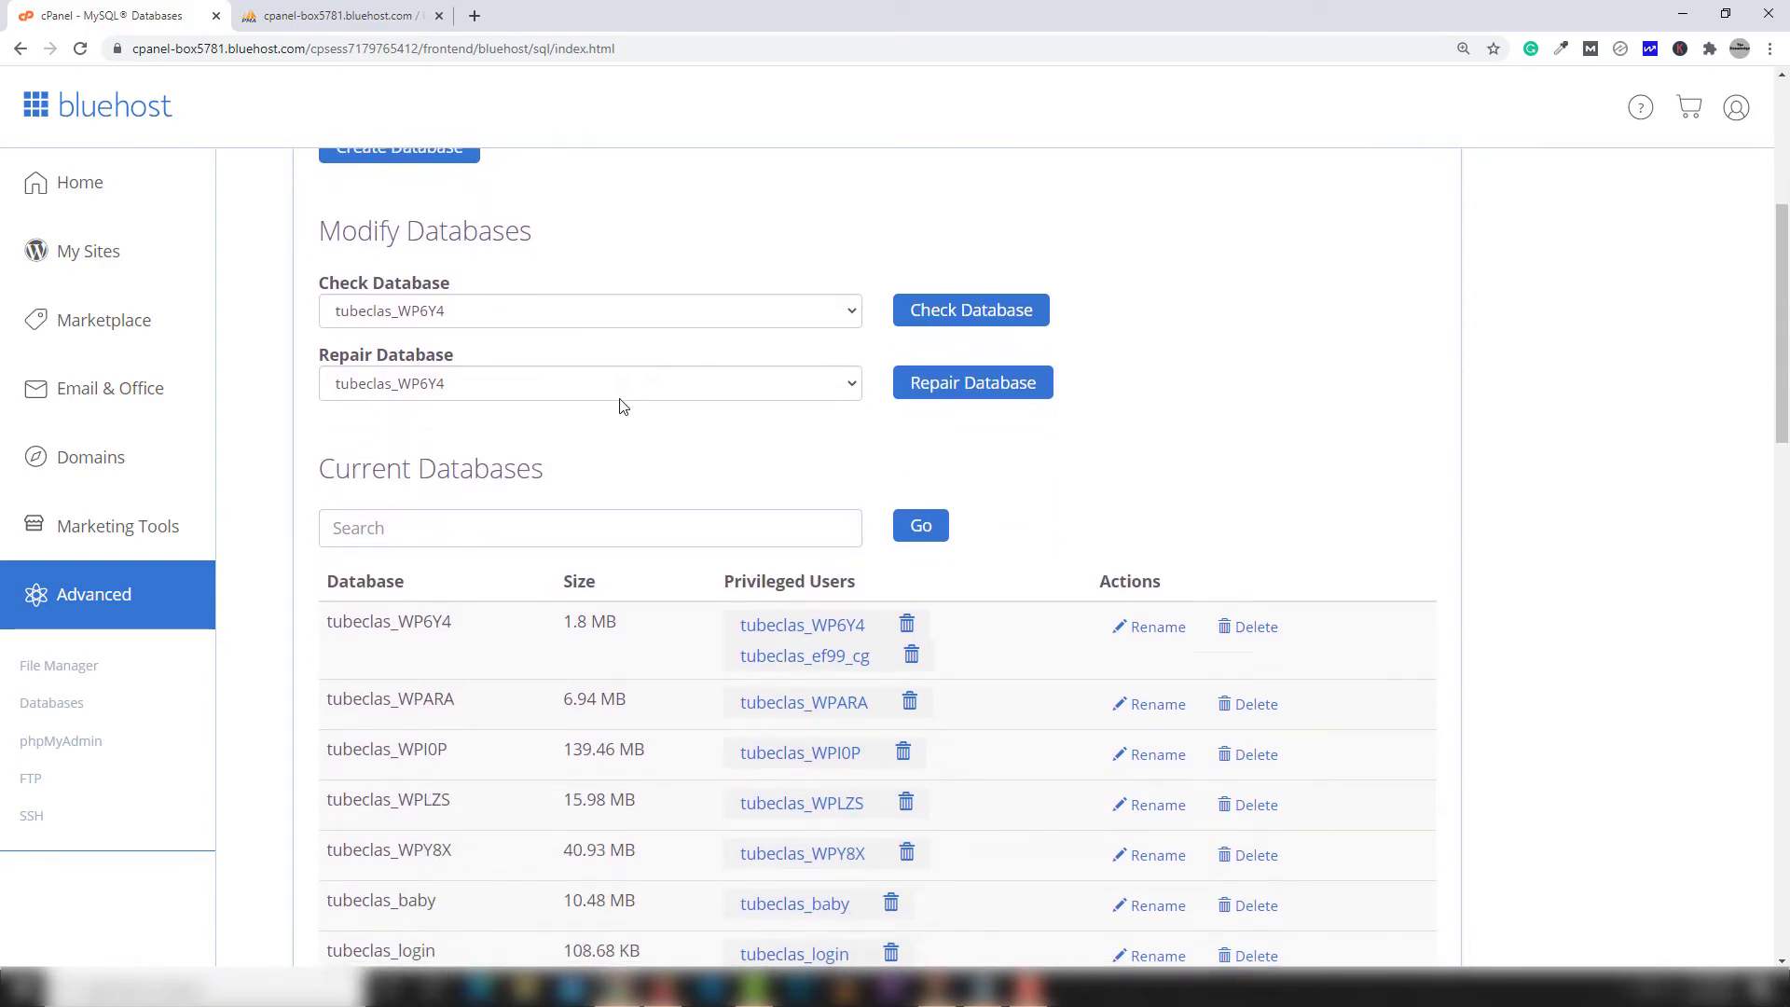
pyautogui.scroll(-5, 617, 406)
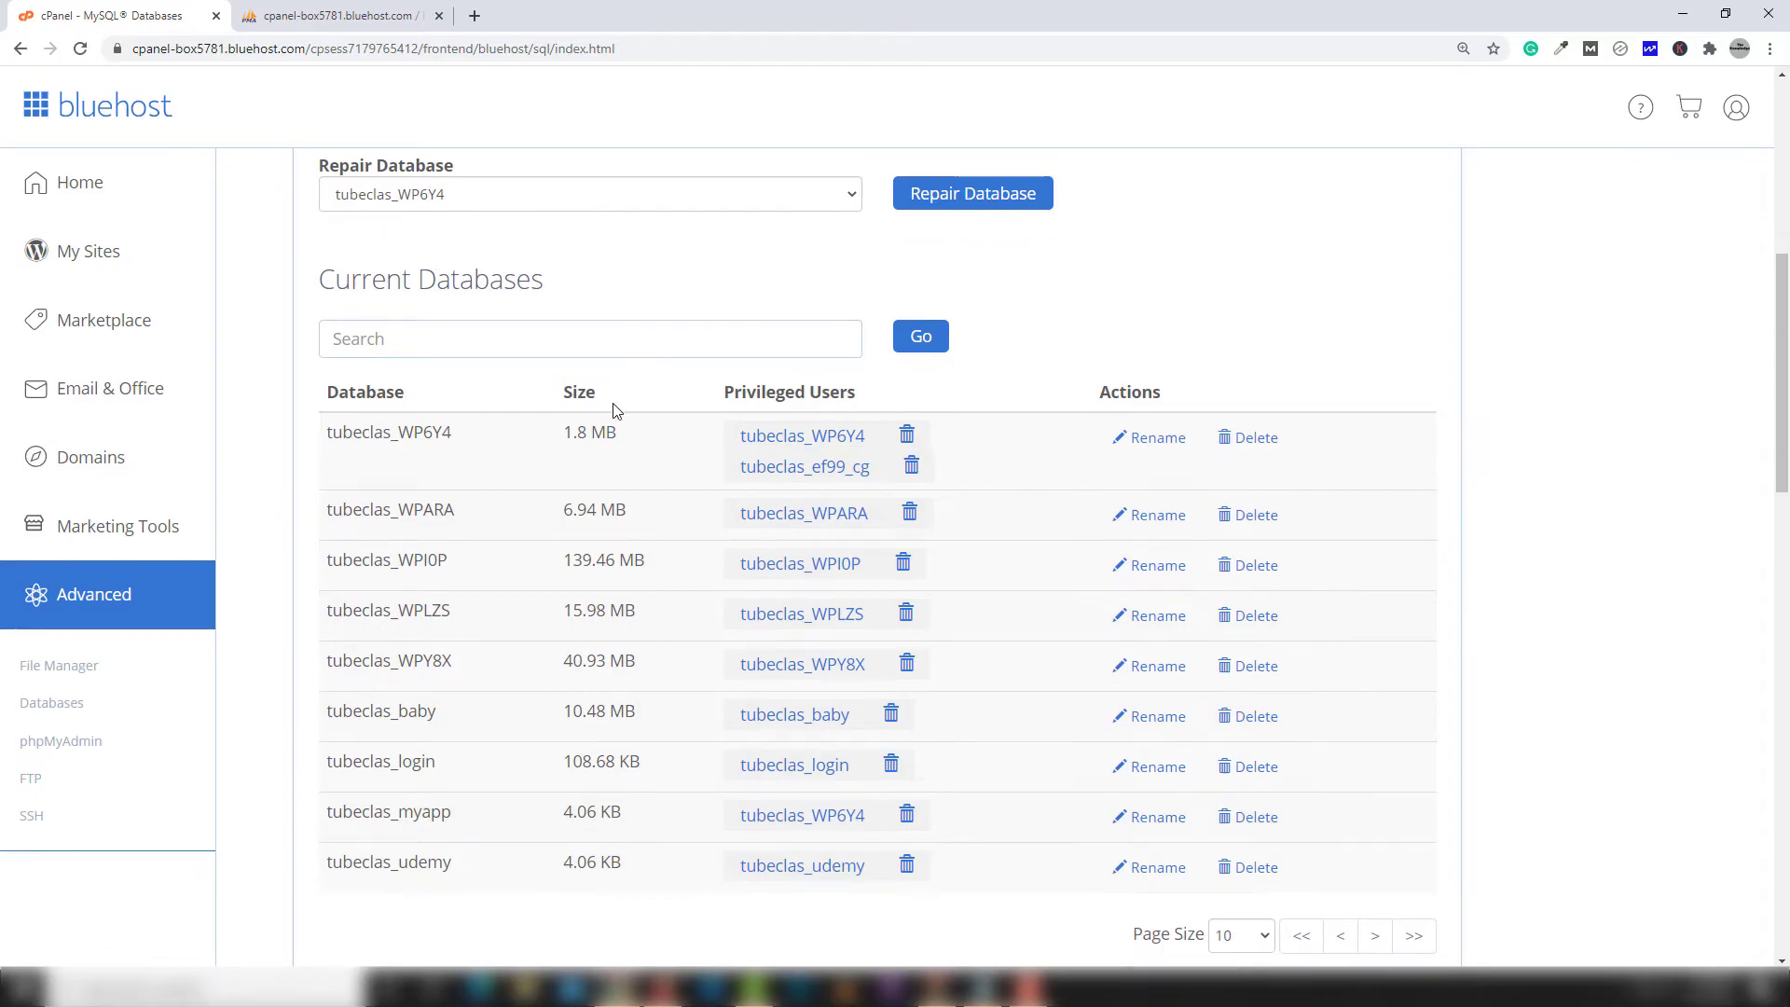
pyautogui.scroll(-3, 659, 543)
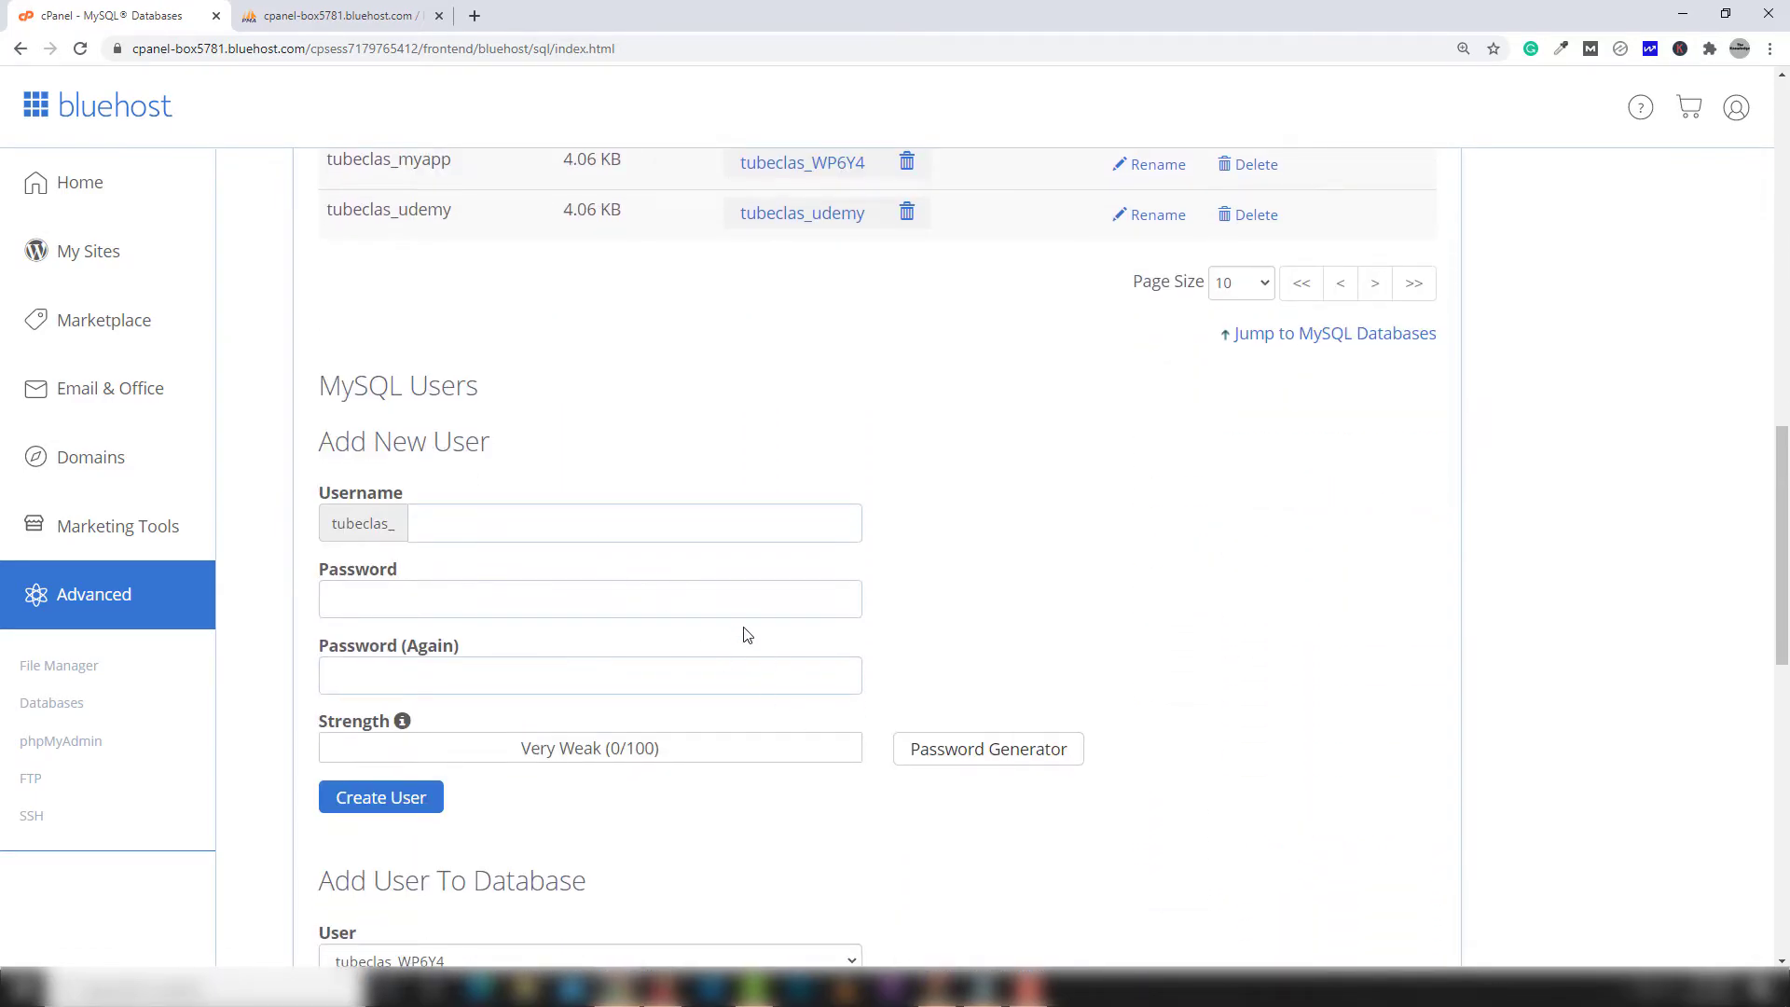
pyautogui.scroll(-2, 752, 639)
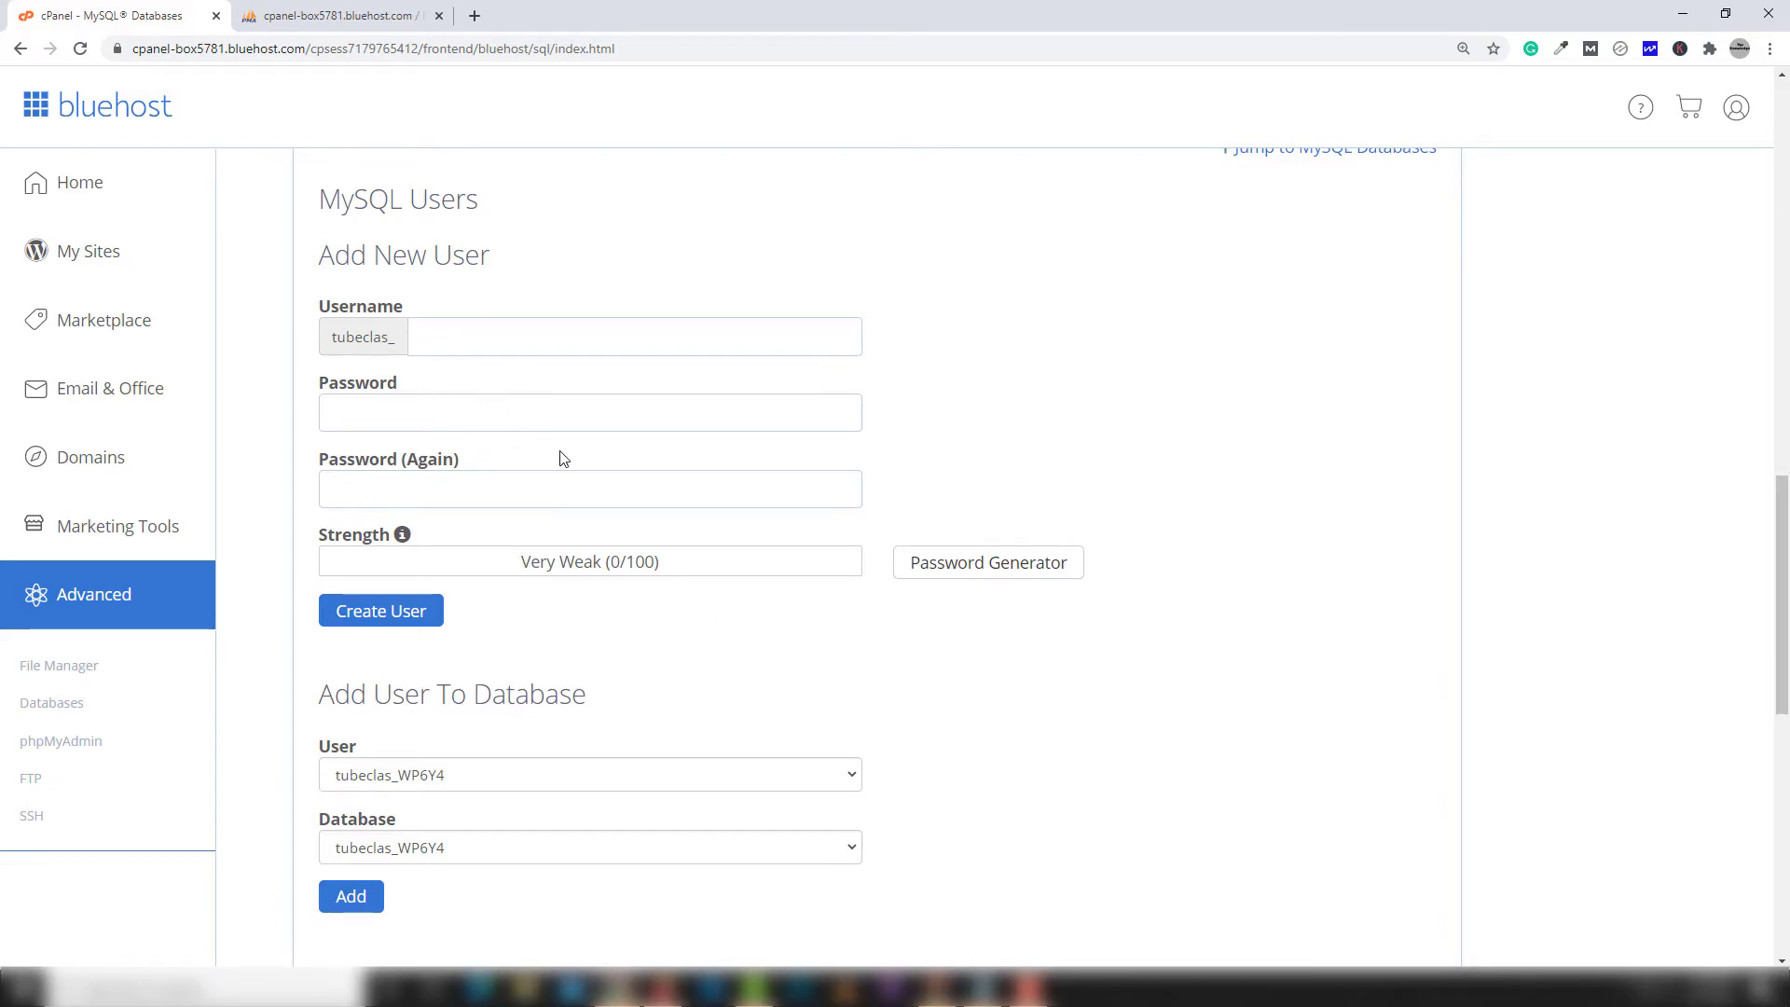
pyautogui.scroll(-2, 560, 458)
# In Add User To Database, choose tubeclas_udemy as both user and database
pyautogui.click(604, 595)
pyautogui.click(603, 594)
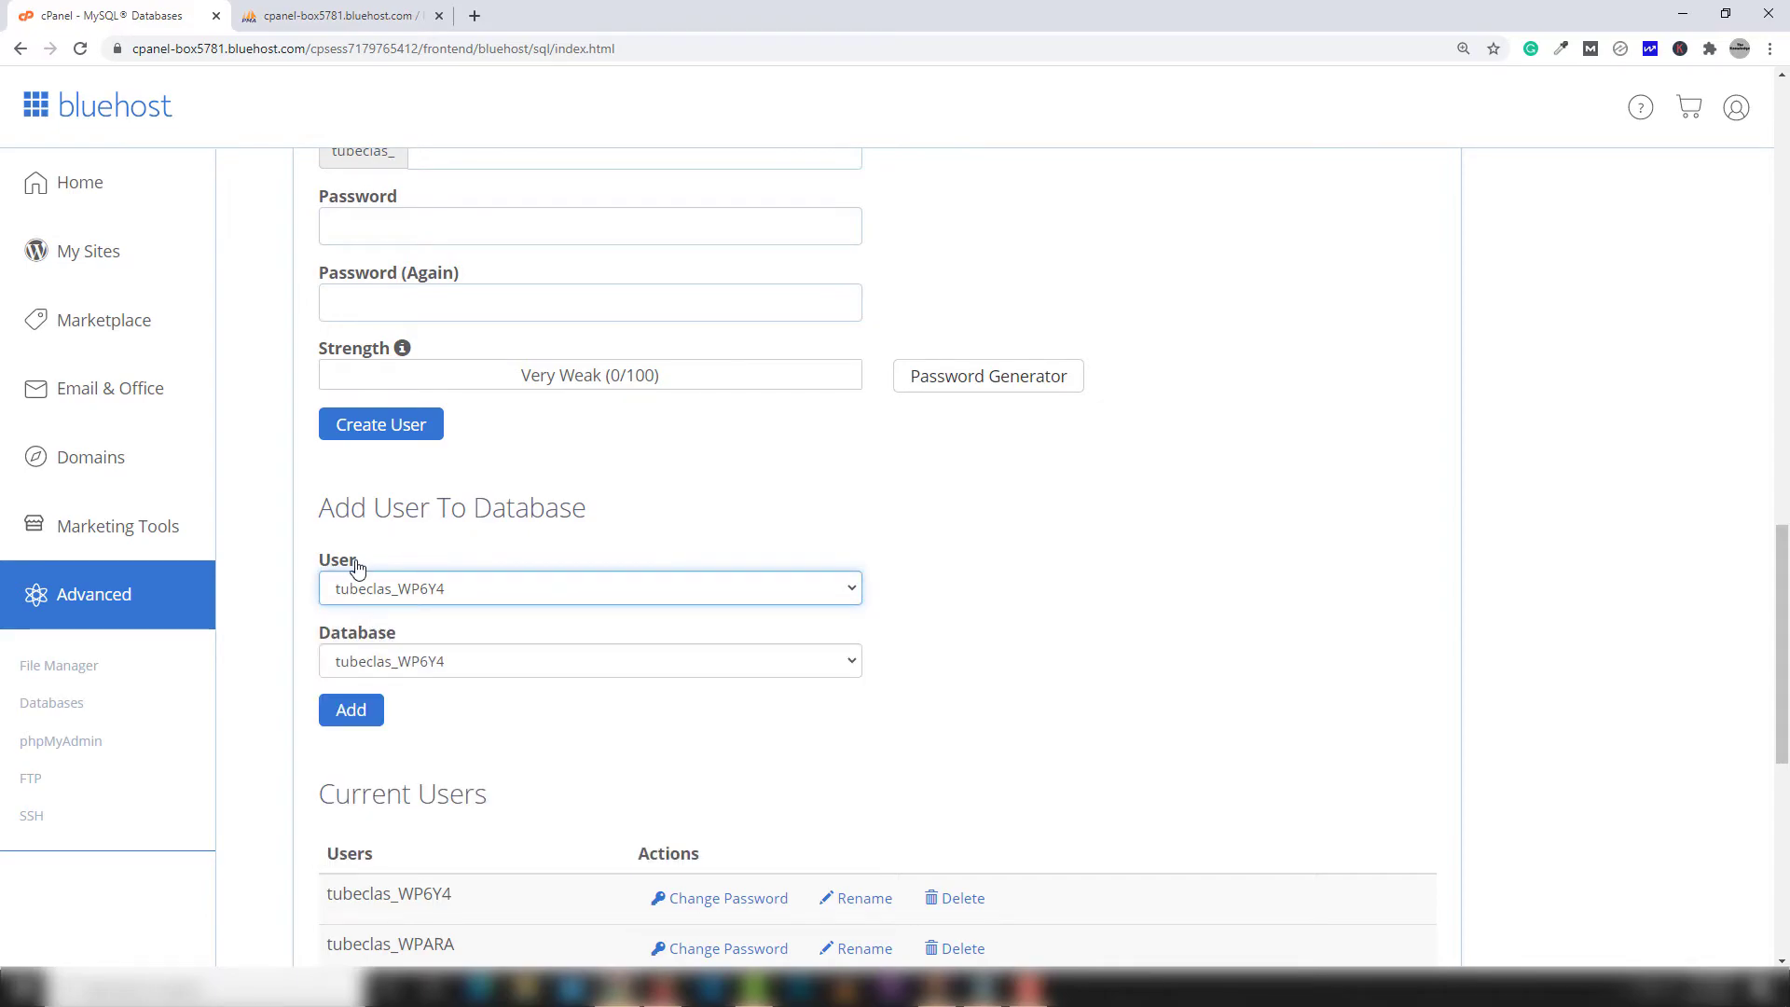
pyautogui.click(480, 595)
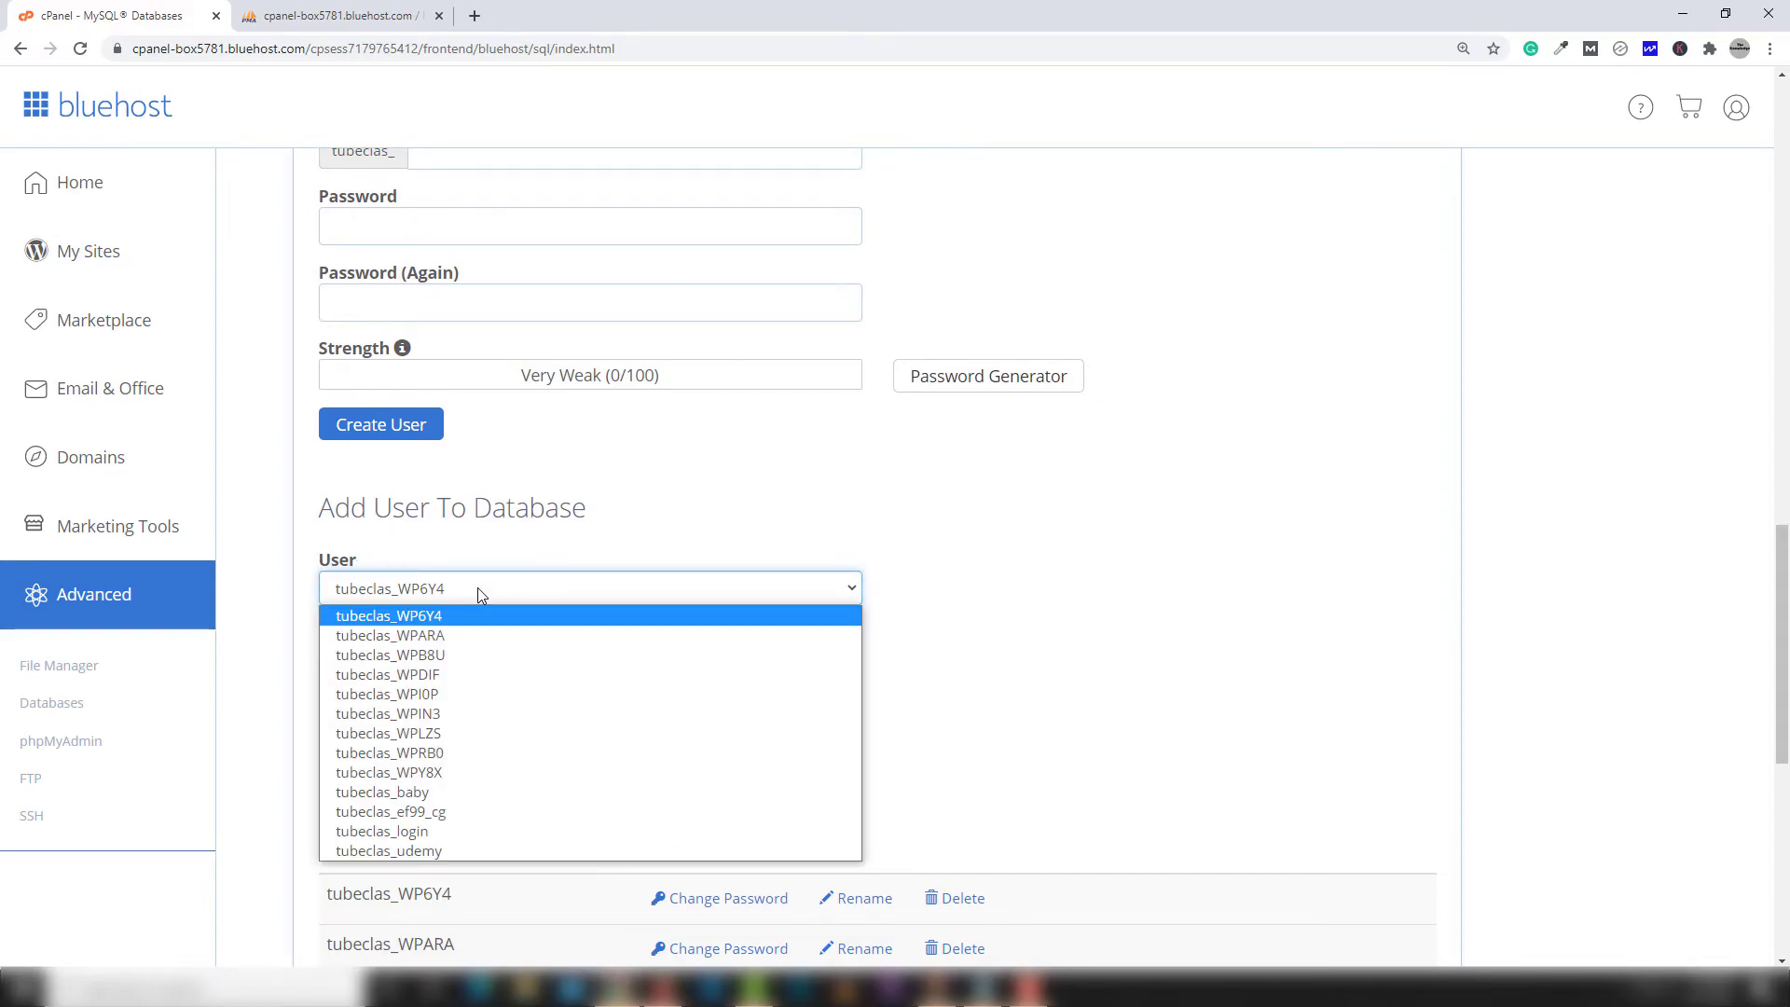
pyautogui.click(460, 851)
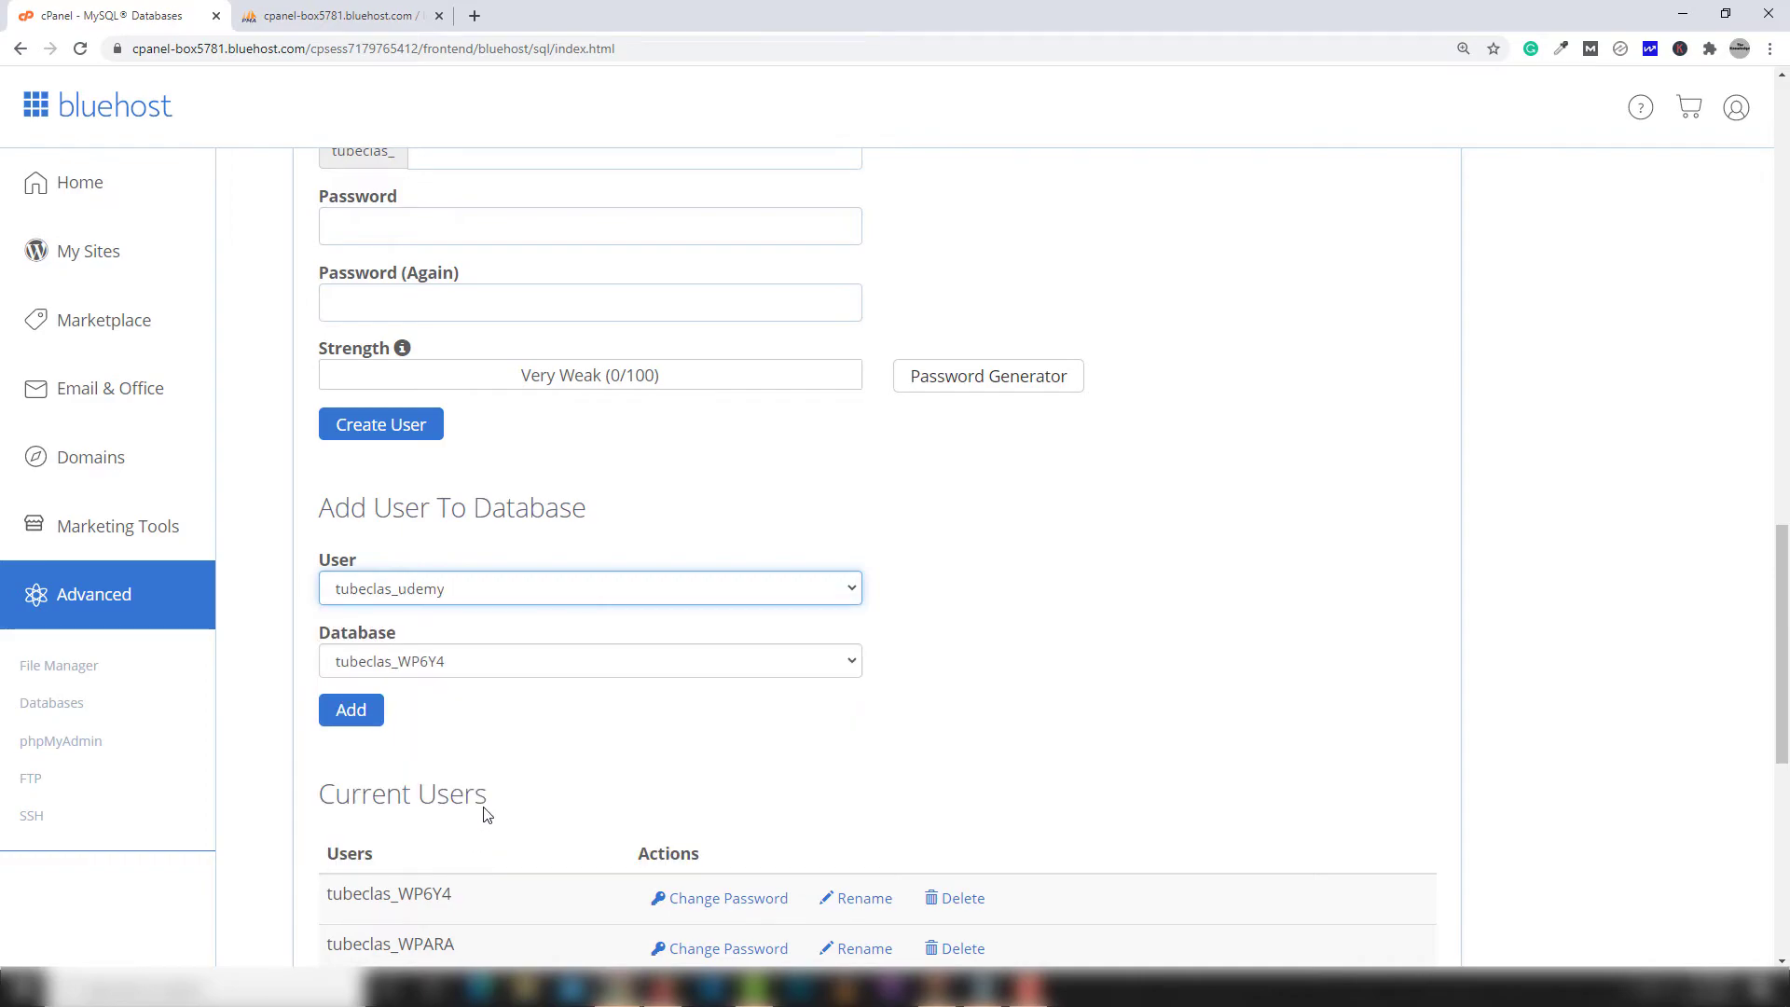
pyautogui.click(471, 662)
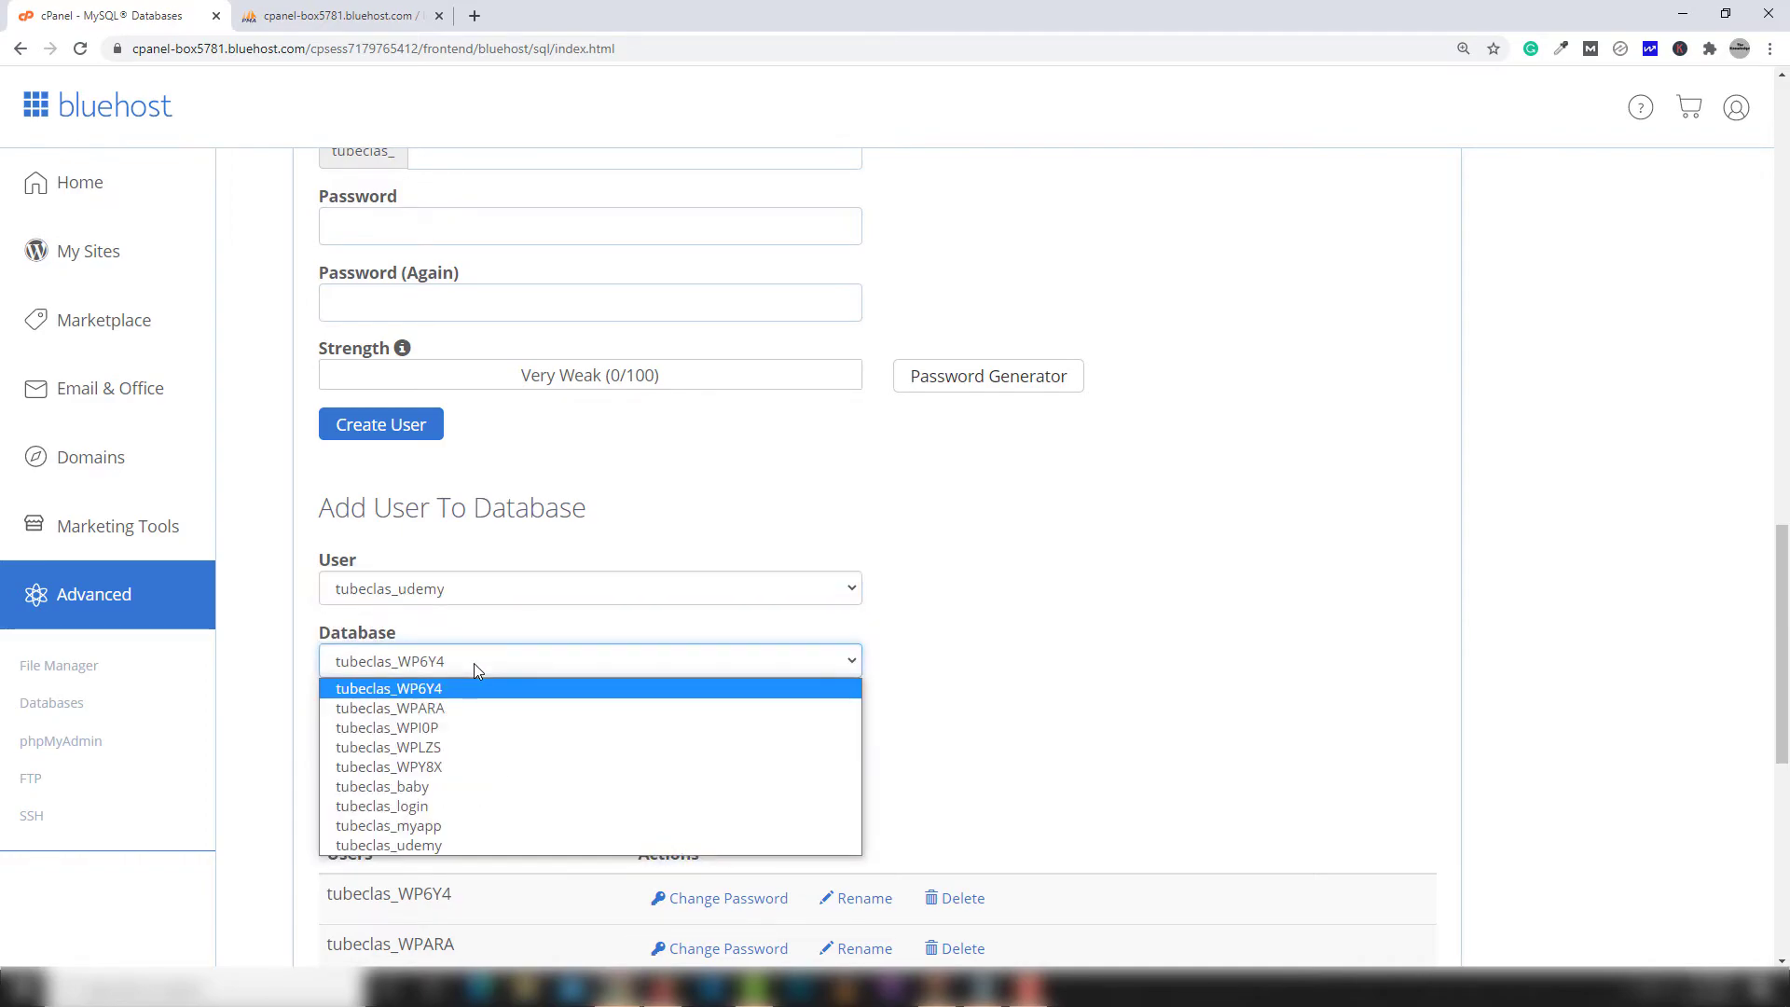
pyautogui.click(476, 845)
# Submit the tubeclas_udemy user-to-database pairing
pyautogui.scroll(2, 575, 584)
pyautogui.scroll(1, 575, 584)
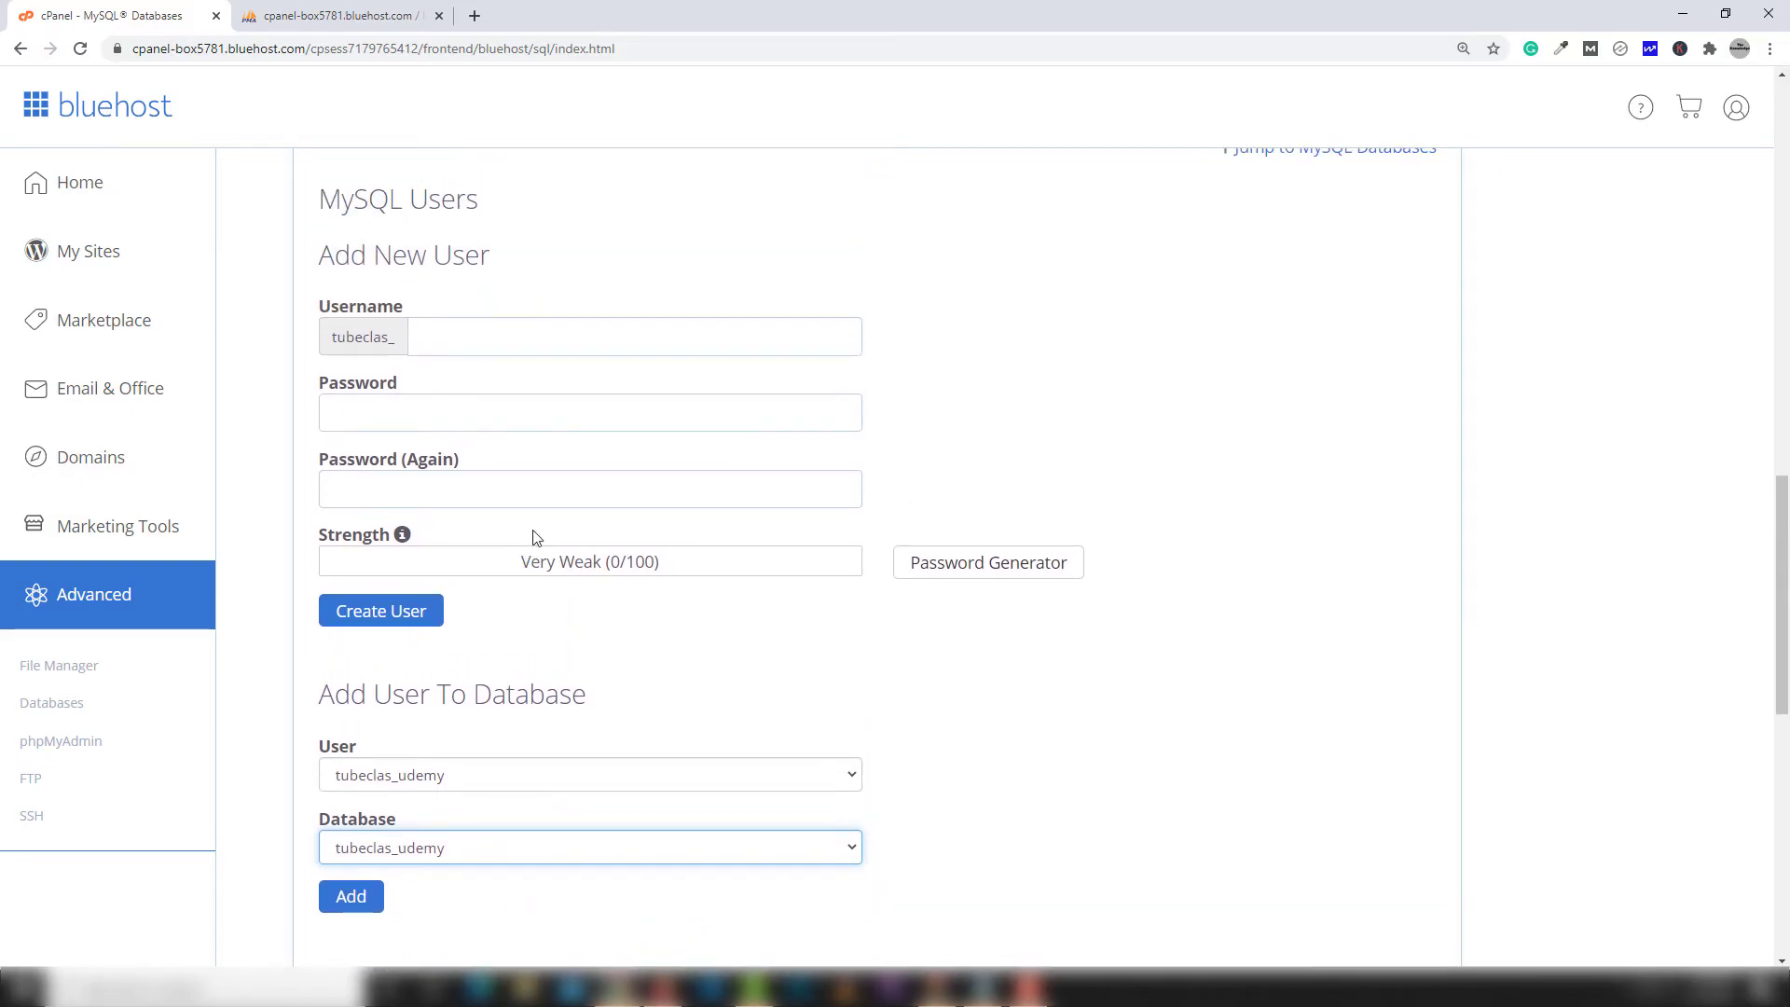
pyautogui.scroll(4, 507, 535)
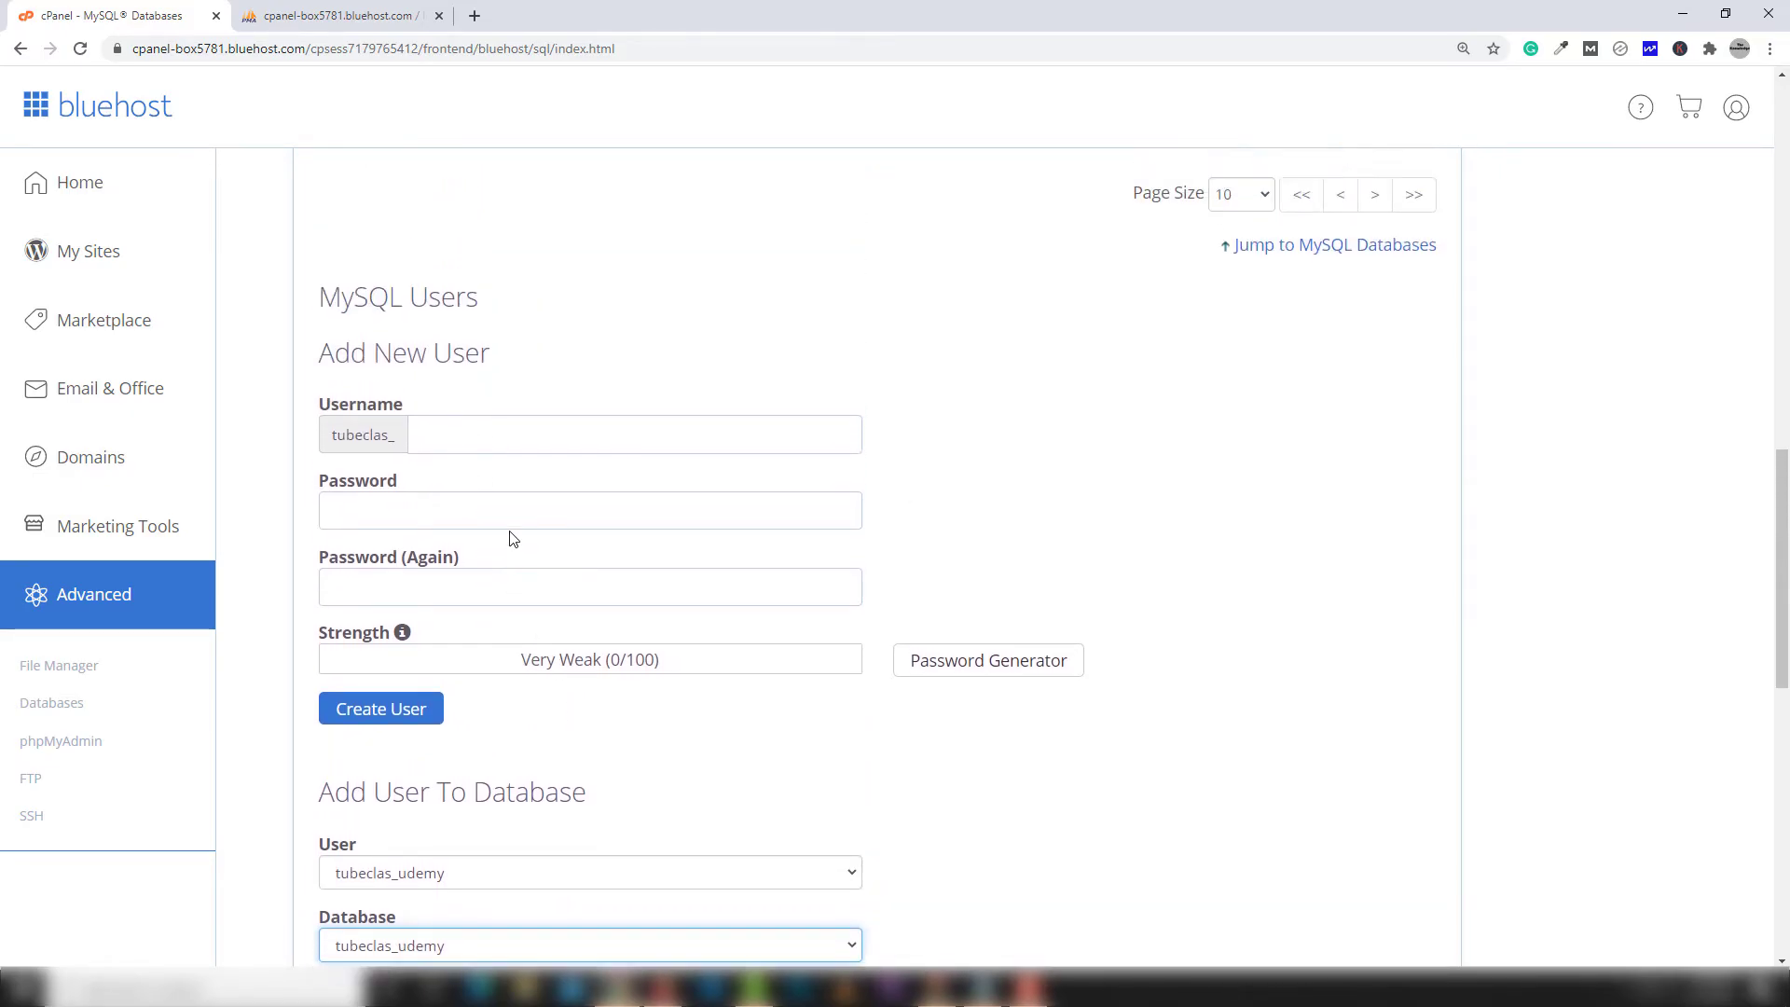
pyautogui.scroll(7, 511, 539)
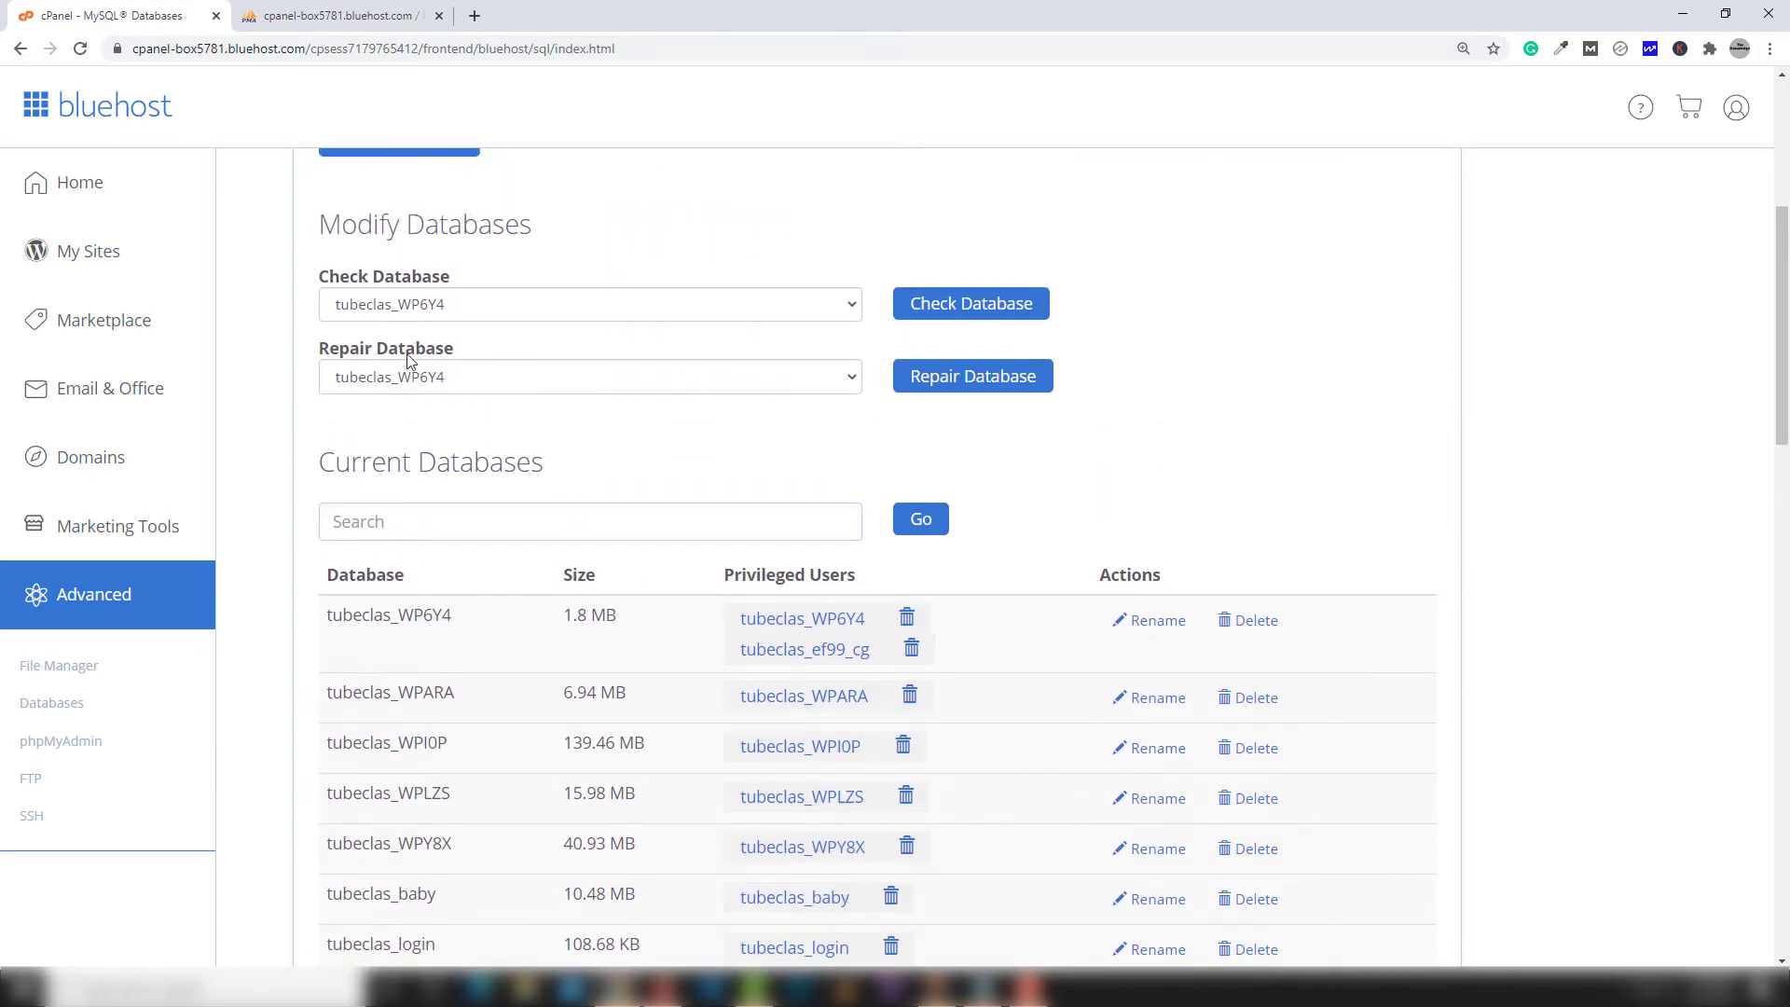
pyautogui.scroll(2, 406, 352)
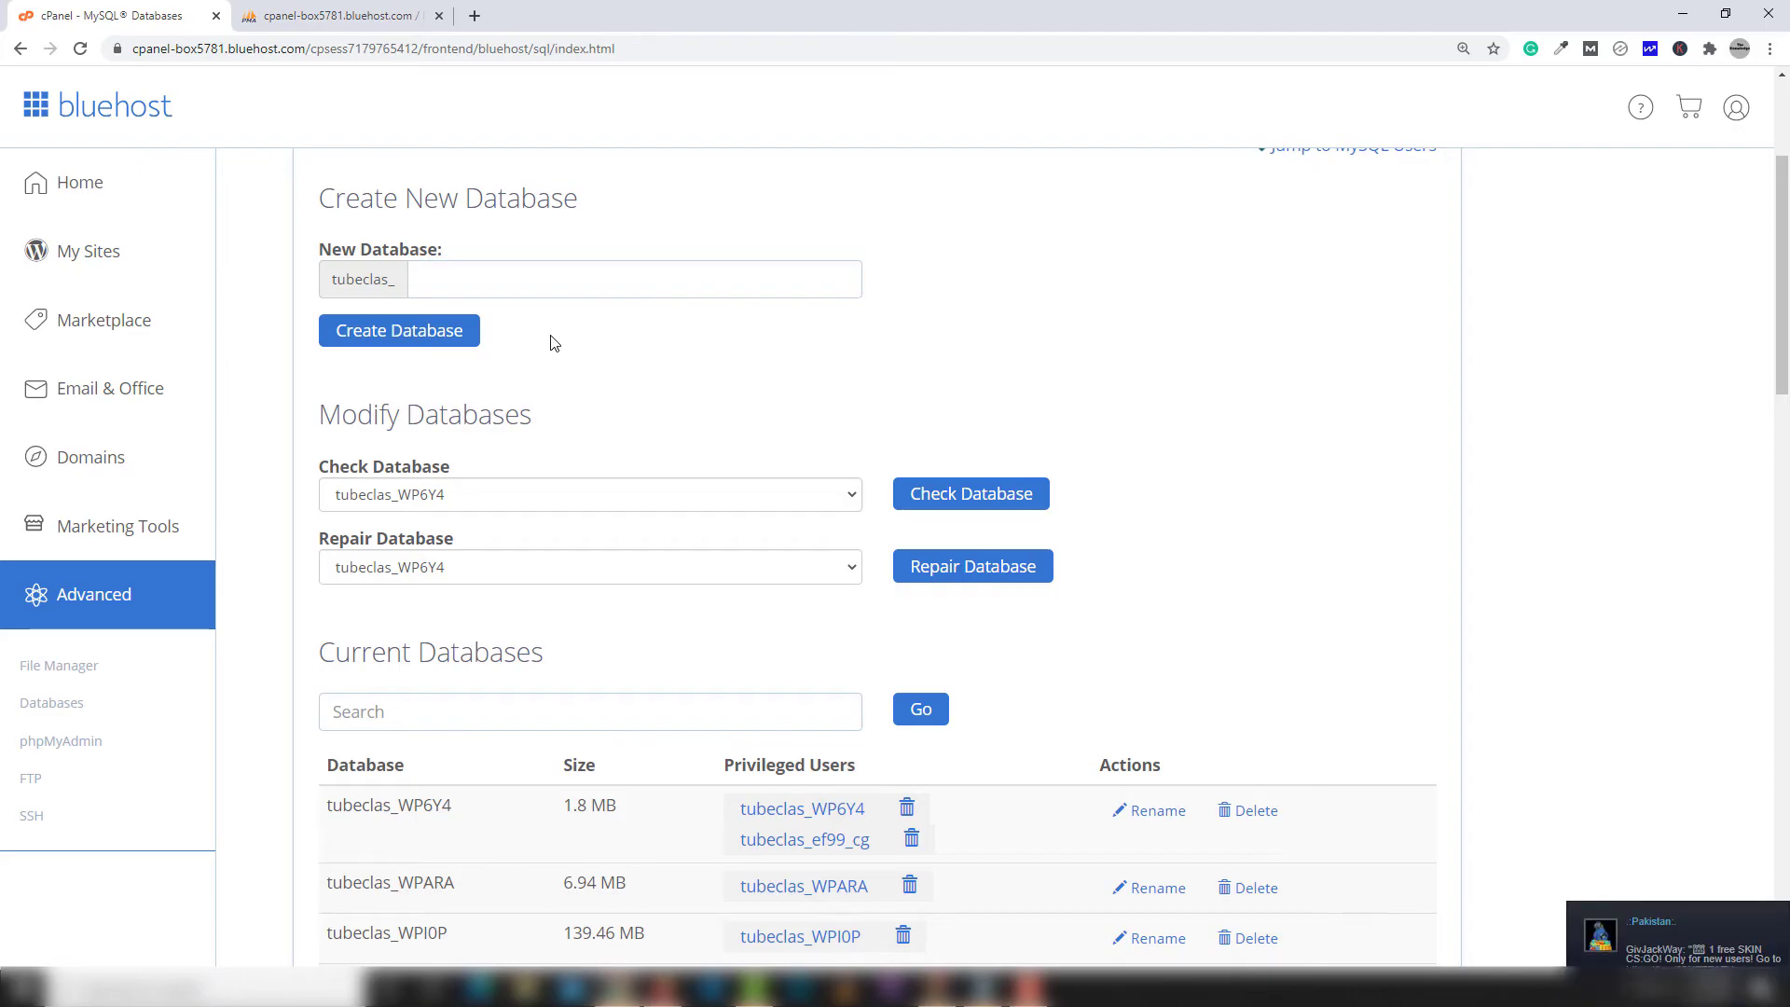
pyautogui.scroll(-10, 555, 348)
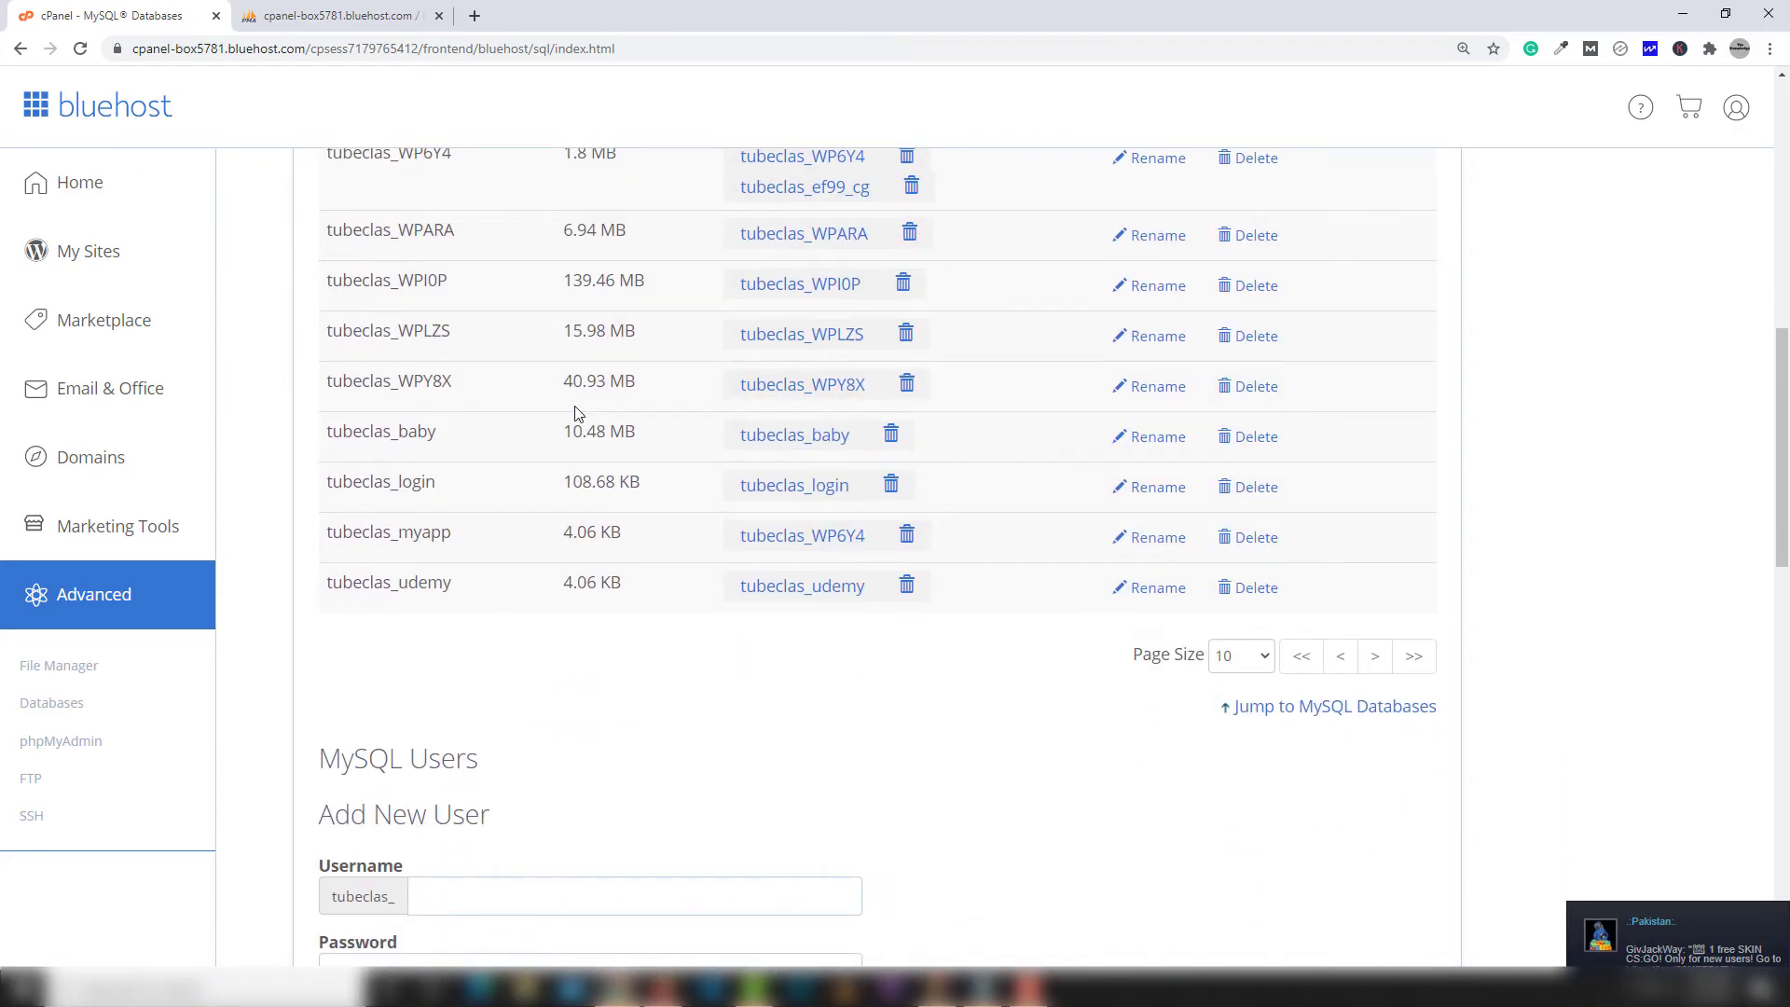
pyautogui.scroll(-5, 585, 418)
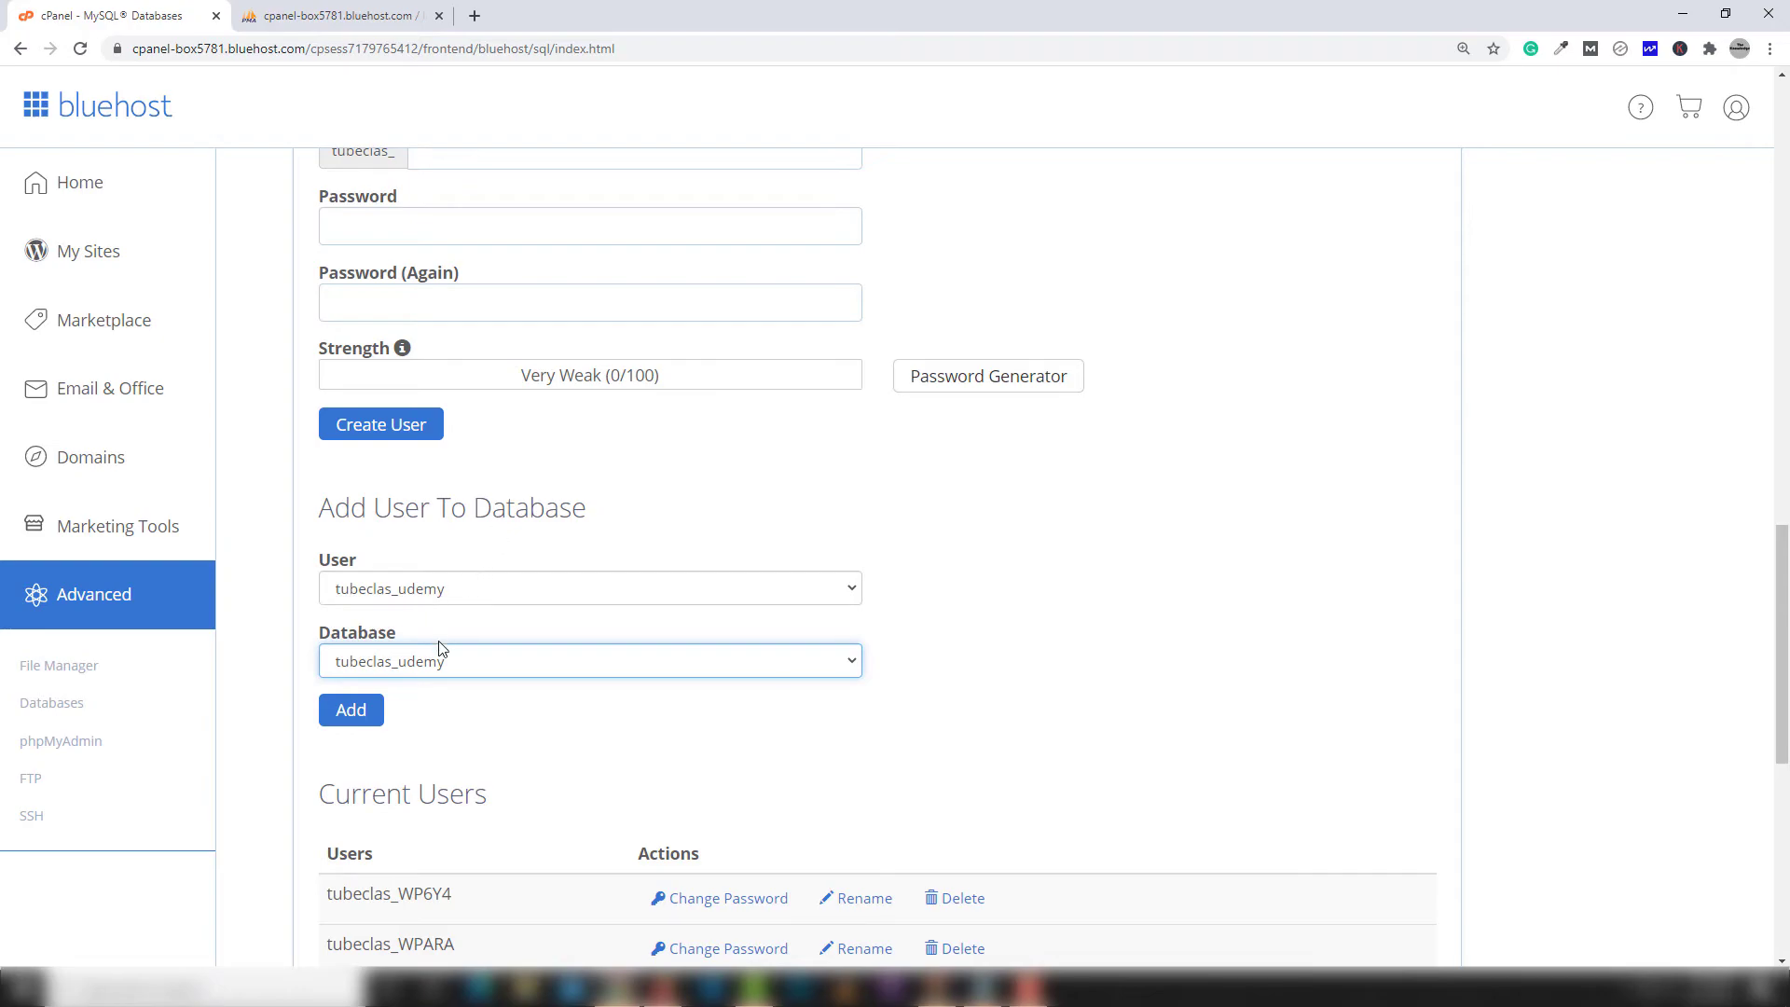
pyautogui.click(360, 721)
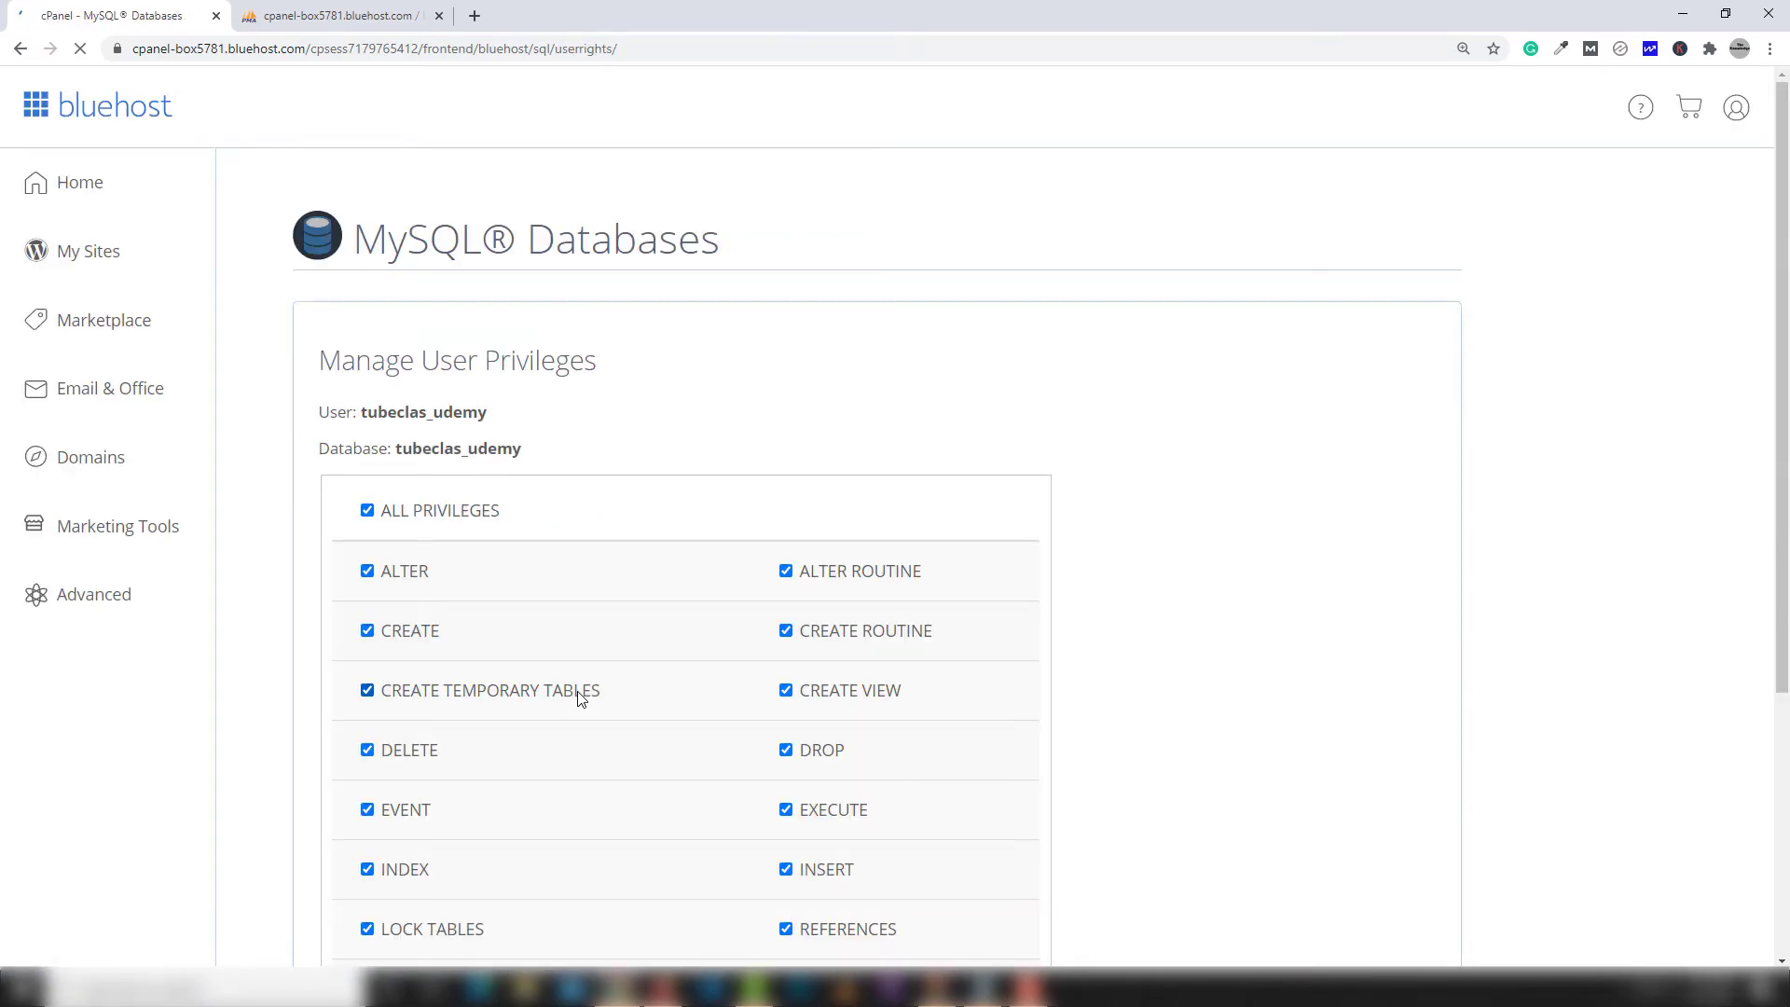
# Save ALL PRIVILEGES for user tubeclas_udemy on tubeclas_udemy and return to cPanel's tools page
pyautogui.scroll(-4, 749, 569)
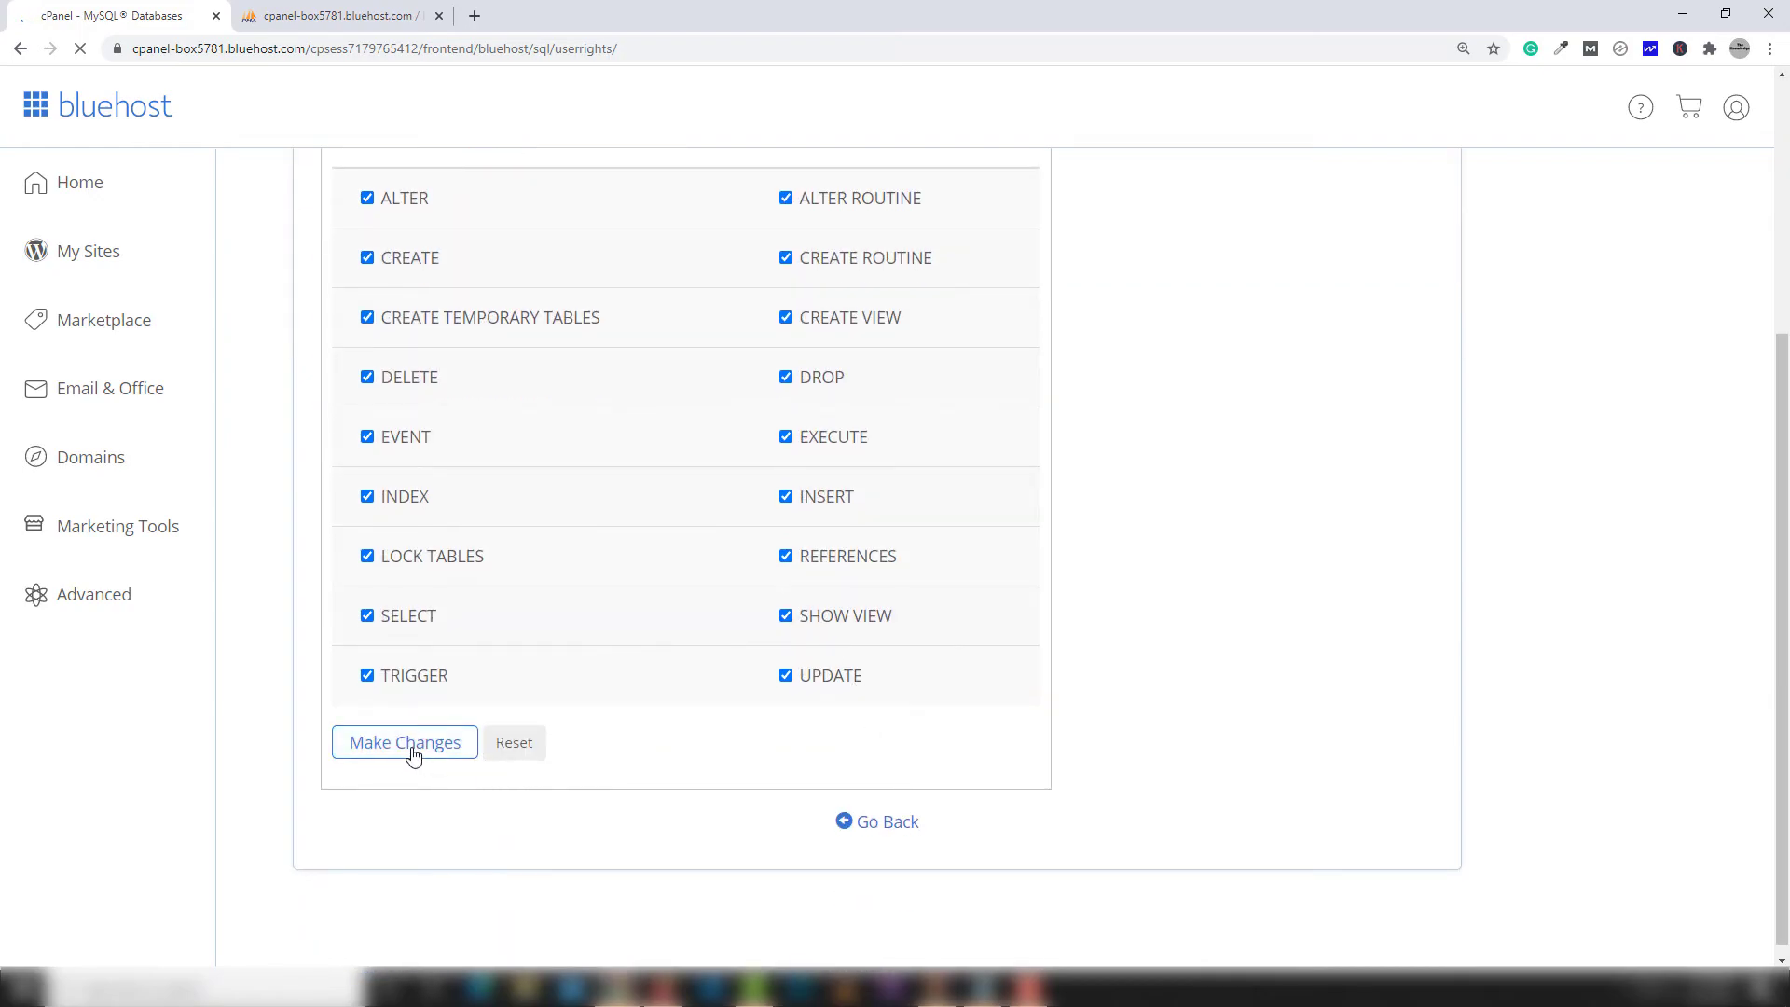
pyautogui.click(413, 751)
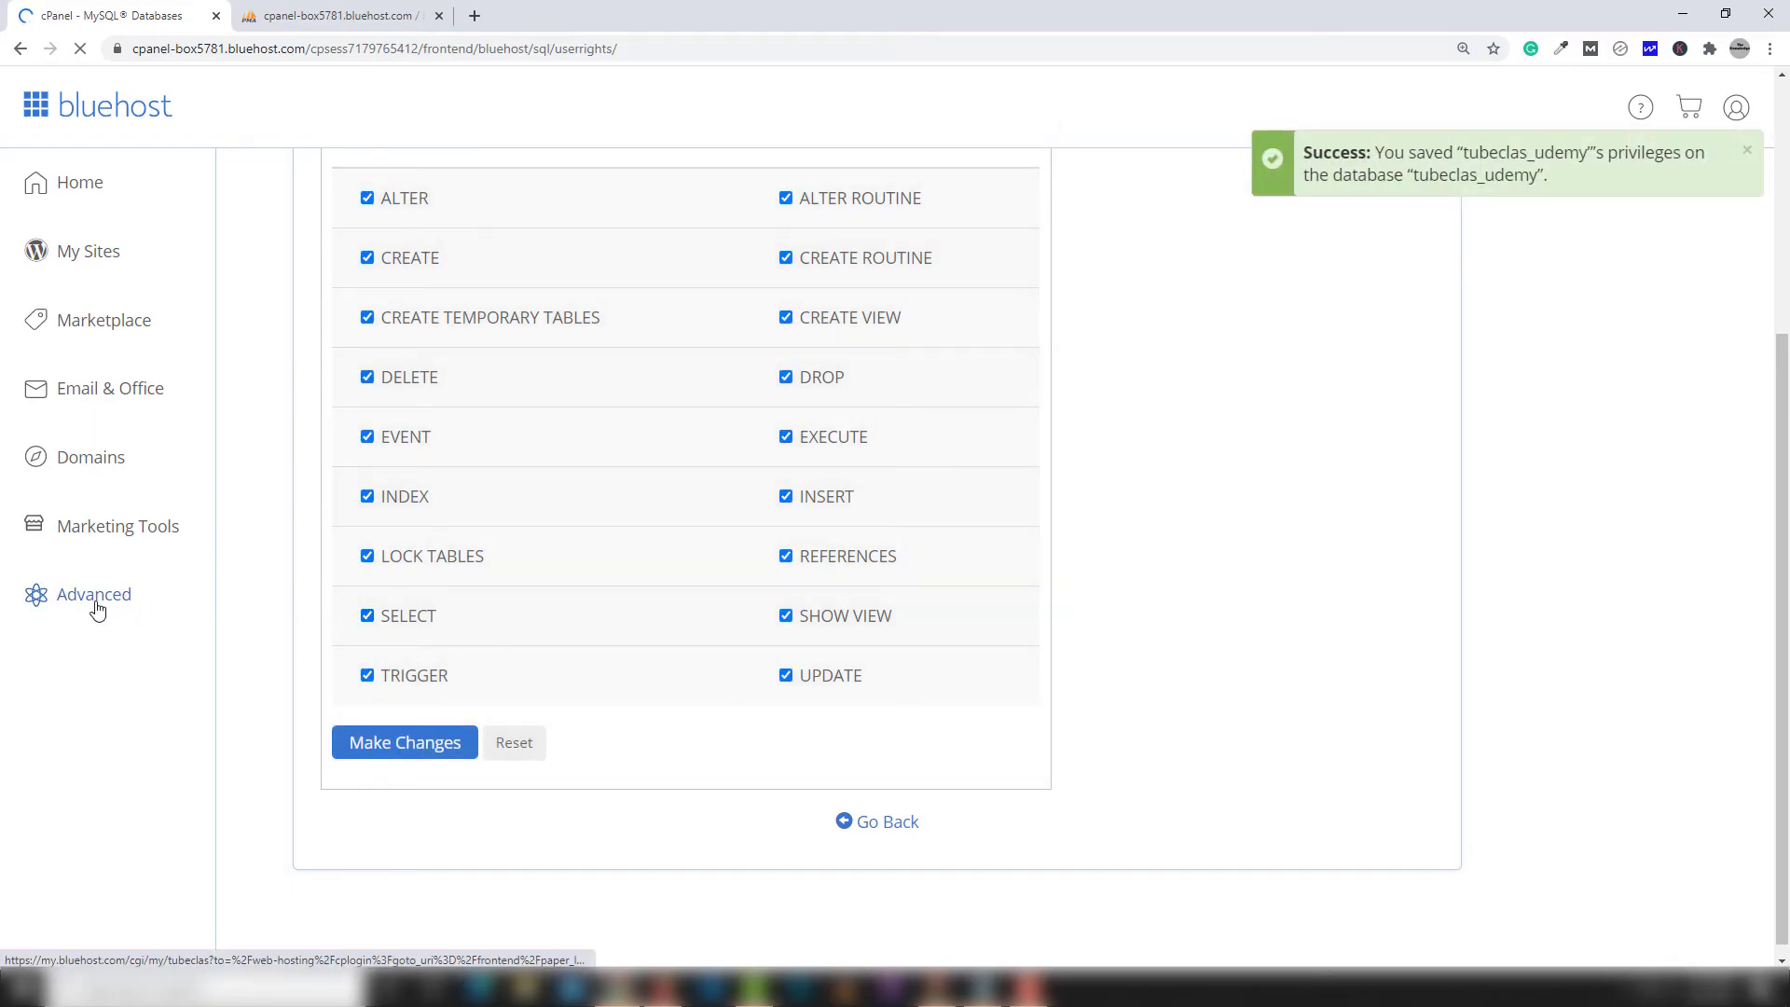
pyautogui.scroll(4, 484, 695)
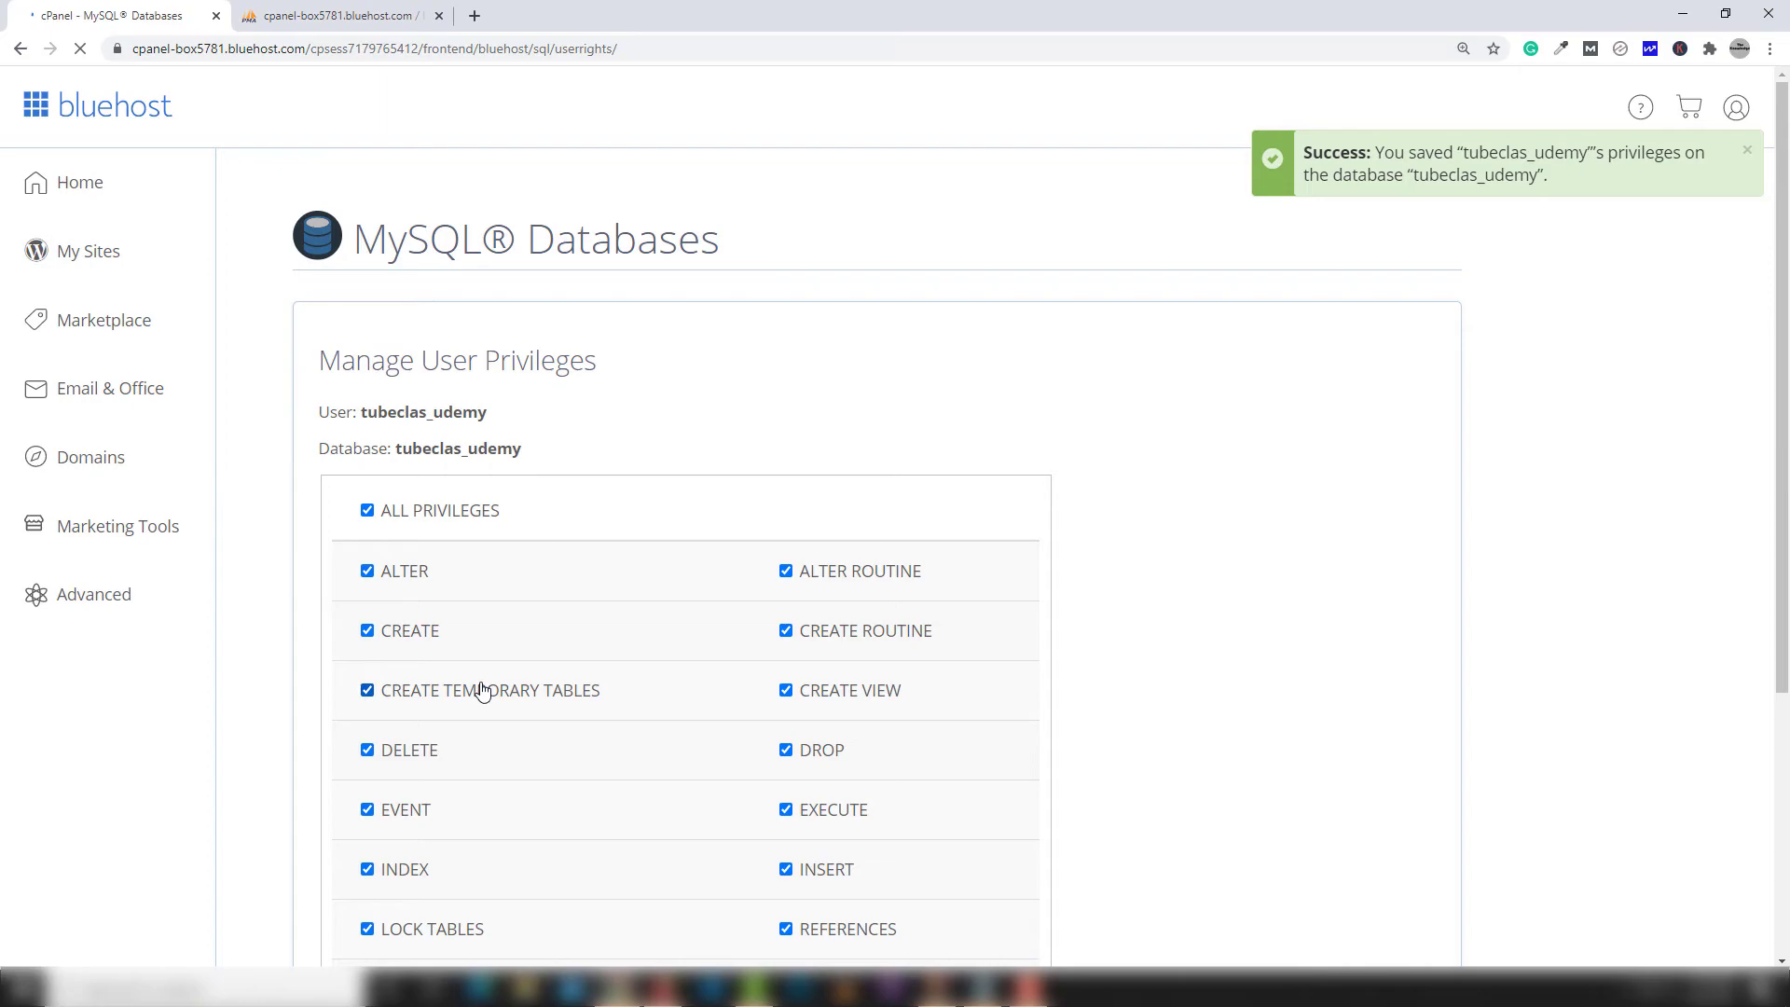
pyautogui.click(110, 615)
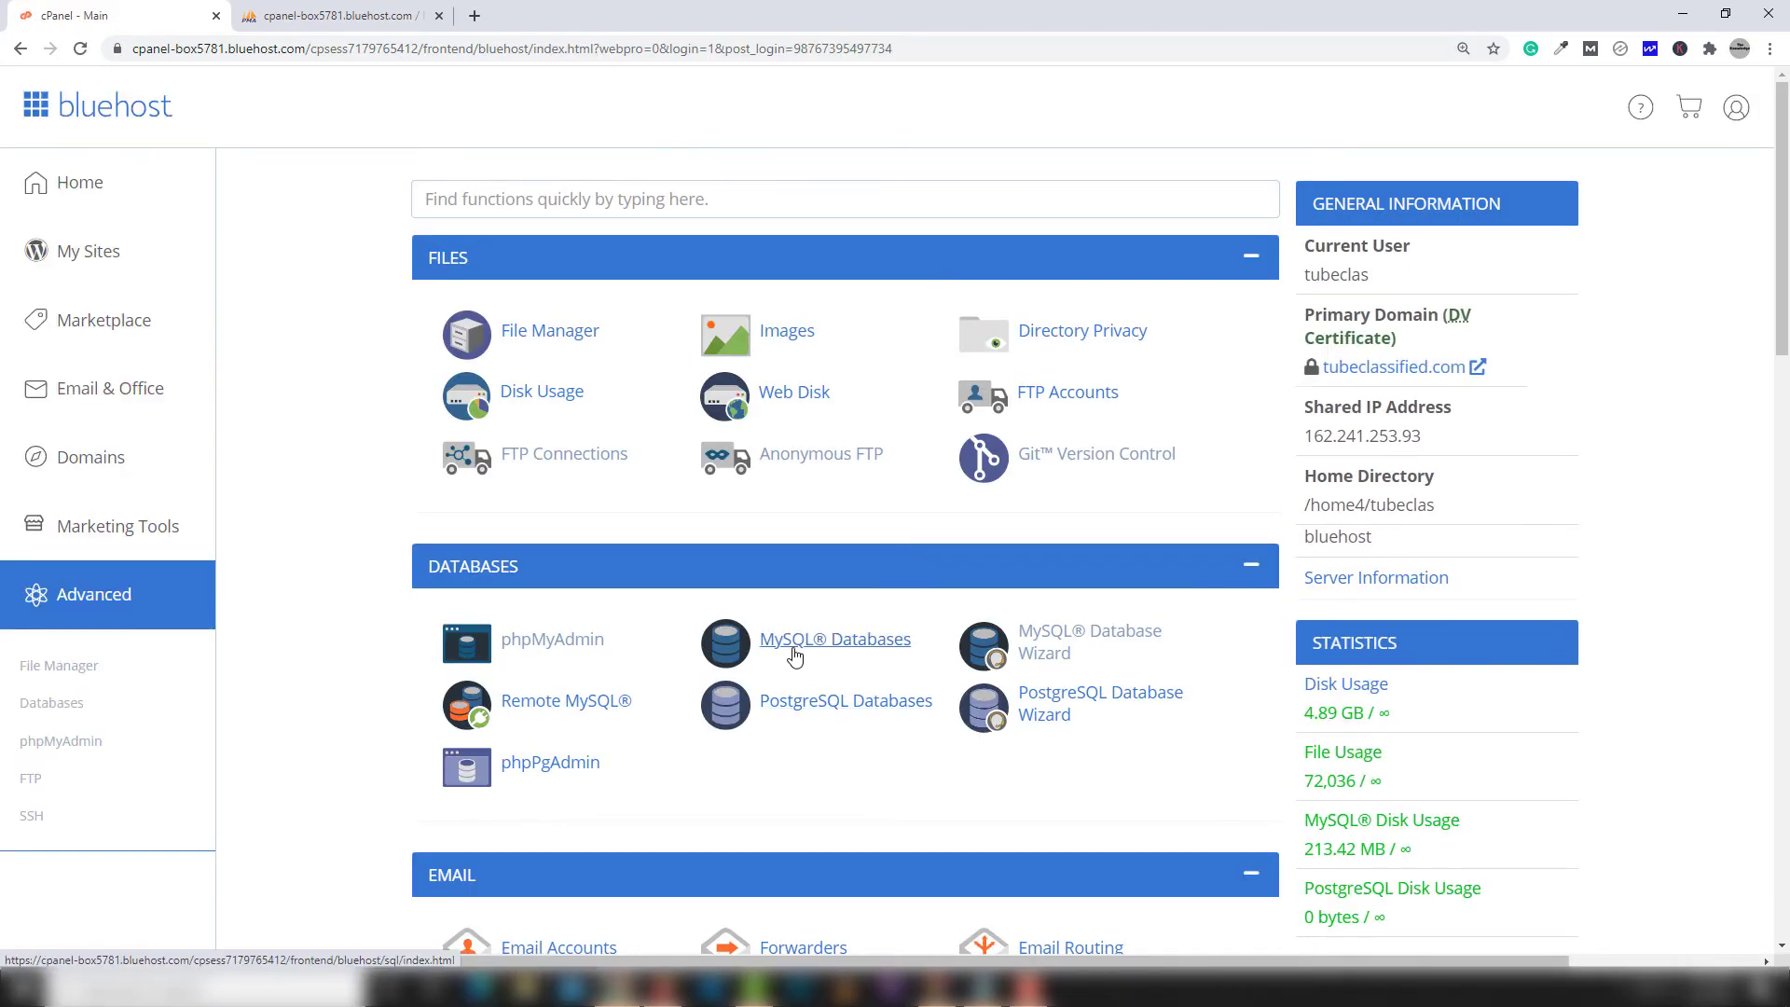
# Reopen MySQL Databases, select the tubeclas_udemy name in Current Databases, and bring up Notepad
pyautogui.click(794, 657)
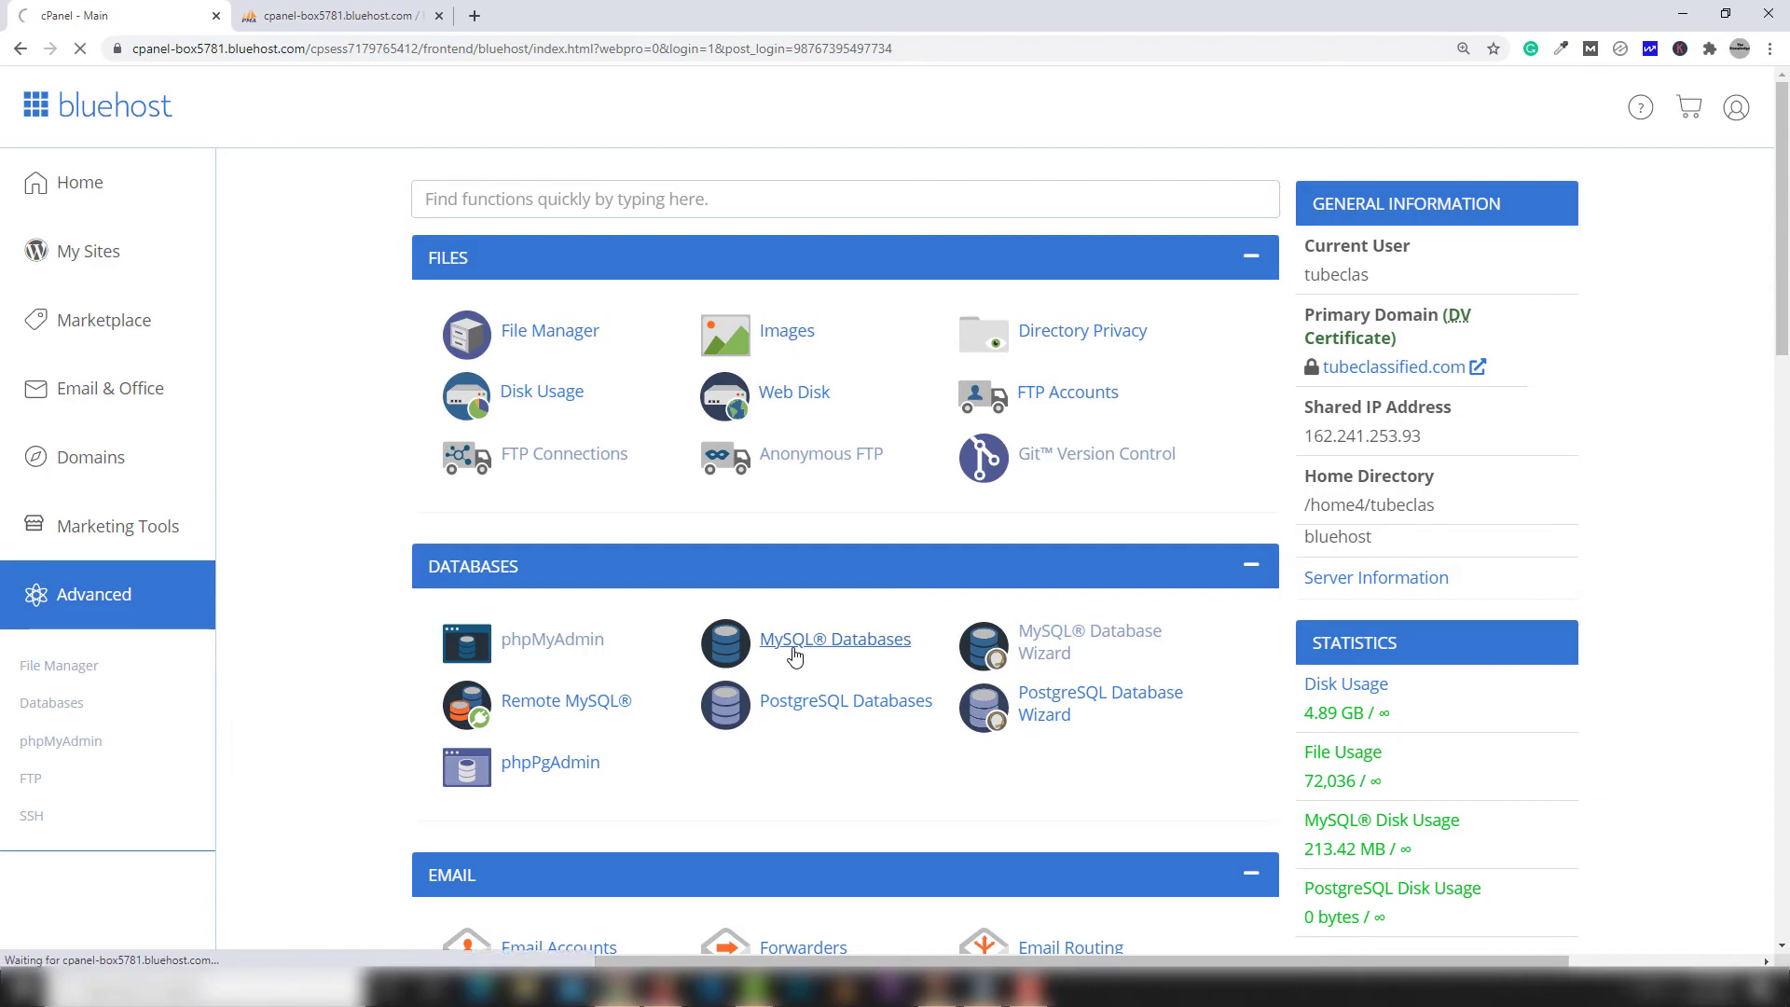
pyautogui.scroll(-10, 808, 657)
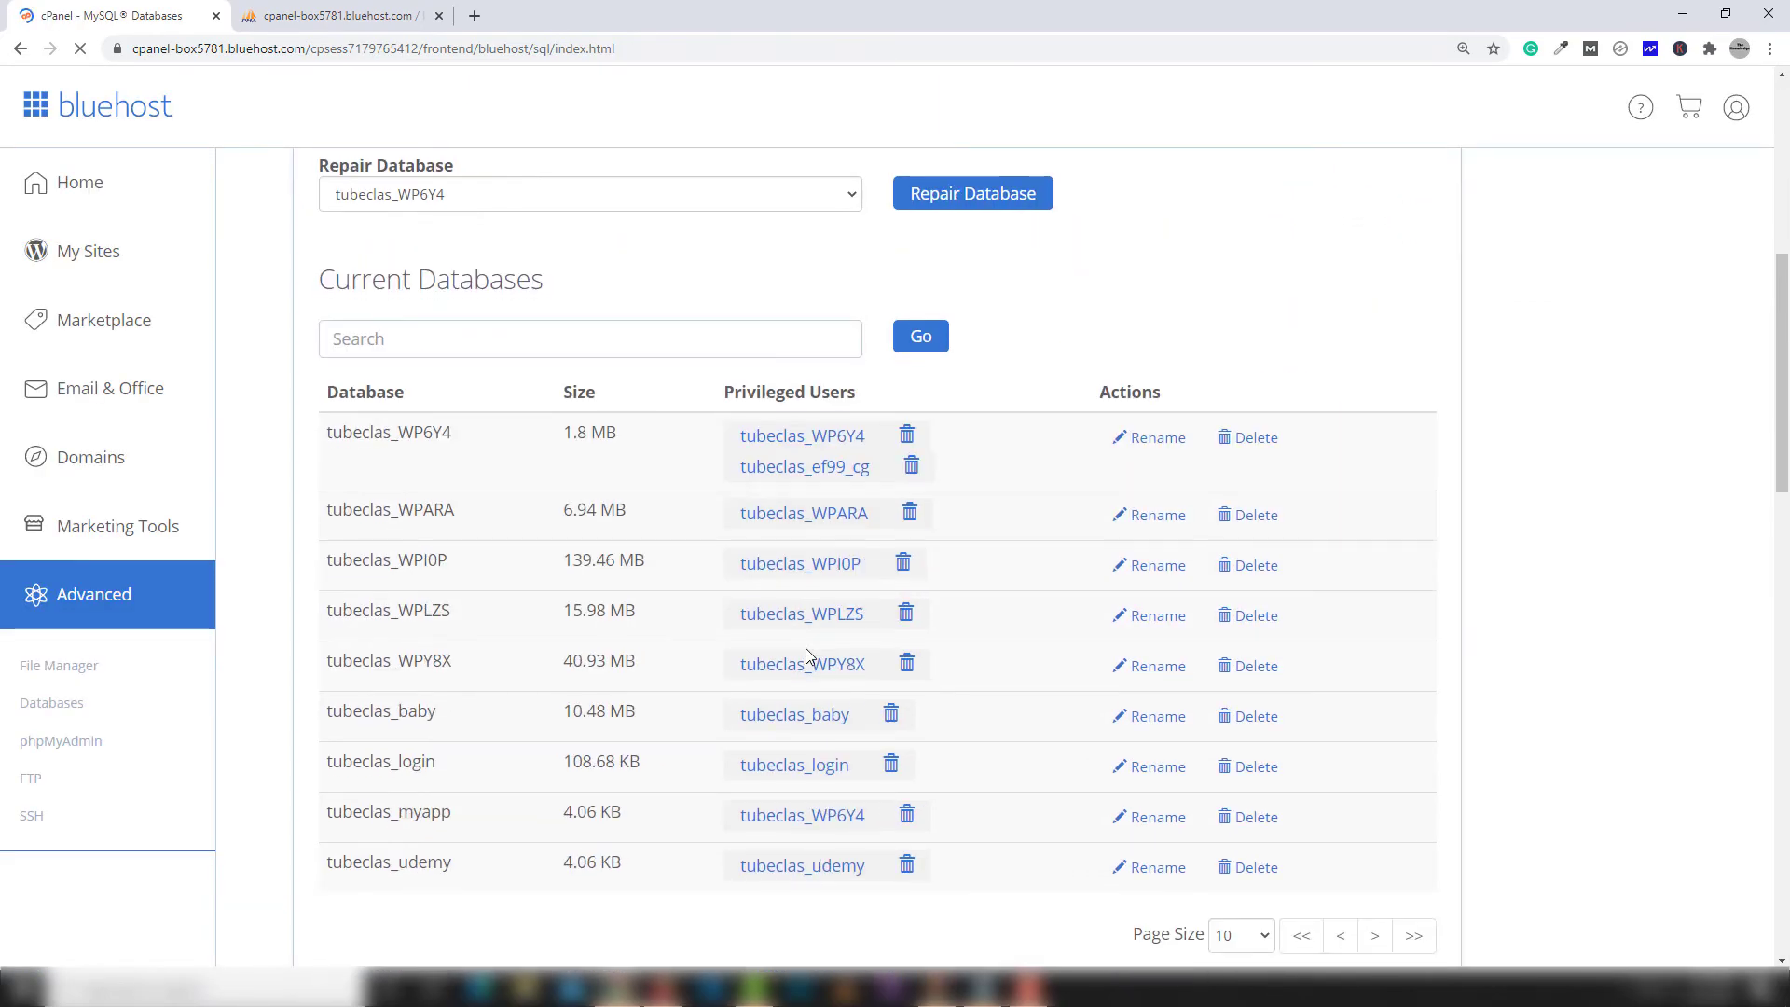
pyautogui.scroll(1, 587, 629)
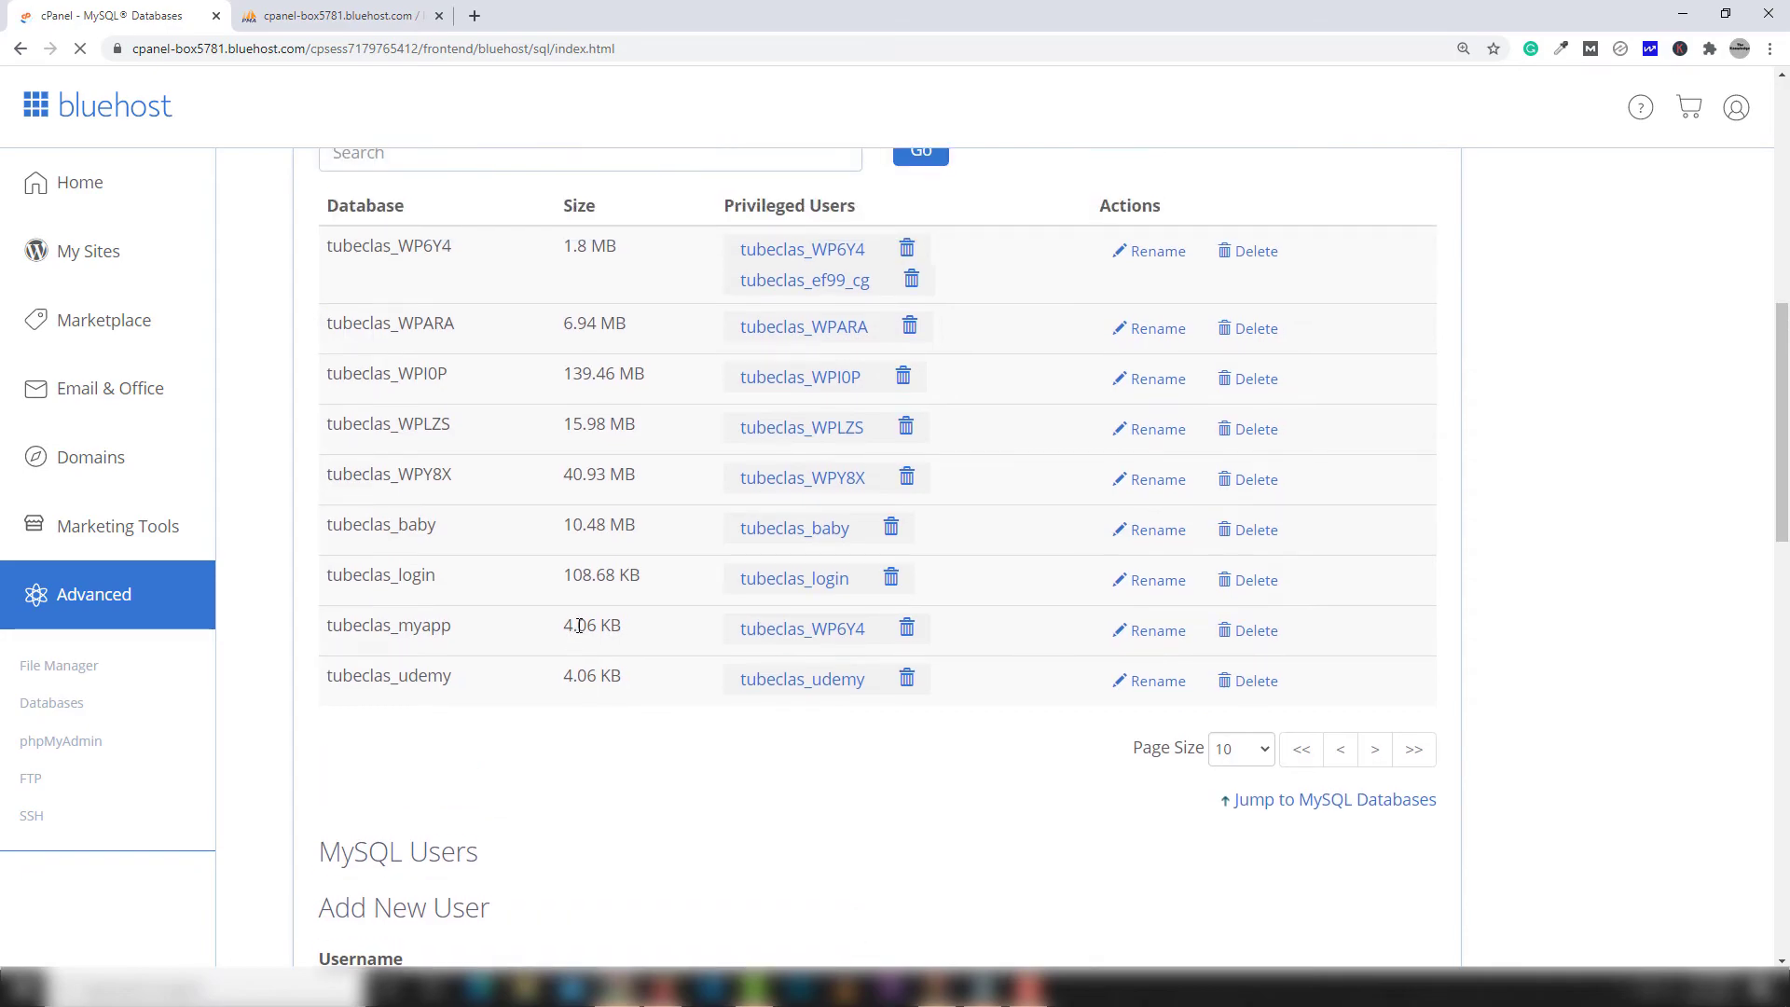
pyautogui.moveTo(367, 679); pyautogui.dragTo(328, 679)
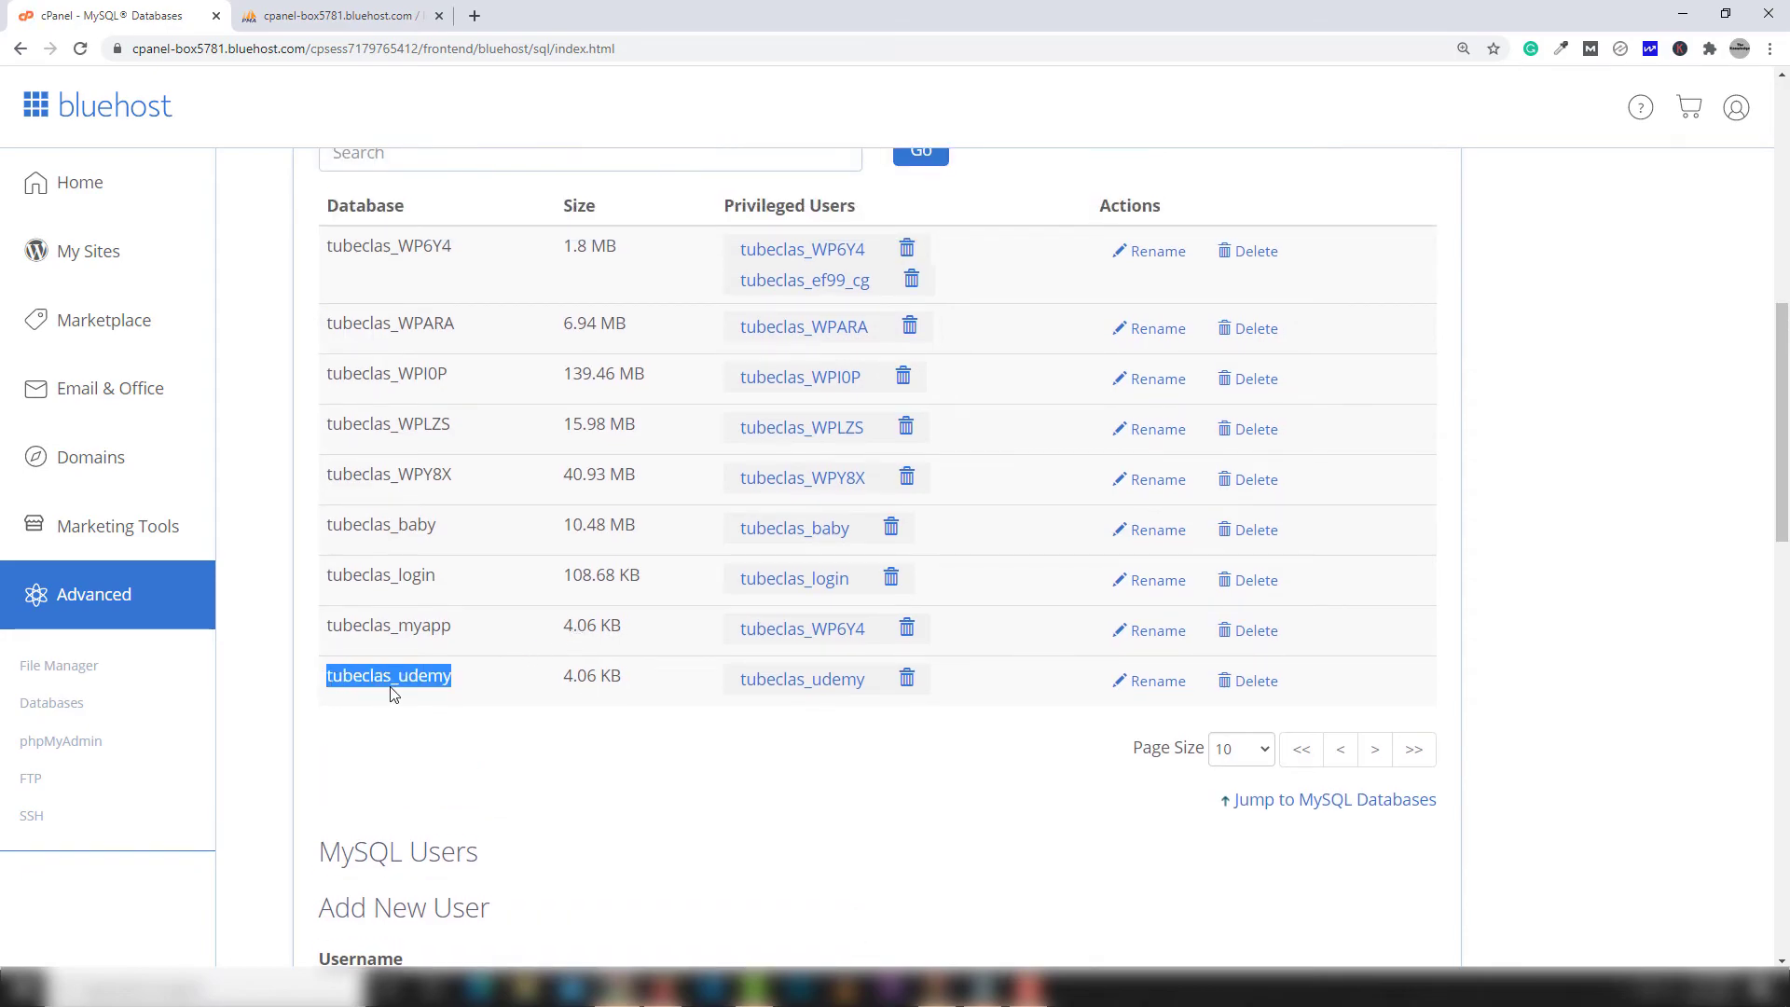
pyautogui.click(995, 978)
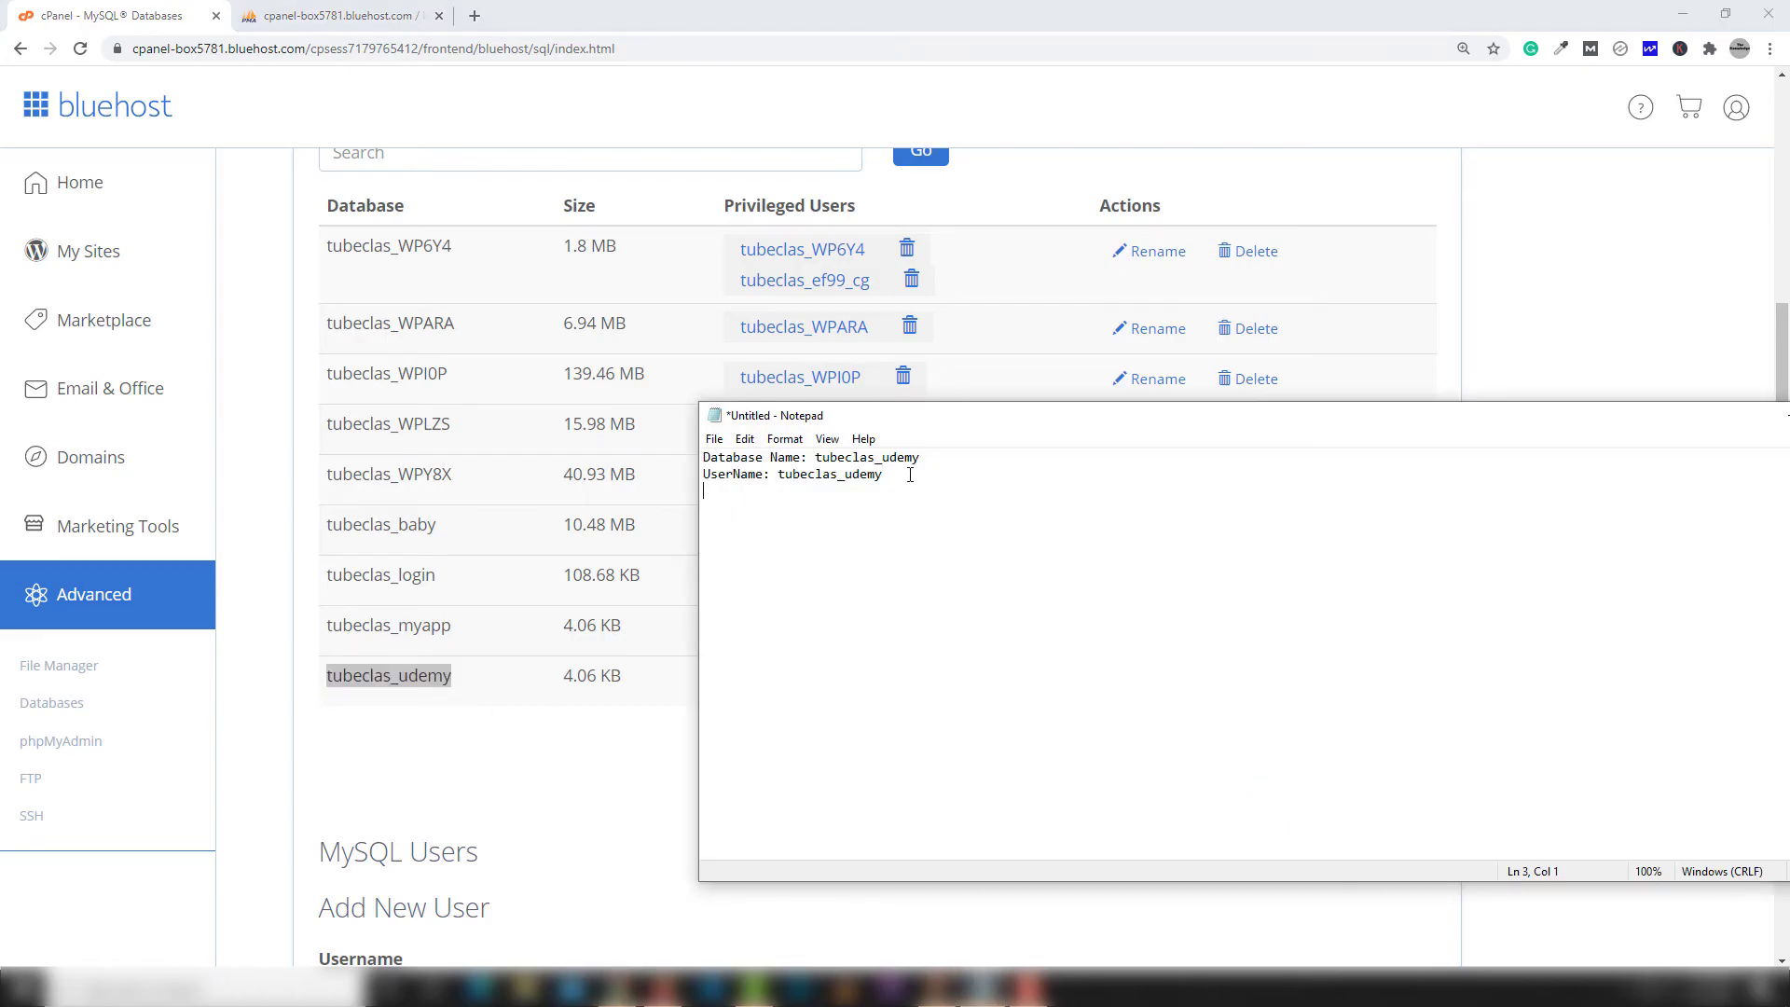
# Add the database password line to the Notepad note, select the credentials, and return to cPanel
pyautogui.moveTo(896, 510); pyautogui.dragTo(726, 458)
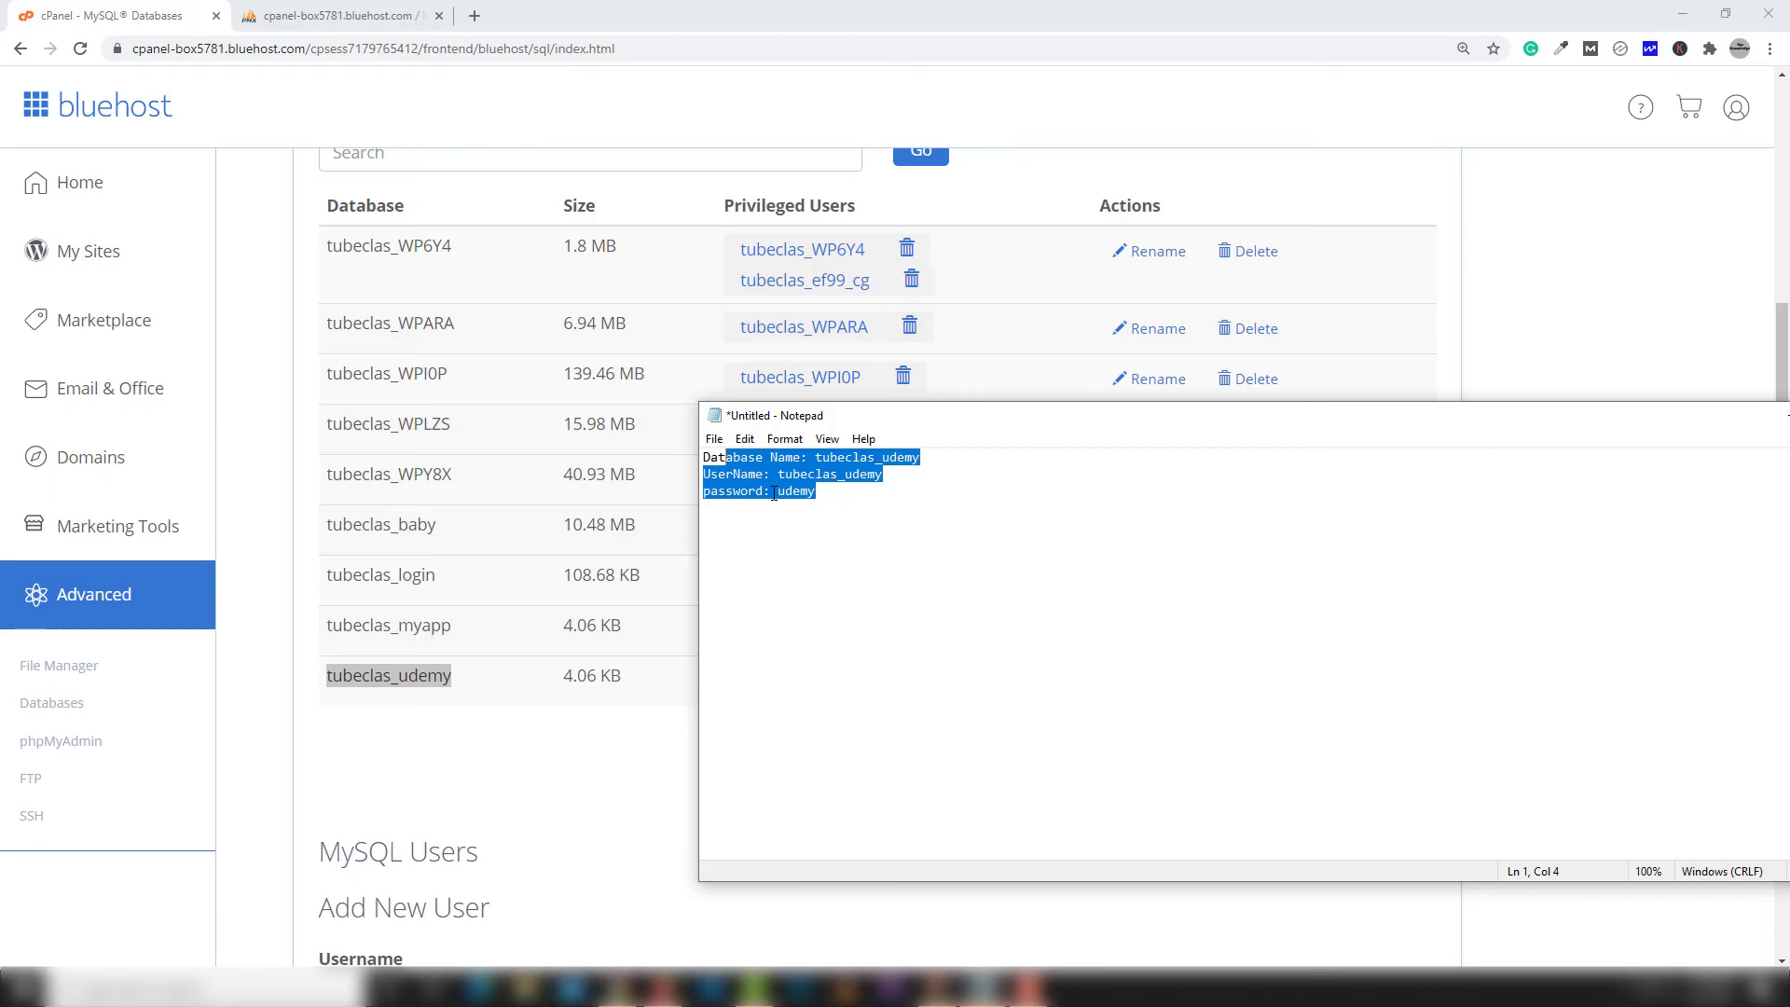
pyautogui.click(548, 761)
pyautogui.scroll(-4, 706, 655)
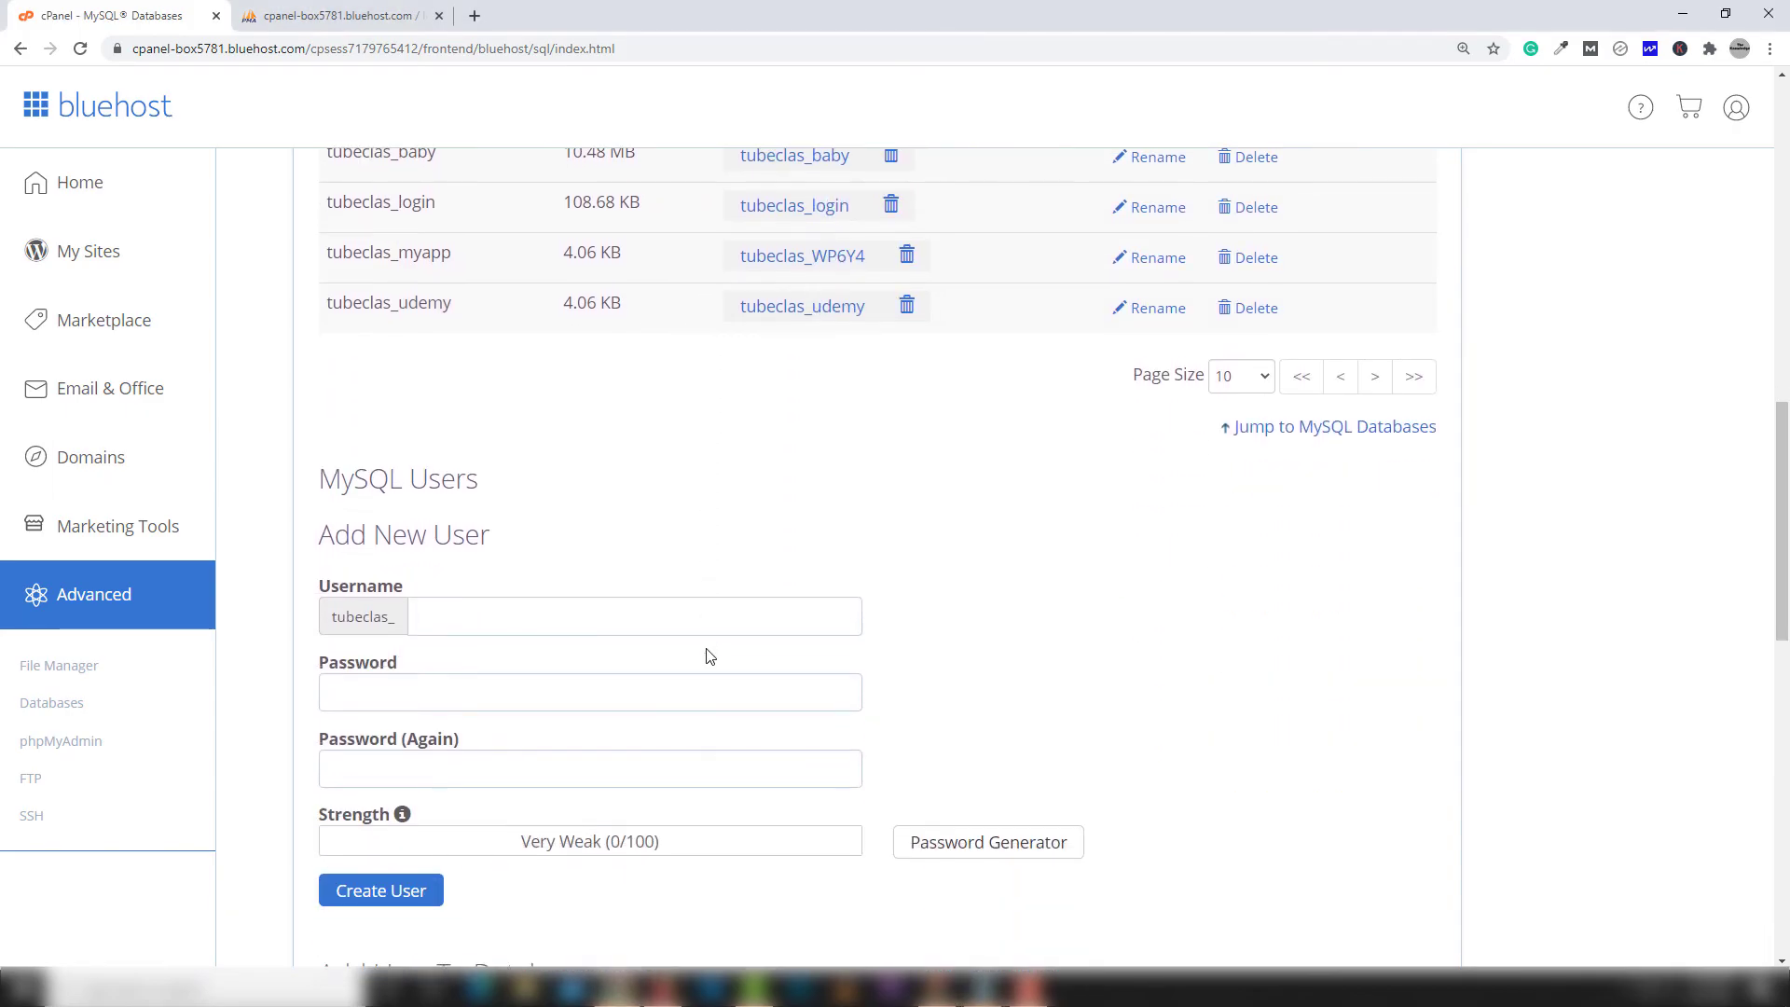
pyautogui.scroll(-9, 705, 655)
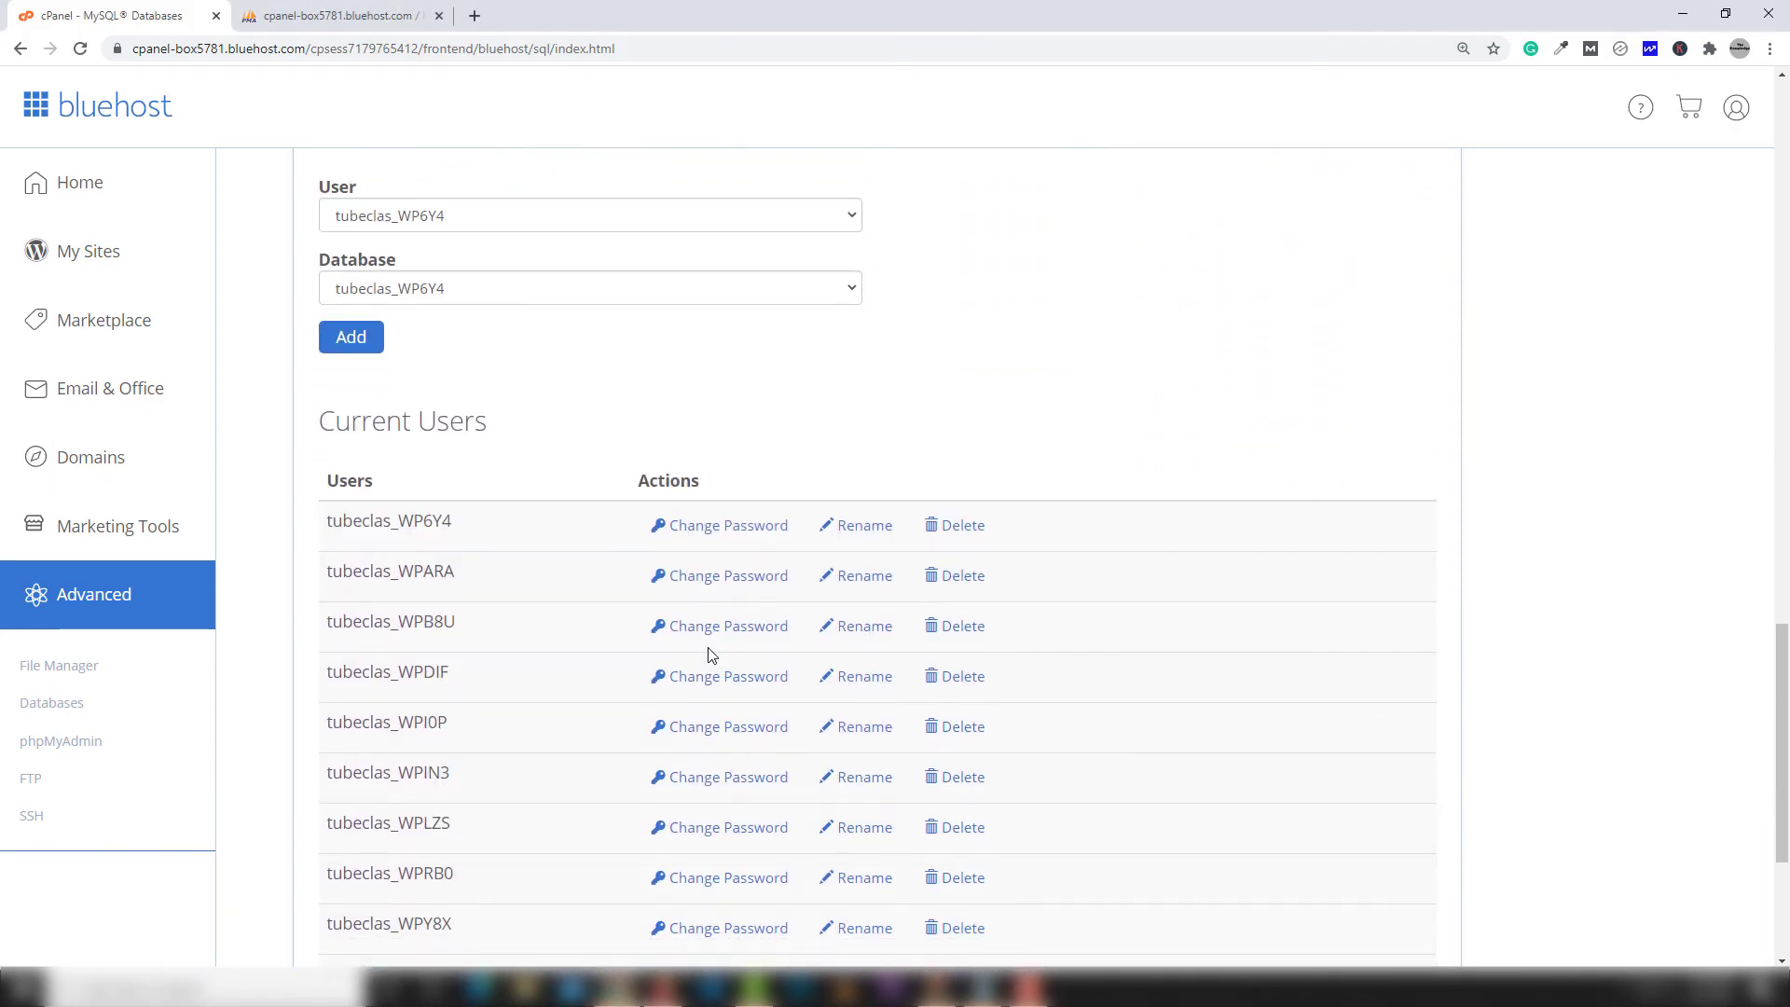
pyautogui.scroll(-4, 710, 656)
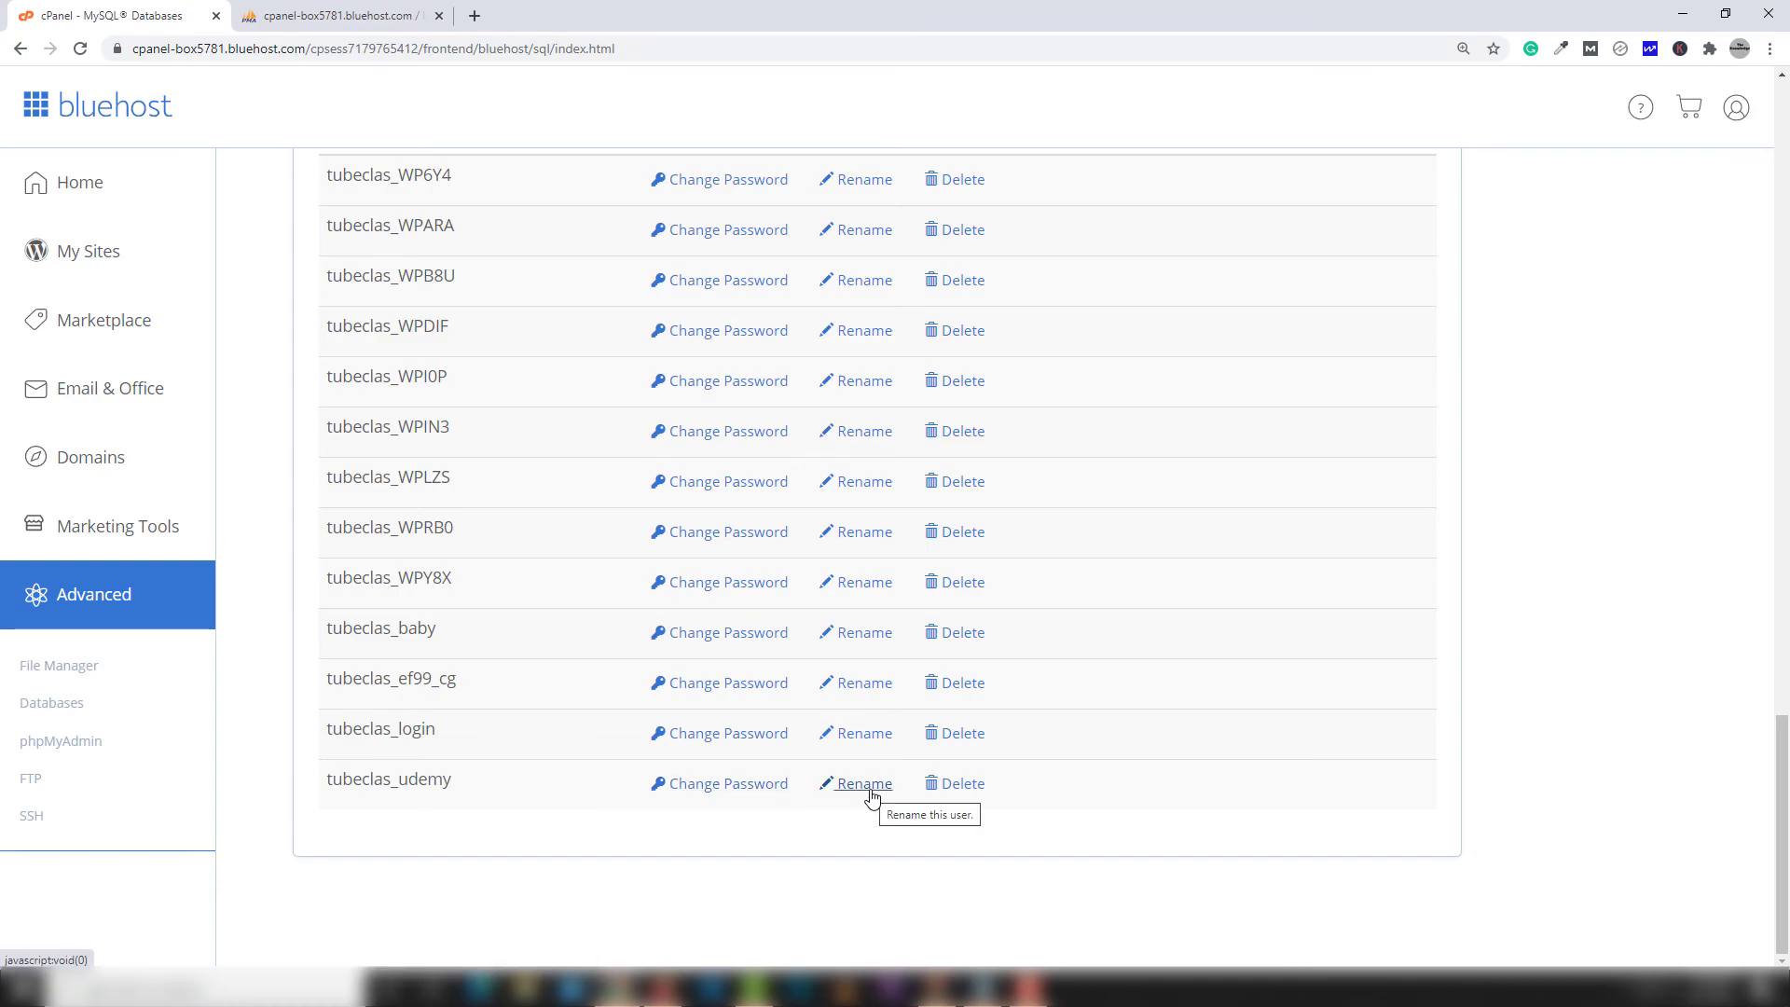
pyautogui.scroll(4, 793, 764)
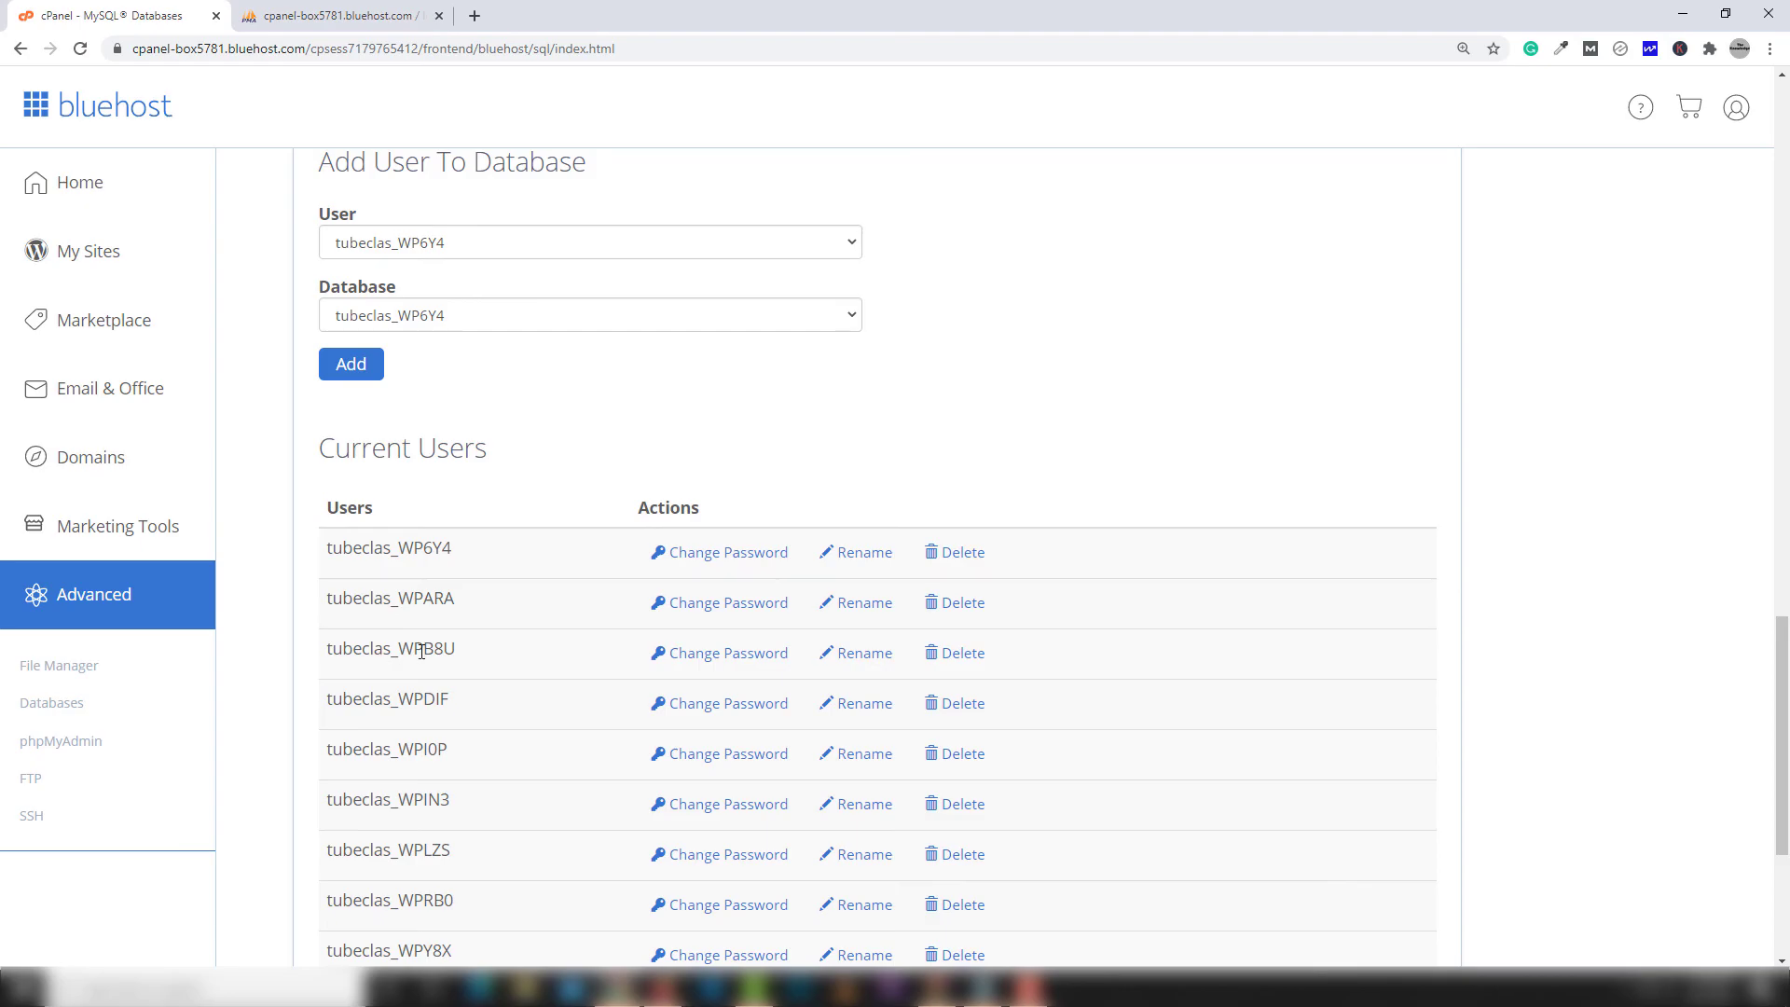
pyautogui.click(93, 667)
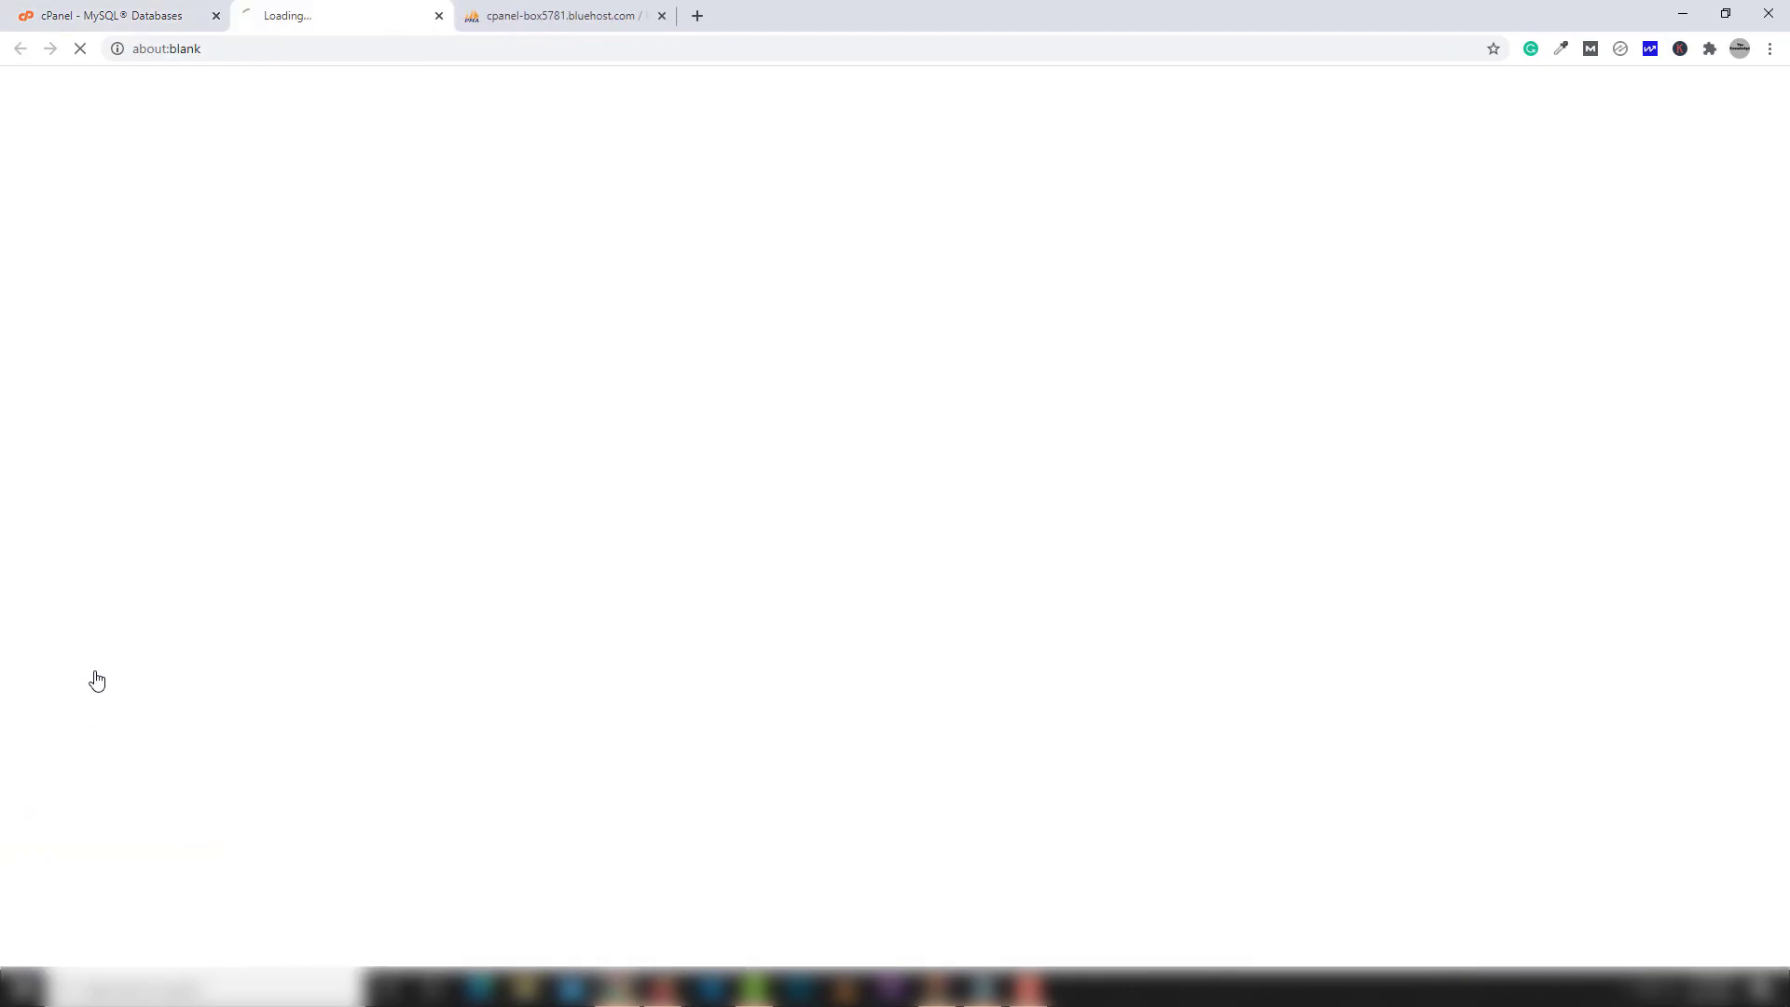
pyautogui.click(438, 16)
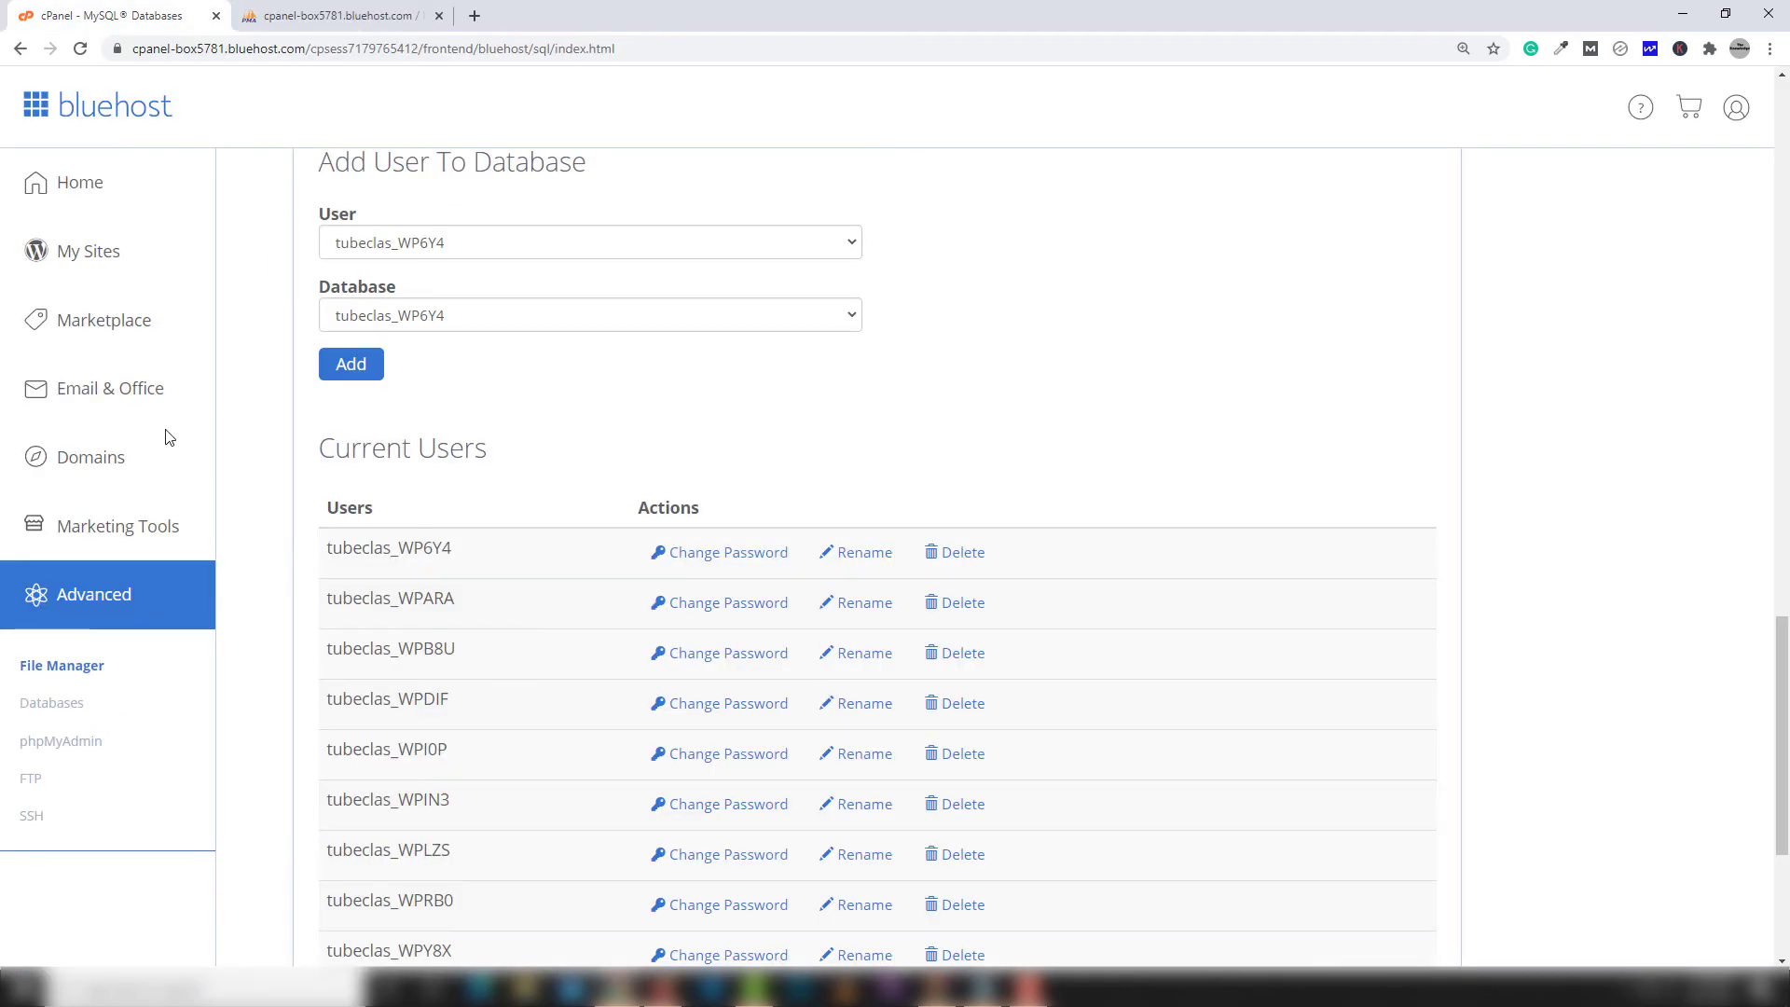
pyautogui.click(110, 594)
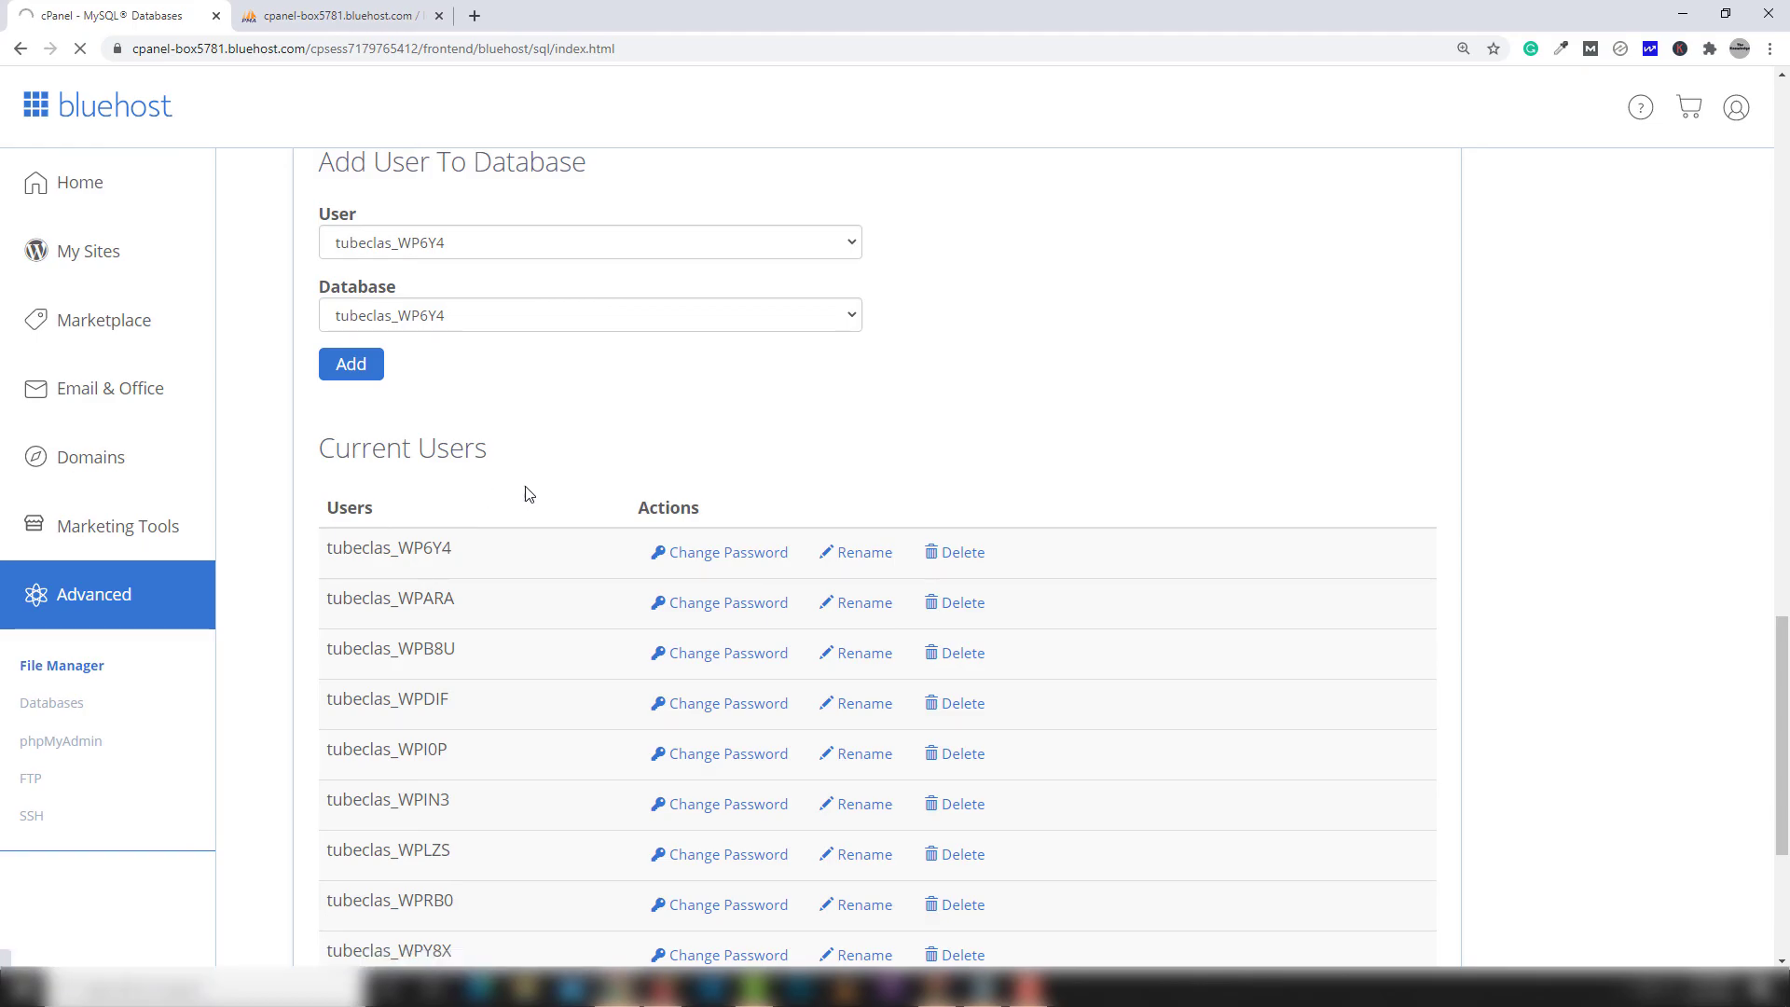